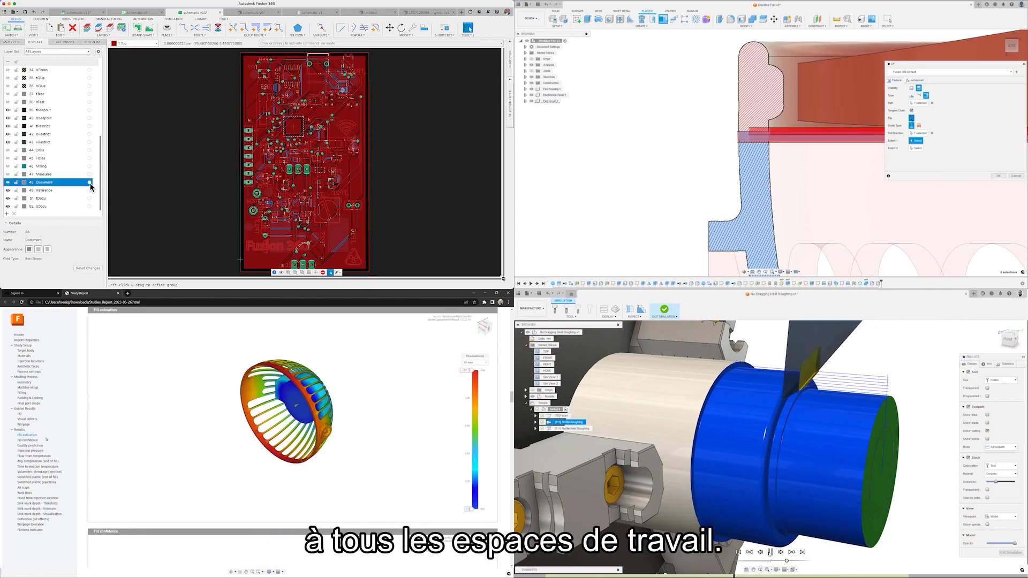
{"action": "left_click", "coordinate": [98, 52]}
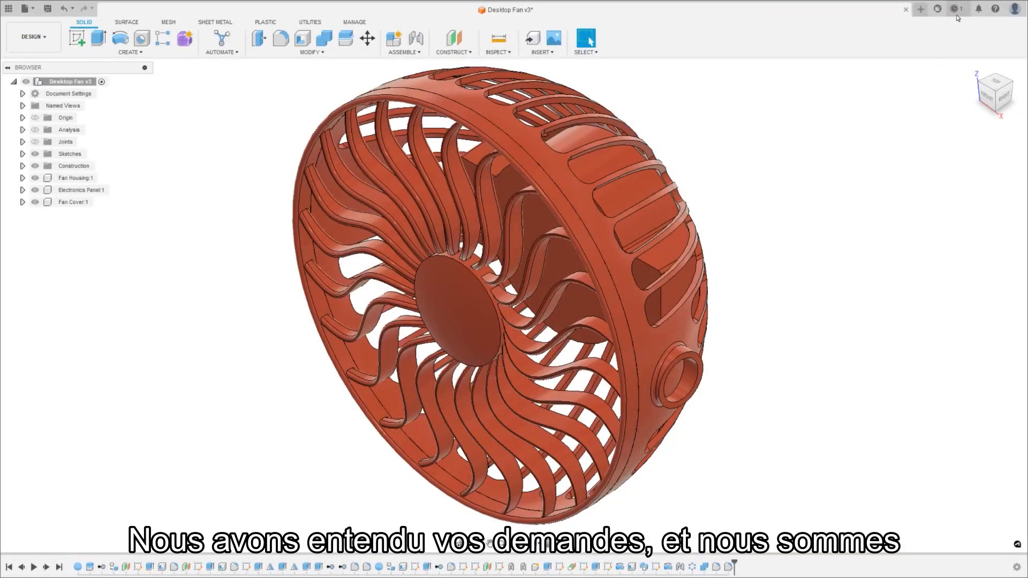
- Check the job status and postpone the available Fusion 360 update
{"action": "left_click", "coordinate": [957, 13]}
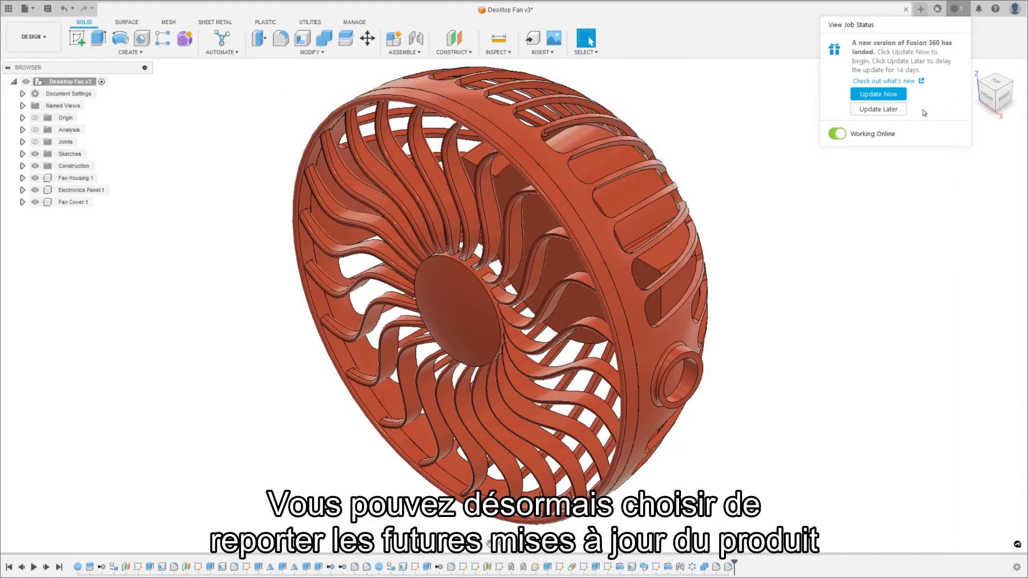
{"action": "left_click", "coordinate": [876, 110]}
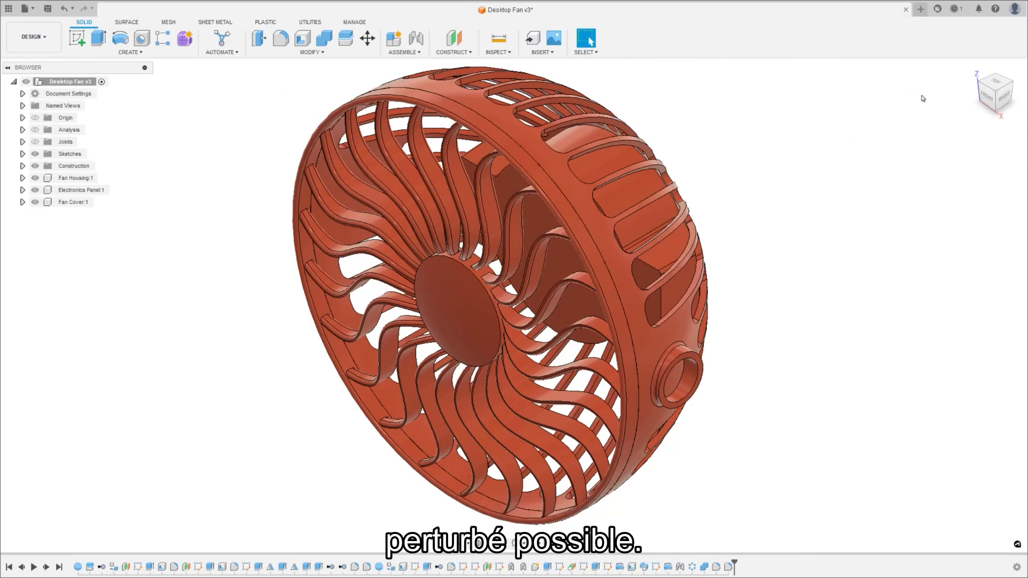
{"action": "left_click", "coordinate": [956, 10]}
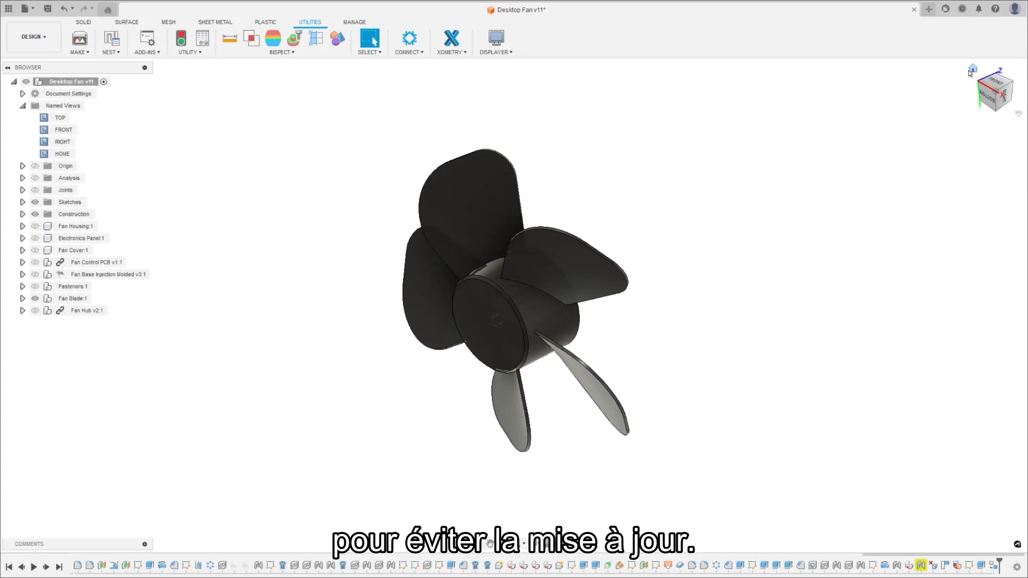
- Open the Displayer add-in's Save View dialog and widen it to fit its full labels and fields
{"action": "left_click", "coordinate": [495, 52]}
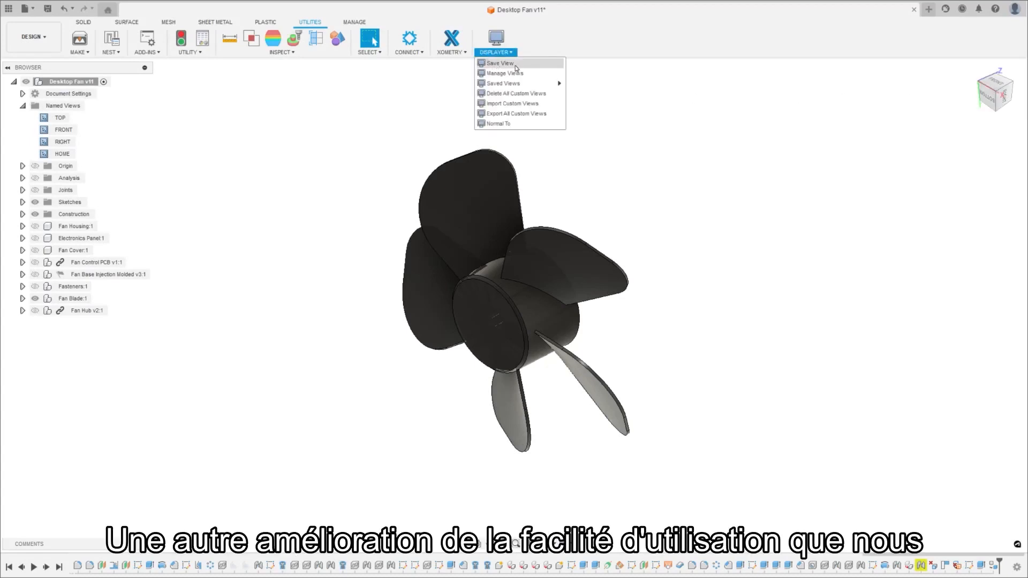
{"action": "left_click", "coordinate": [533, 66]}
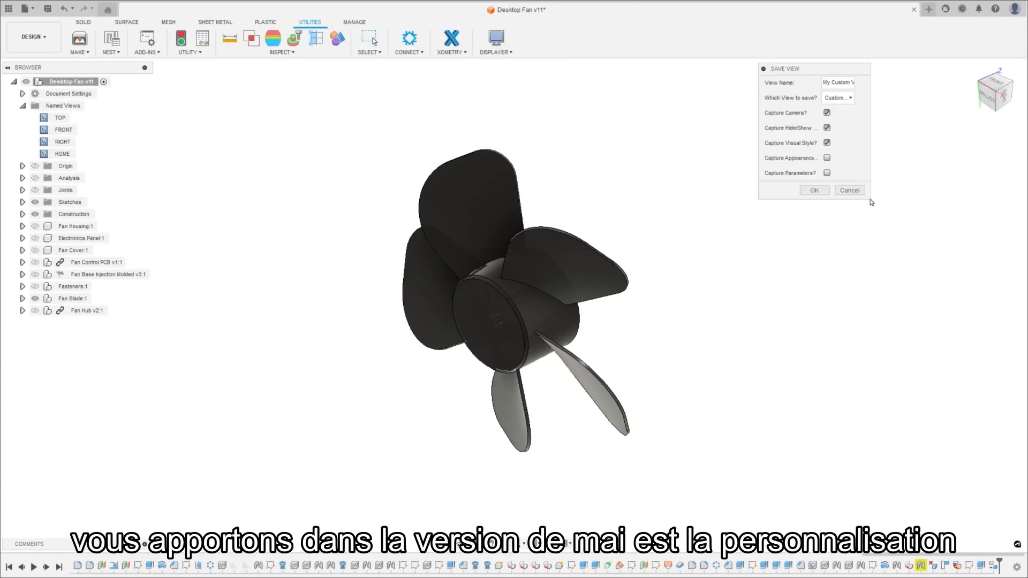
{"action": "left_click_drag", "start_coordinate": [871, 203], "coordinate": [914, 203]}
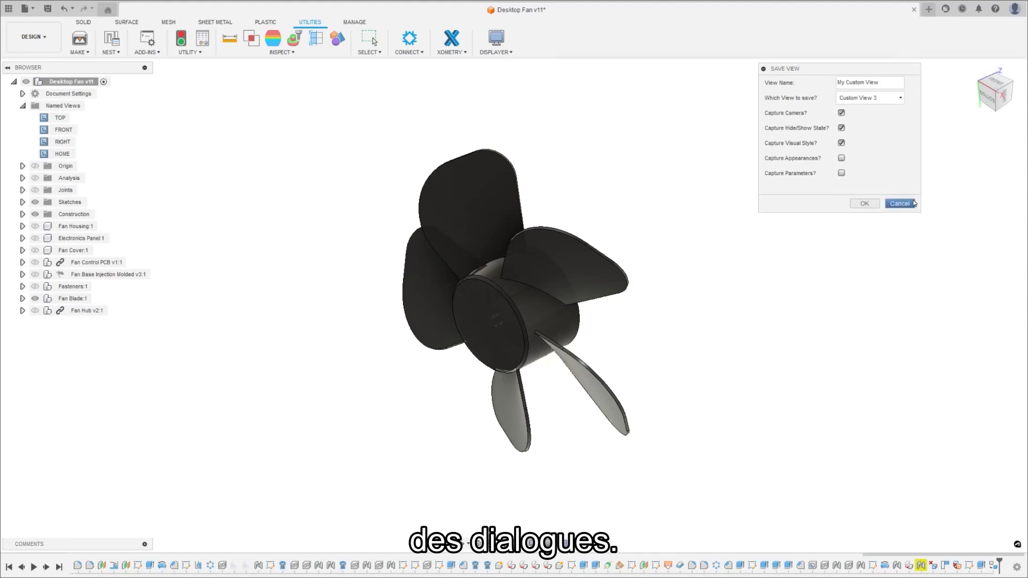
{"action": "left_click", "coordinate": [882, 99]}
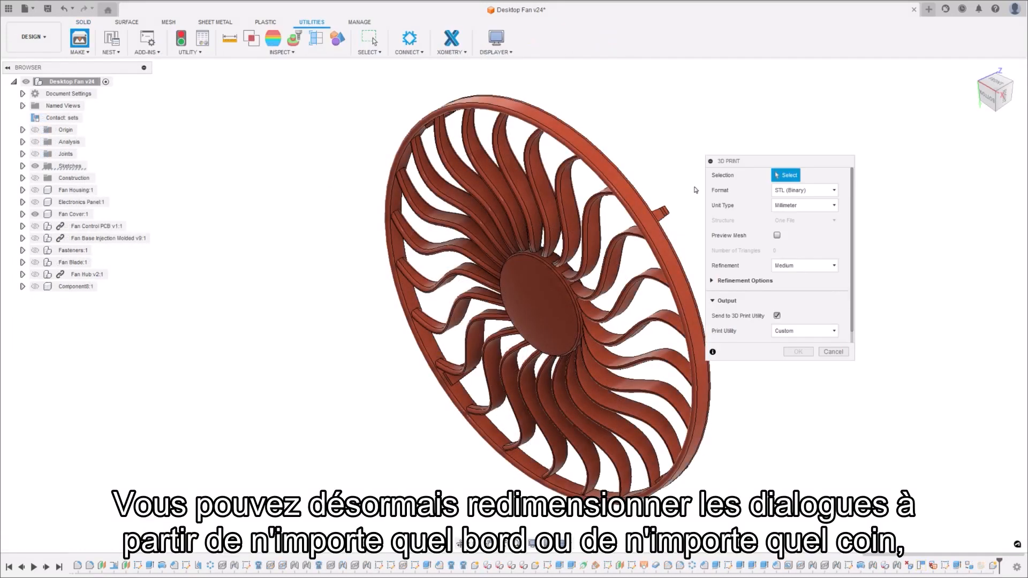
- Move and resize the 3D Print dialog, dock it beneath the browser tree, and close it
{"action": "left_click_drag", "start_coordinate": [765, 163], "coordinate": [222, 125]}
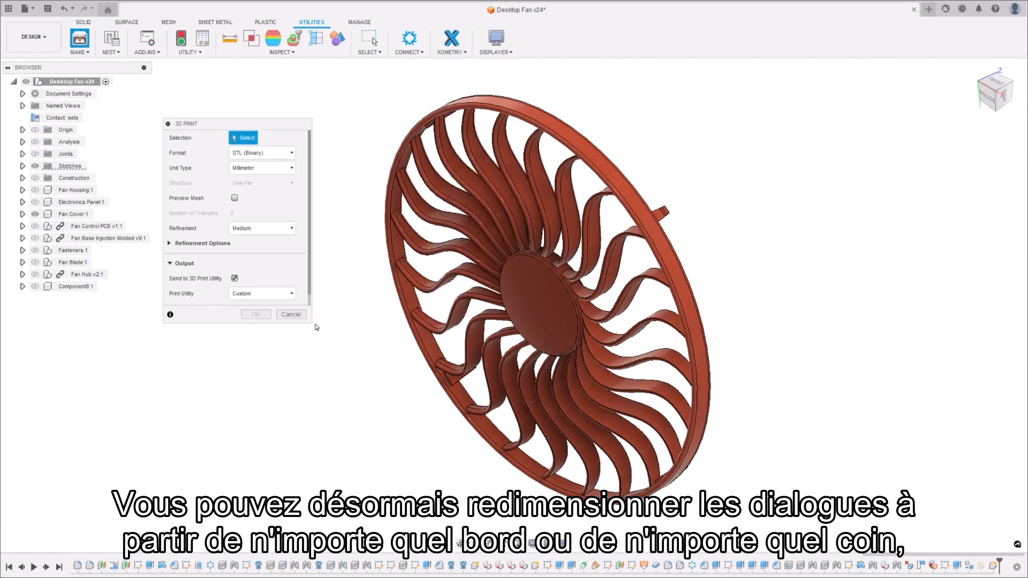
{"action": "left_click_drag", "start_coordinate": [350, 388], "coordinate": [363, 372]}
{"action": "left_click_drag", "start_coordinate": [269, 122], "coordinate": [123, 235]}
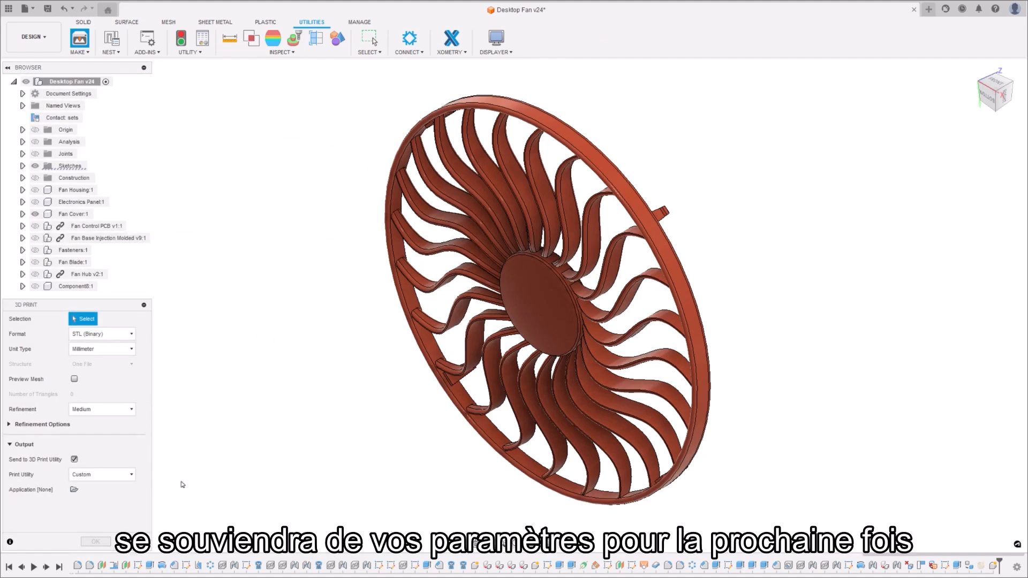
{"action": "key", "text": "Escape"}
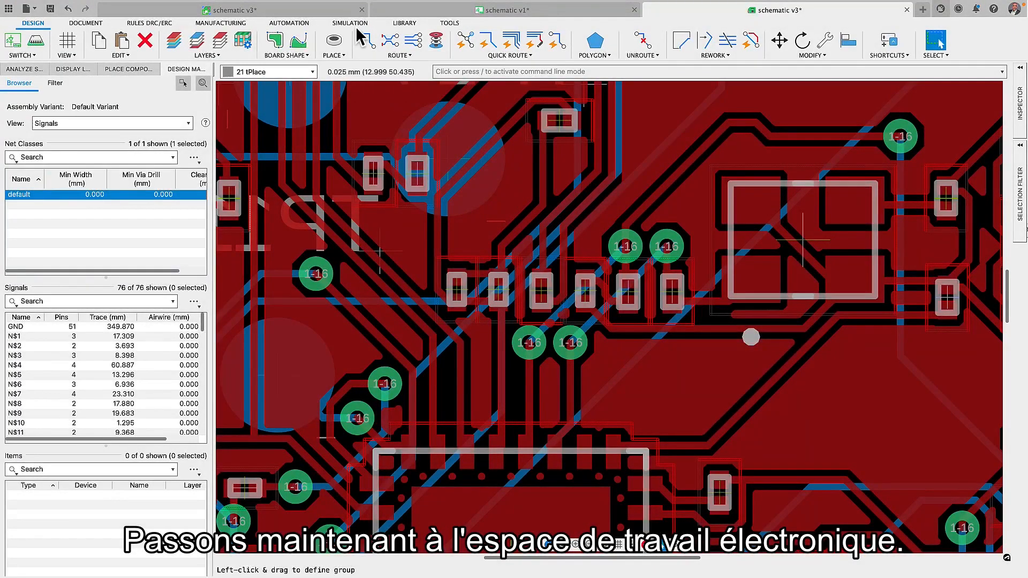
- Run a signal integrity analysis of the N1 trace on the board at 1 GHz
{"action": "left_click", "coordinate": [352, 23]}
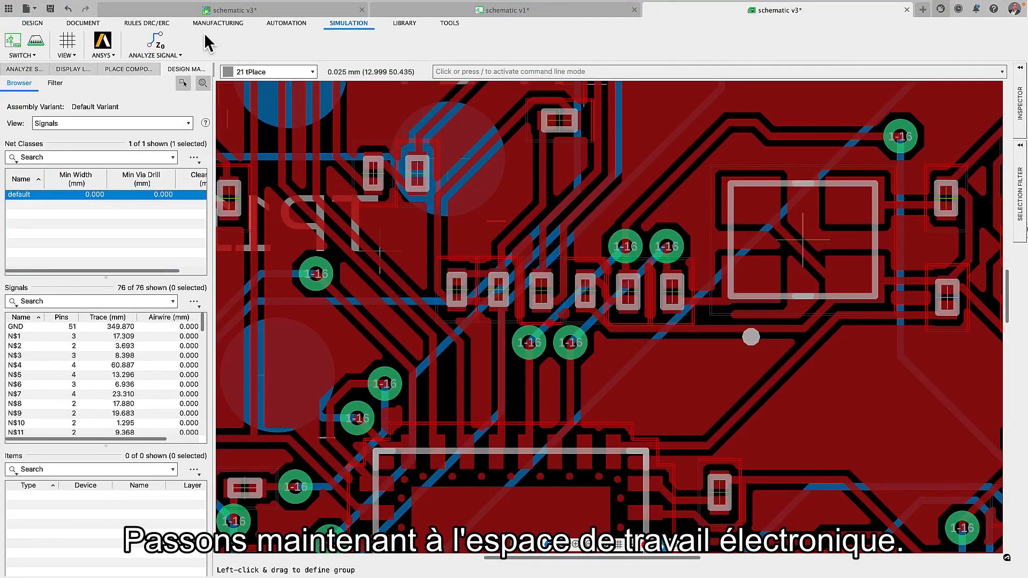
{"action": "left_click", "coordinate": [156, 42]}
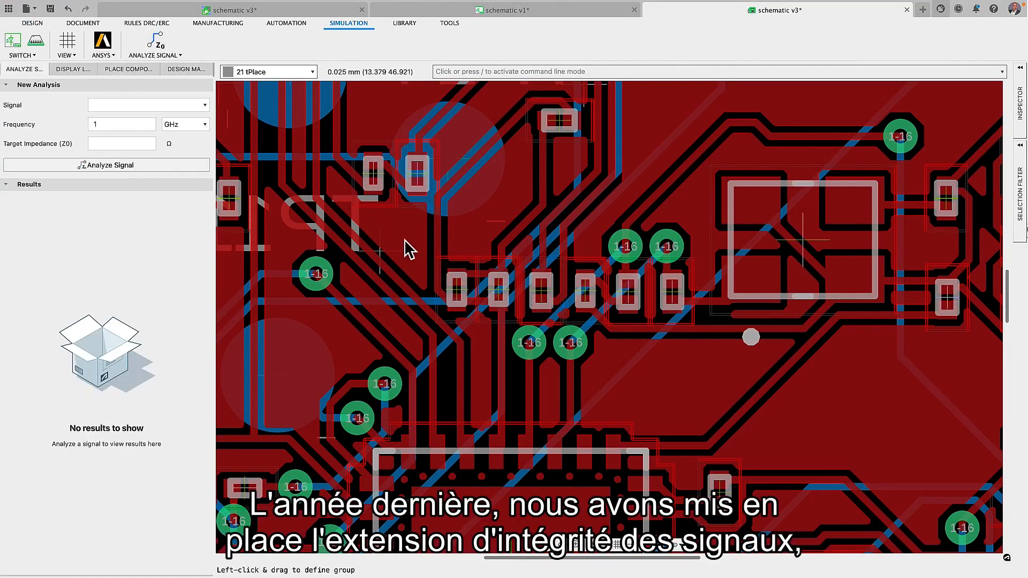
{"action": "left_click", "coordinate": [438, 281]}
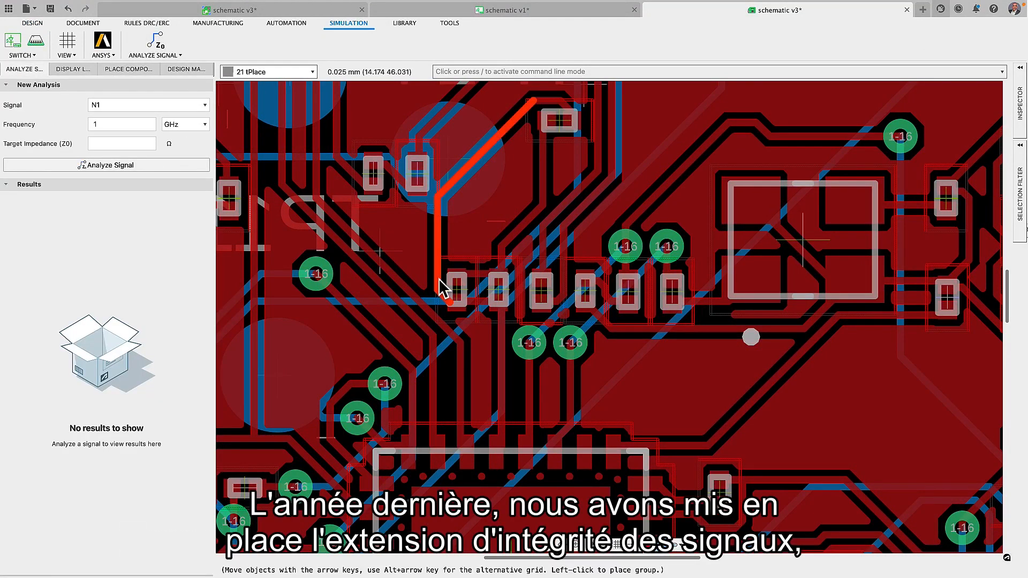
{"action": "left_click", "coordinate": [159, 168]}
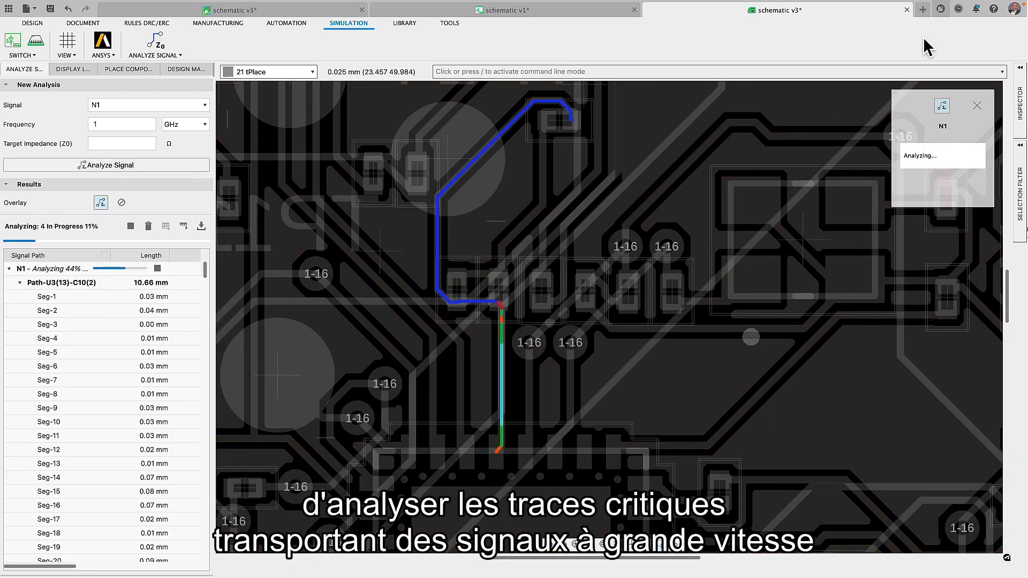
- Look up the Signal Integrity Extension among the extensions and read through its overview
{"action": "left_click", "coordinate": [940, 11]}
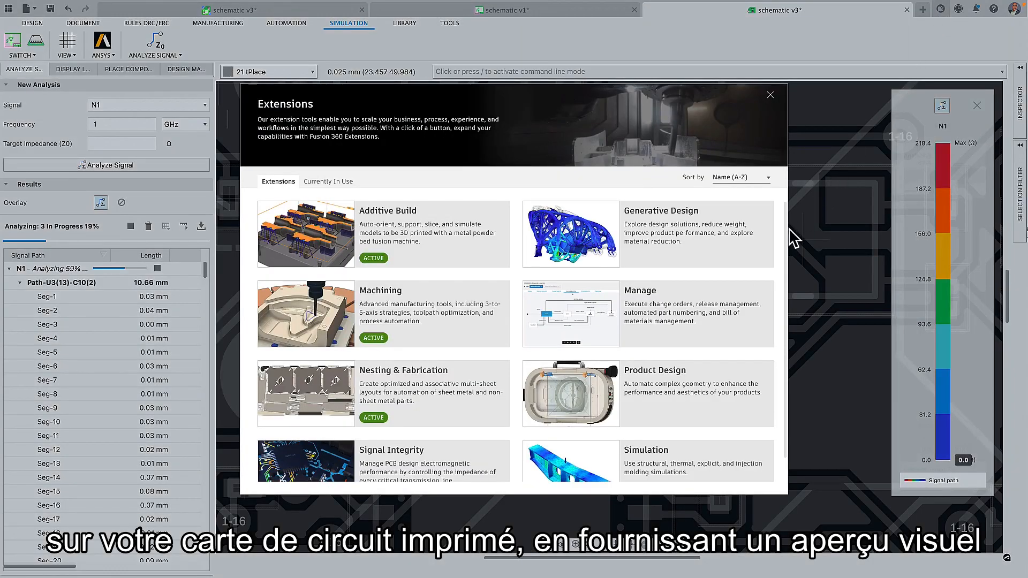
{"action": "scroll", "coordinate": [790, 246], "scroll_direction": "down", "scroll_amount": 1}
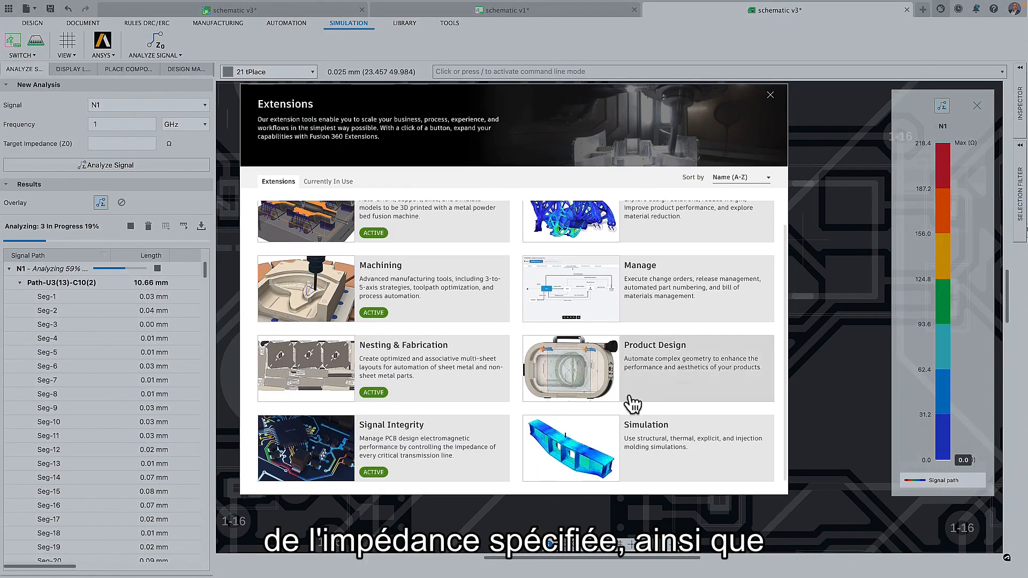
{"action": "left_click", "coordinate": [445, 458]}
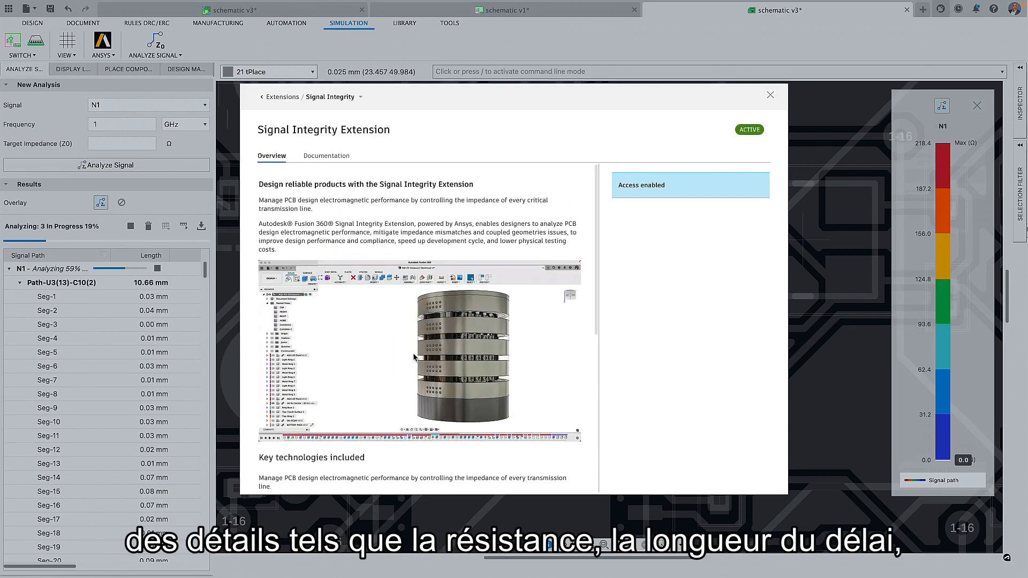
{"action": "left_click_drag", "start_coordinate": [595, 299], "coordinate": [596, 459]}
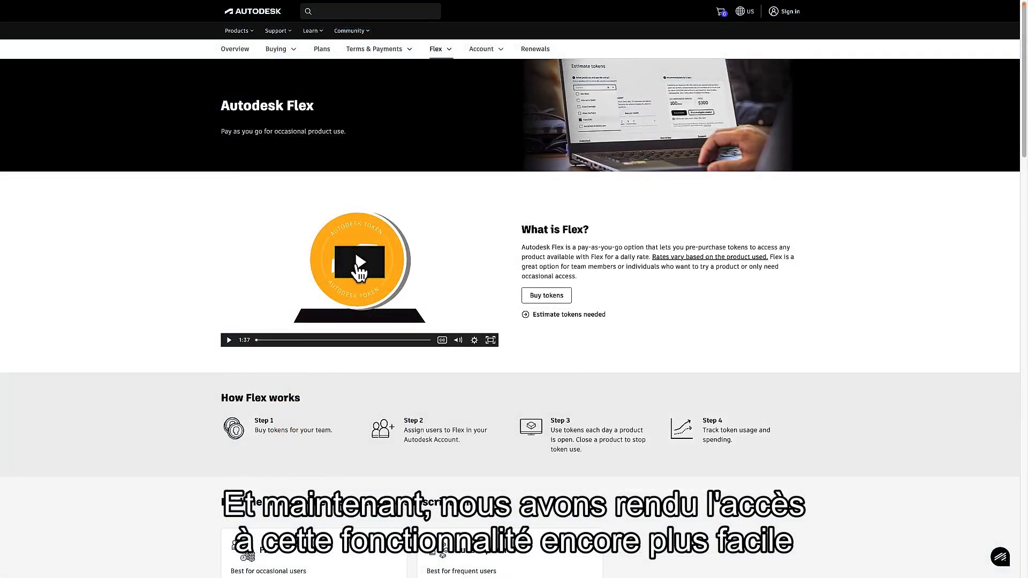
- Play the Autodesk Flex introduction video on the Autodesk website and look through the rest of the page
{"action": "left_click", "coordinate": [359, 270]}
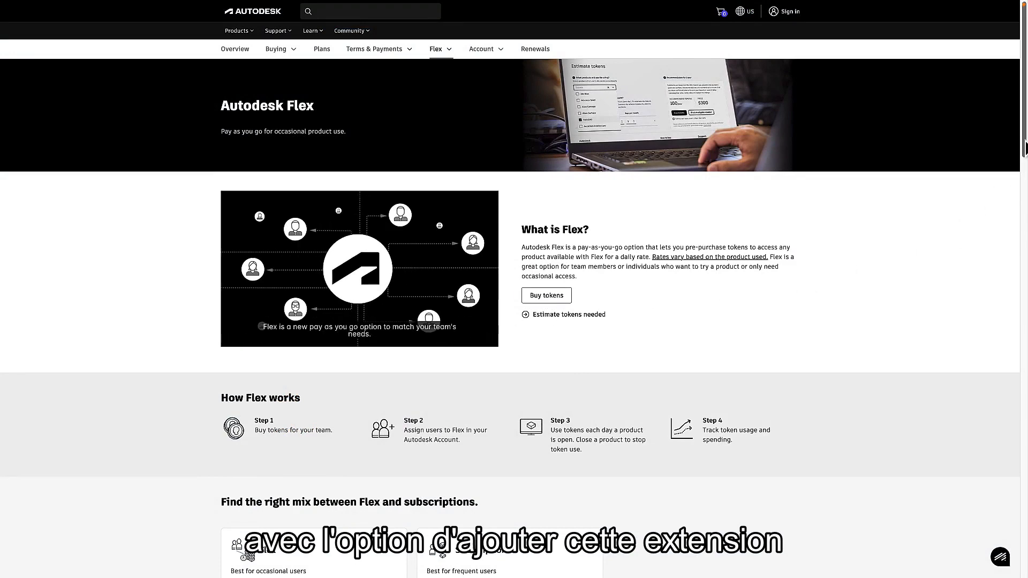
{"action": "left_click_drag", "start_coordinate": [1024, 146], "coordinate": [1014, 284]}
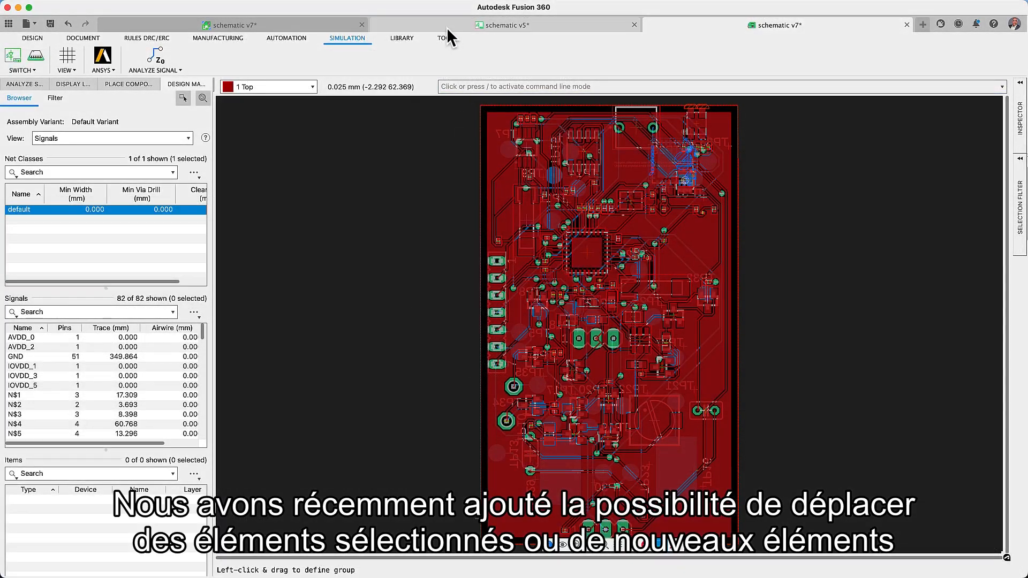
- Switch to sheet 2 of the schematic v5 document and apply a 0.1 inch line grid with its display on
{"action": "left_click", "coordinate": [446, 27]}
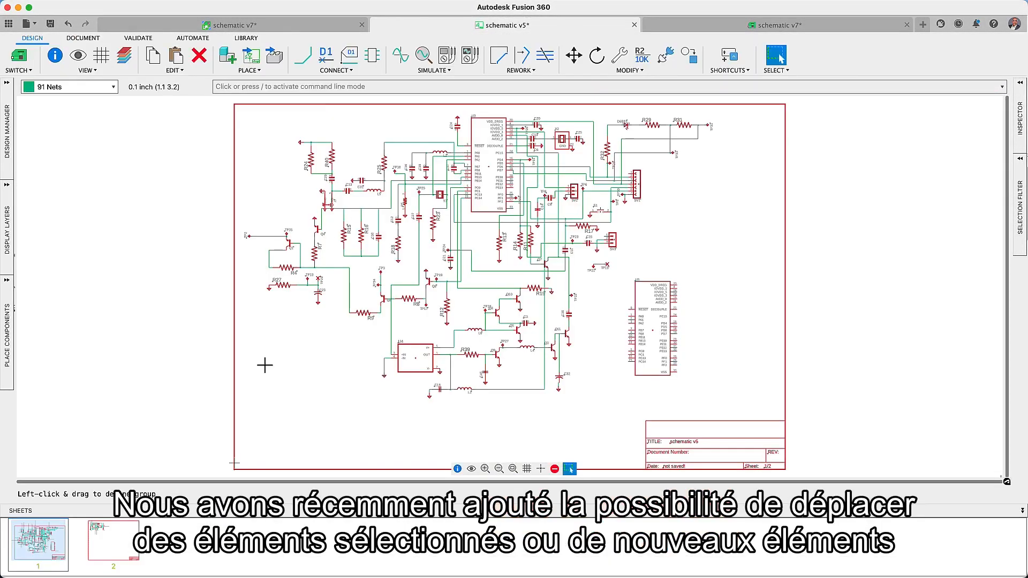
{"action": "left_click", "coordinate": [113, 540]}
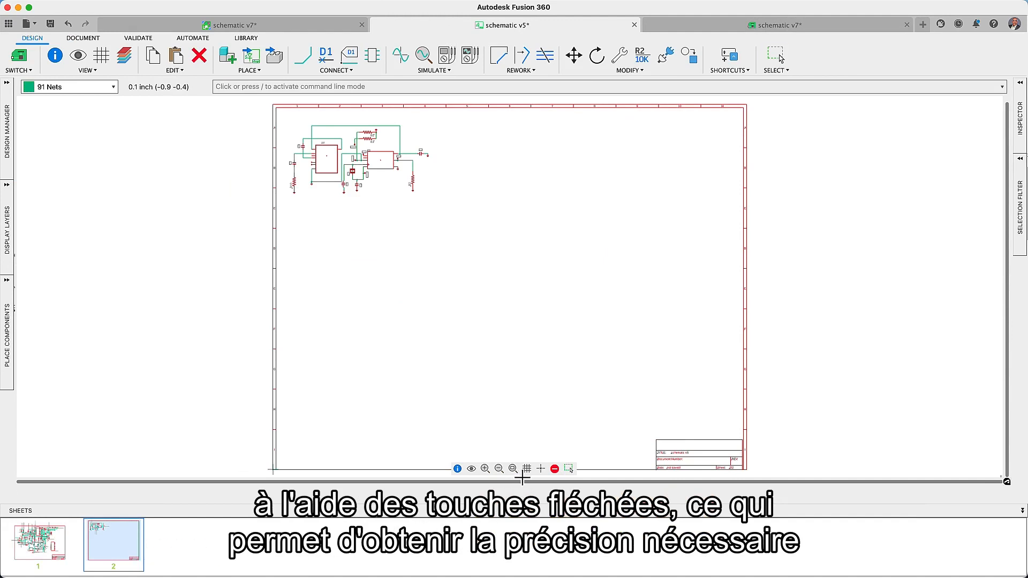
{"action": "left_click", "coordinate": [527, 469]}
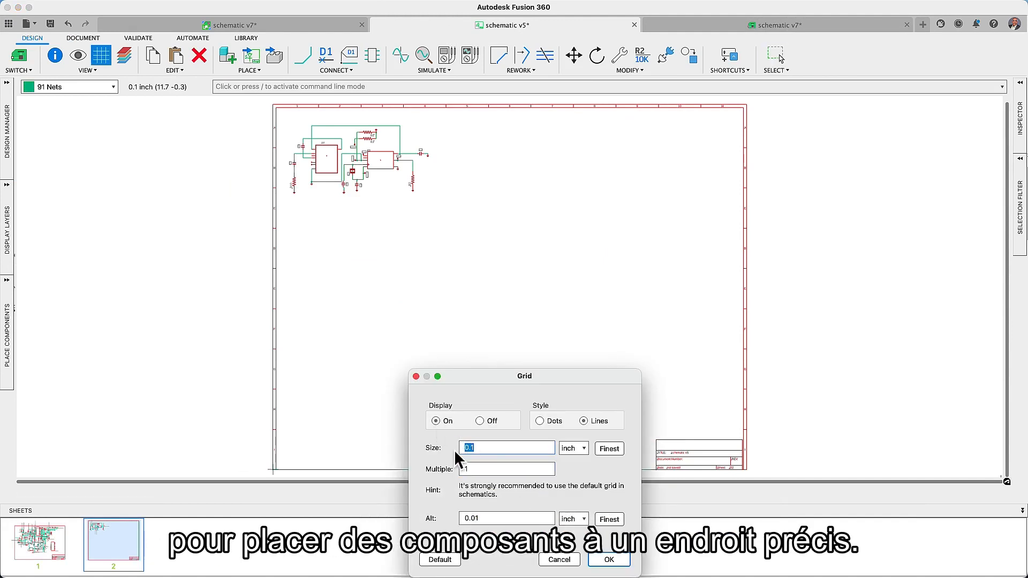
{"action": "left_click", "coordinate": [596, 561]}
- Copy the complete circuit on sheet 2 and paste a duplicate beside it on the same row
{"action": "scroll", "coordinate": [284, 133], "scroll_direction": "up", "scroll_amount": 3}
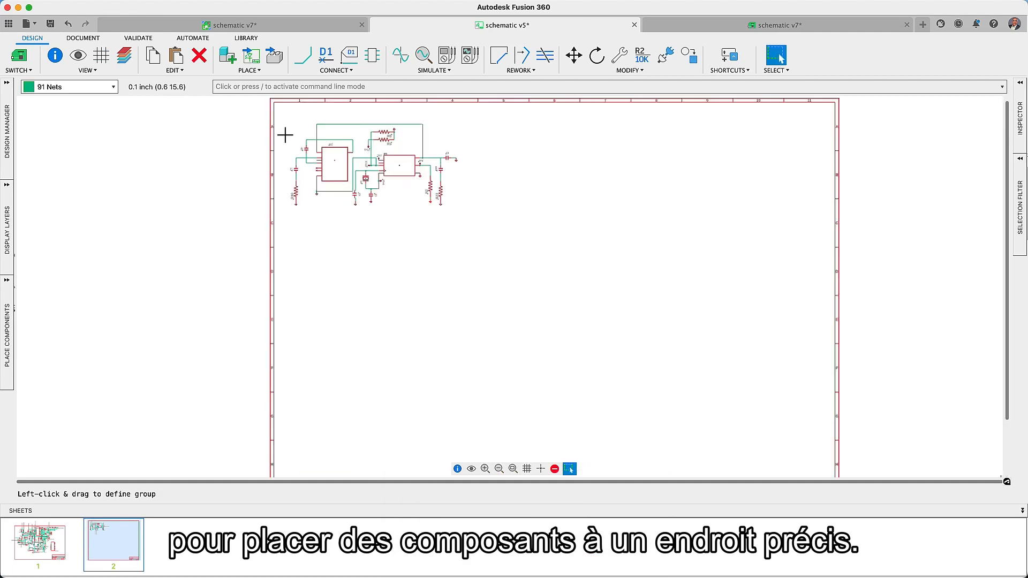
{"action": "left_click_drag", "start_coordinate": [277, 112], "coordinate": [493, 252]}
{"action": "key", "text": "ctrl+c"}
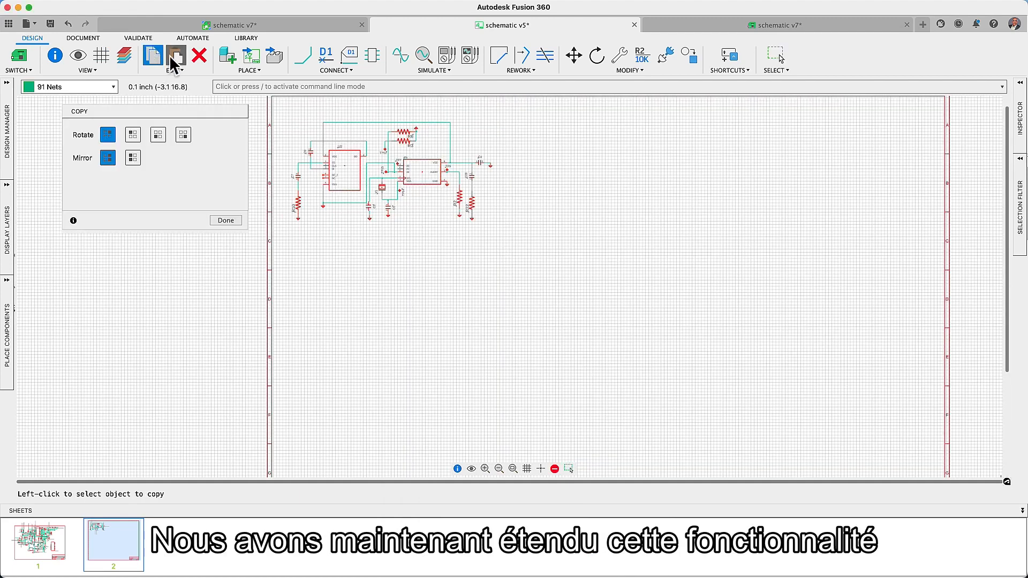
{"action": "key", "text": "ctrl+v"}
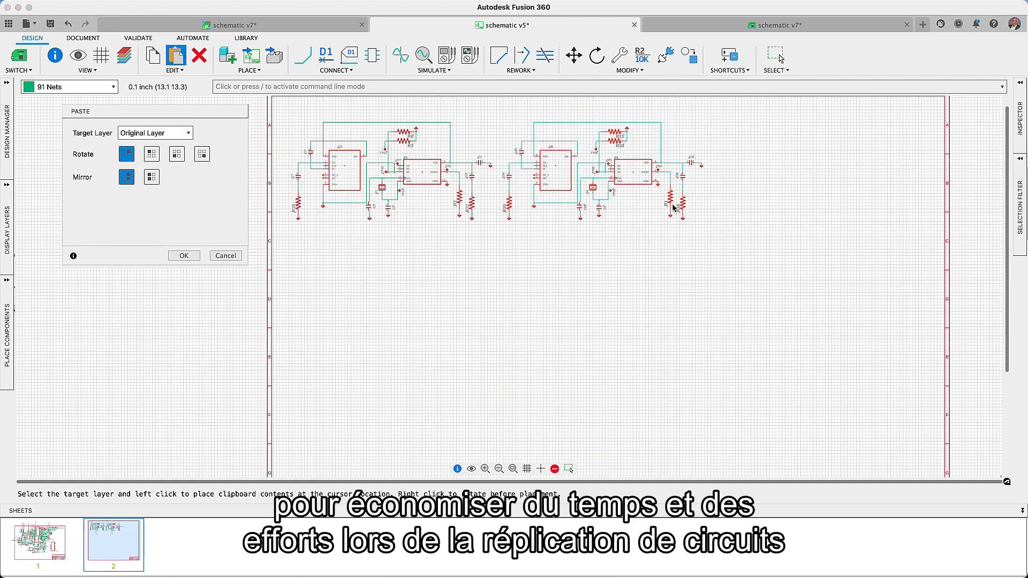
{"action": "left_click", "coordinate": [673, 208]}
- Paste a third copy of the circuit and nudge it rightward into line at the end of the row
{"action": "key", "text": "ctrl+v"}
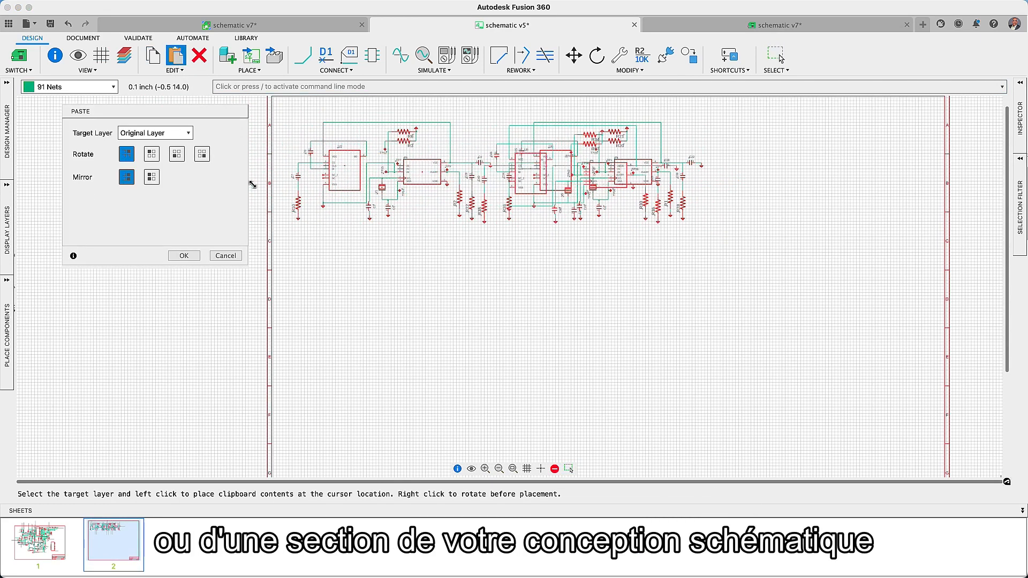
{"action": "key", "text": "Right"}
{"action": "key", "text": "Right"}
{"action": "key", "text": "Right"}
{"action": "key", "text": "Right"}
{"action": "key", "text": "Right"}
{"action": "key", "text": "Right"}
{"action": "key", "text": "Right"}
{"action": "key", "text": "Right"}
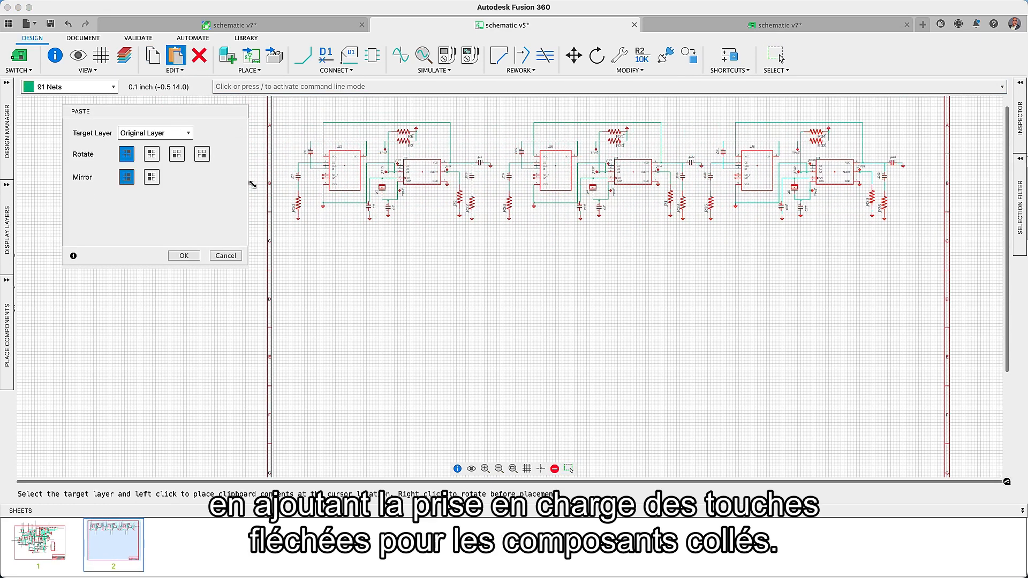
{"action": "left_click", "coordinate": [253, 184]}
- Copy the row of three circuits and paste it as a second row below, nudged into alignment with the first
{"action": "left_click_drag", "start_coordinate": [278, 111], "coordinate": [927, 239]}
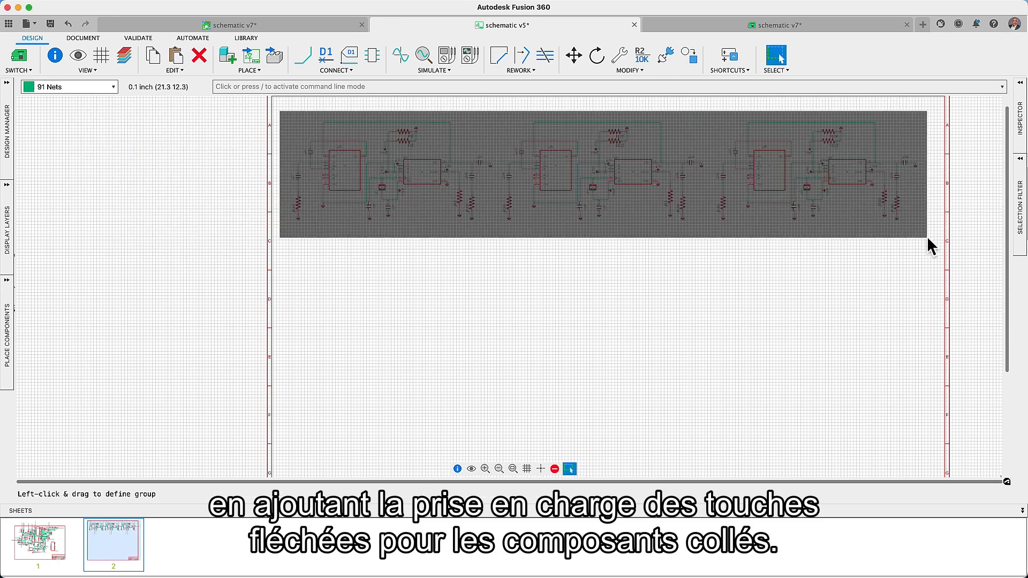
{"action": "left_click", "coordinate": [152, 55]}
{"action": "left_click", "coordinate": [177, 59]}
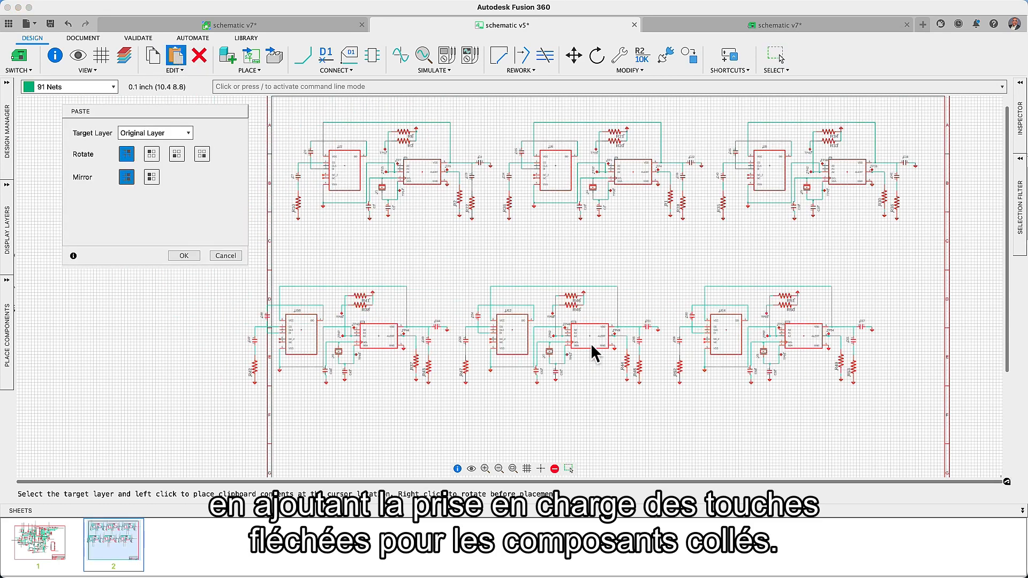
{"action": "key", "text": "Right"}
{"action": "key", "text": "Right"}
{"action": "key", "text": "Right"}
{"action": "key", "text": "Right"}
{"action": "key", "text": "Right"}
{"action": "key", "text": "Right"}
{"action": "key", "text": "Right"}
{"action": "key", "text": "Right"}
{"action": "key", "text": "Right"}
{"action": "key", "text": "Right"}
{"action": "key", "text": "Right"}
{"action": "key", "text": "Right"}
{"action": "key", "text": "Right"}
{"action": "key", "text": "Right"}
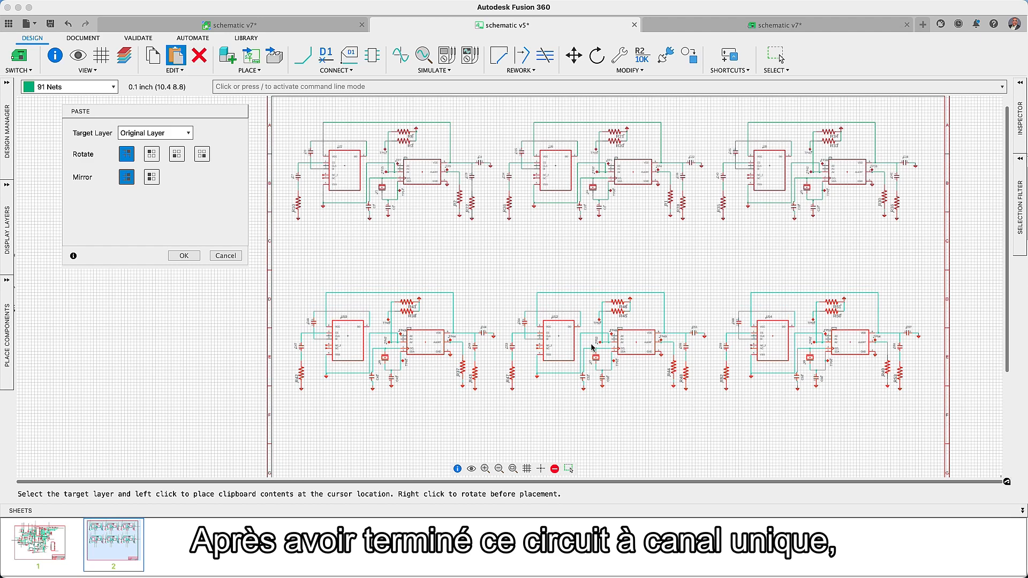
{"action": "left_click", "coordinate": [592, 347]}
- Copy two circuits from the second row and paste them as a new pair below that row
{"action": "left_click", "coordinate": [512, 469]}
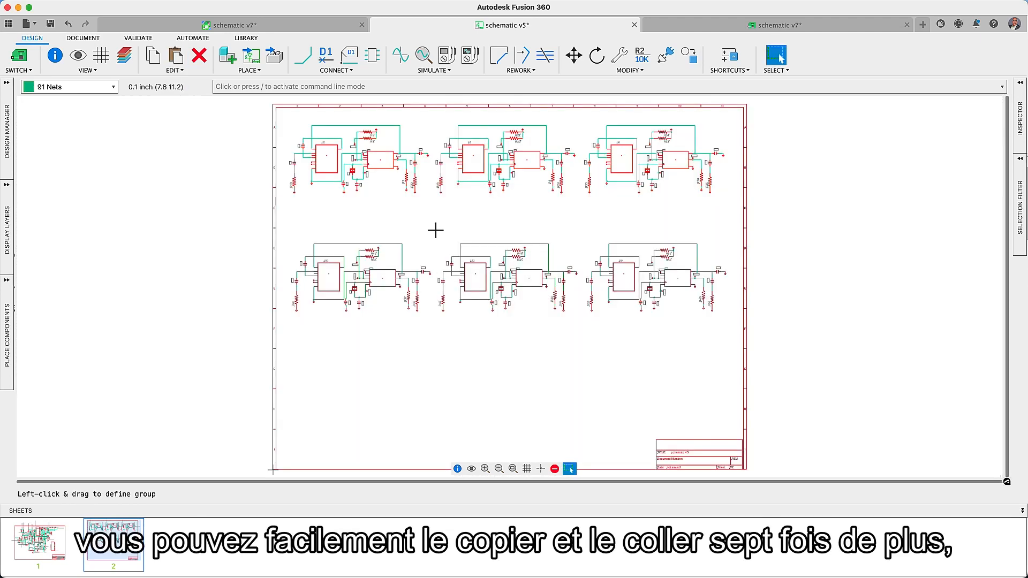
{"action": "left_click_drag", "start_coordinate": [435, 229], "coordinate": [729, 343]}
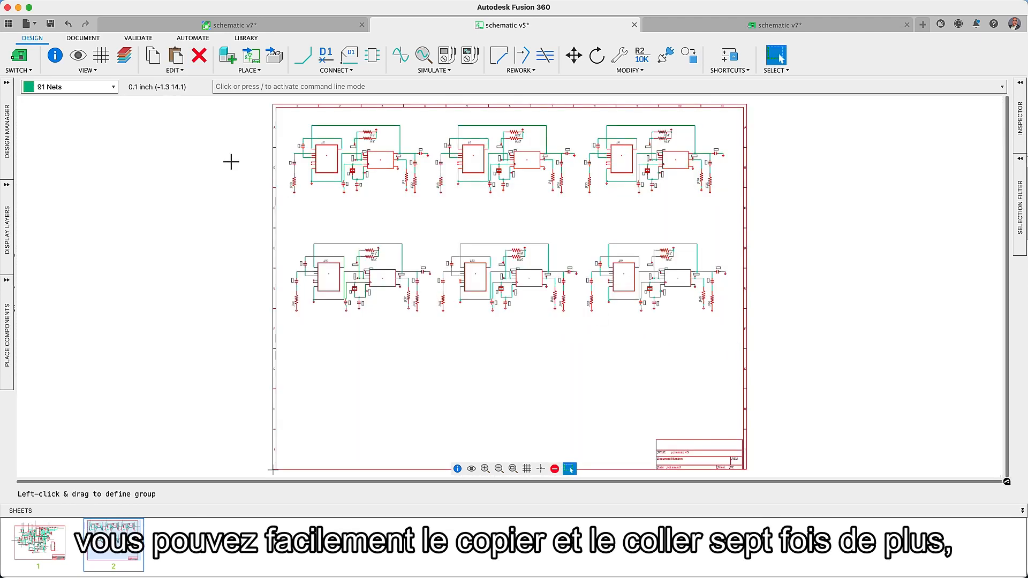
{"action": "left_click", "coordinate": [151, 64]}
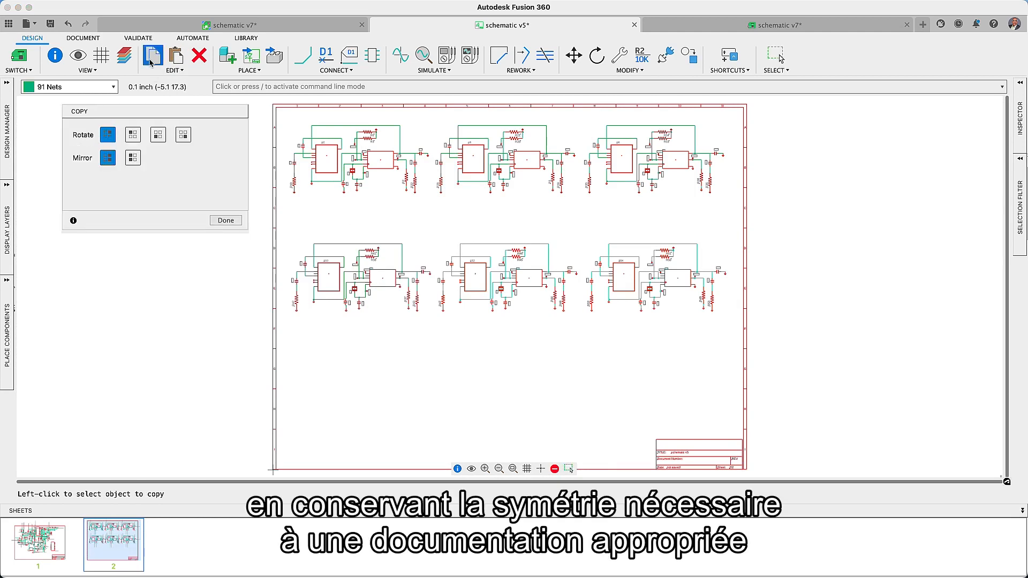
{"action": "left_click", "coordinate": [175, 61]}
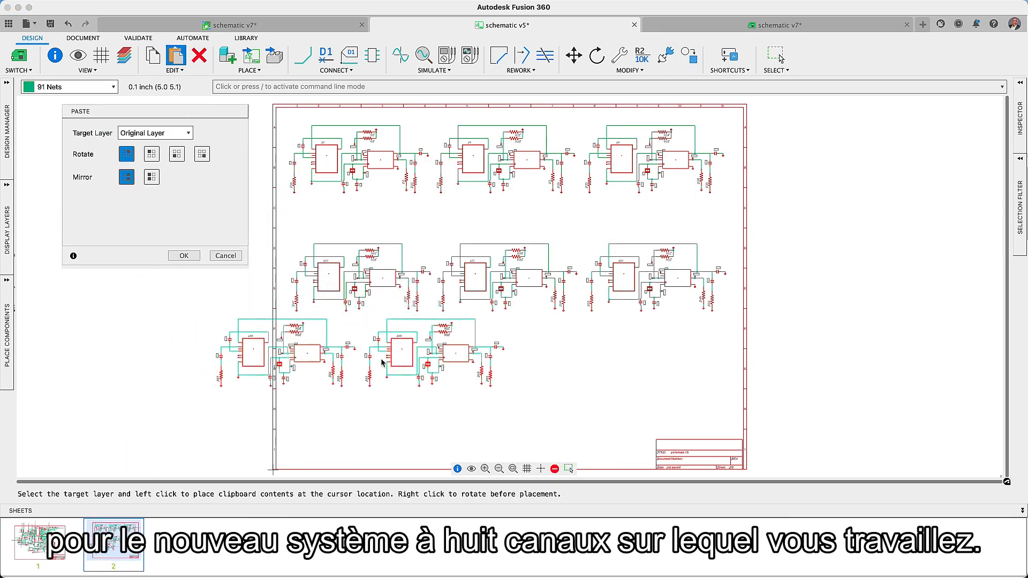
- Nudge the pasted pair of circuits rightward along the grid until it lines up with the first two columns
{"action": "key", "text": "Right"}
{"action": "key", "text": "Right"}
{"action": "key", "text": "Right"}
{"action": "key", "text": "Right"}
{"action": "key", "text": "Right"}
{"action": "key", "text": "Right"}
{"action": "key", "text": "Right"}
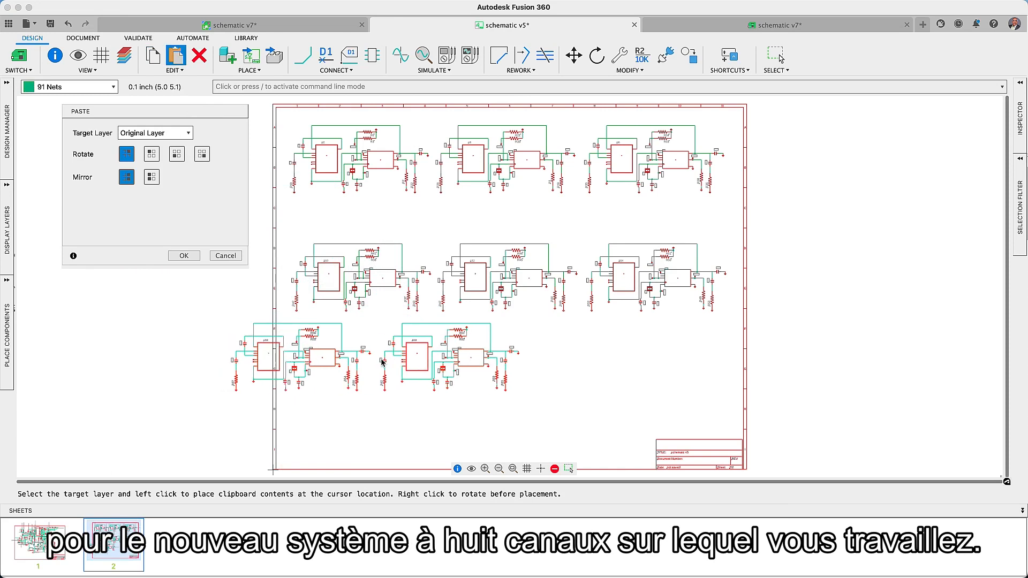
{"action": "key", "text": "Right"}
{"action": "key", "text": "Right"}
{"action": "key", "text": "Right"}
{"action": "key", "text": "Right"}
{"action": "key", "text": "Right"}
{"action": "key", "text": "Right"}
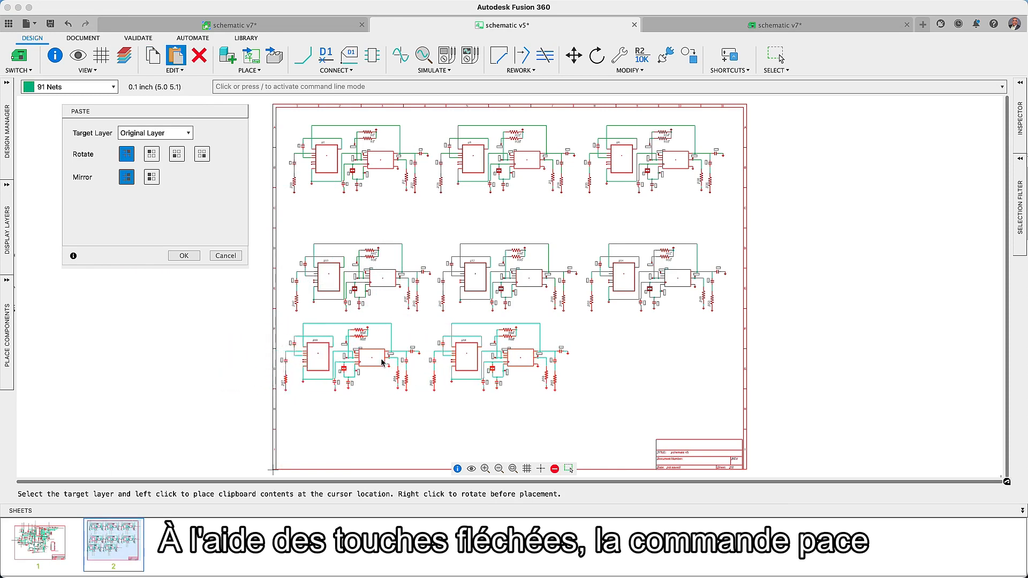
{"action": "key", "text": "Right"}
{"action": "key", "text": "Right"}
- Nudge the pasted pair downward to form an evenly spaced third row and place it there
{"action": "key", "text": "Down"}
{"action": "key", "text": "Down"}
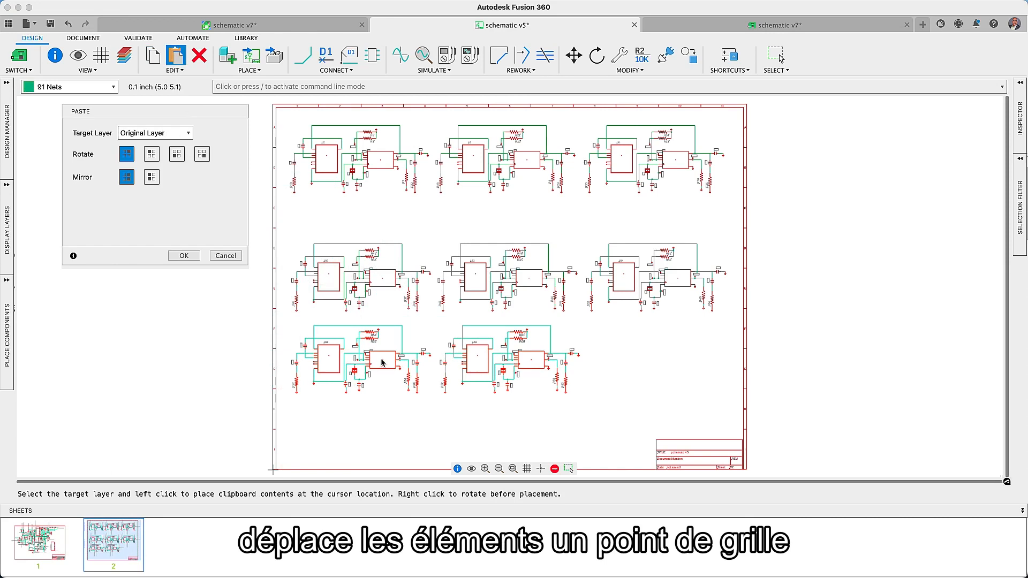
{"action": "key", "text": "Down"}
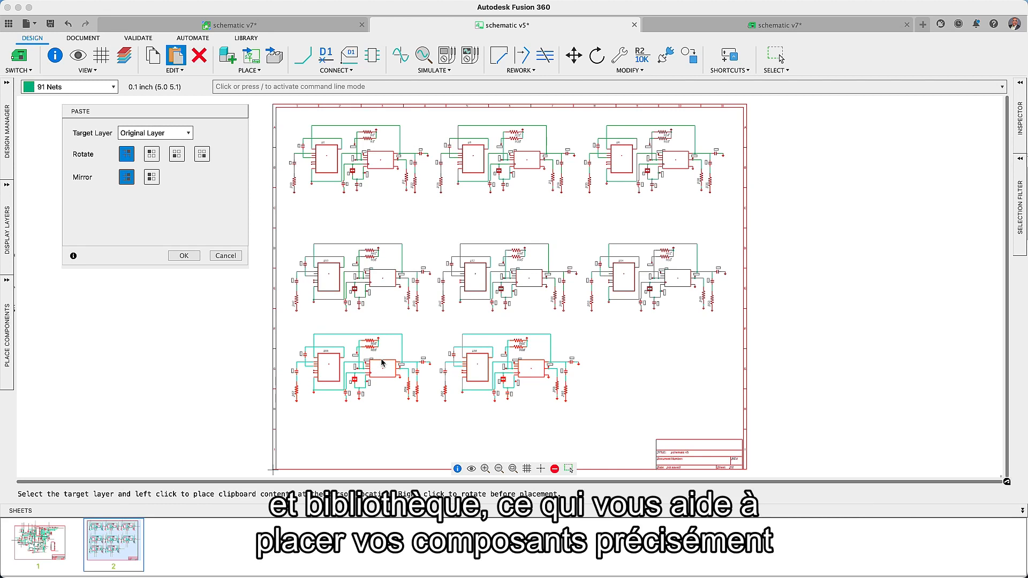
{"action": "key", "text": "Down"}
{"action": "key", "text": "Down"}
{"action": "key", "text": "Down"}
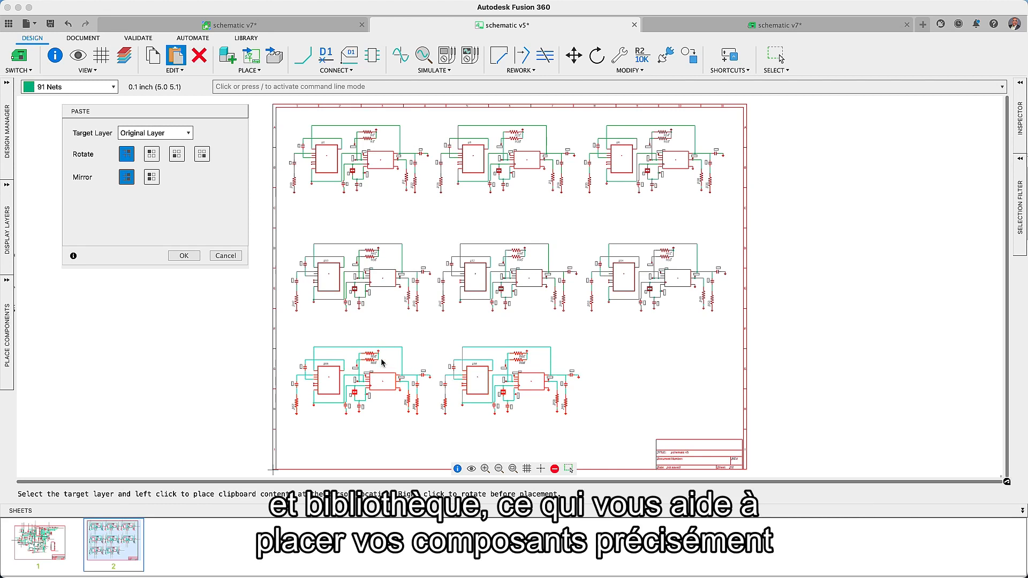
{"action": "key", "text": "Return"}
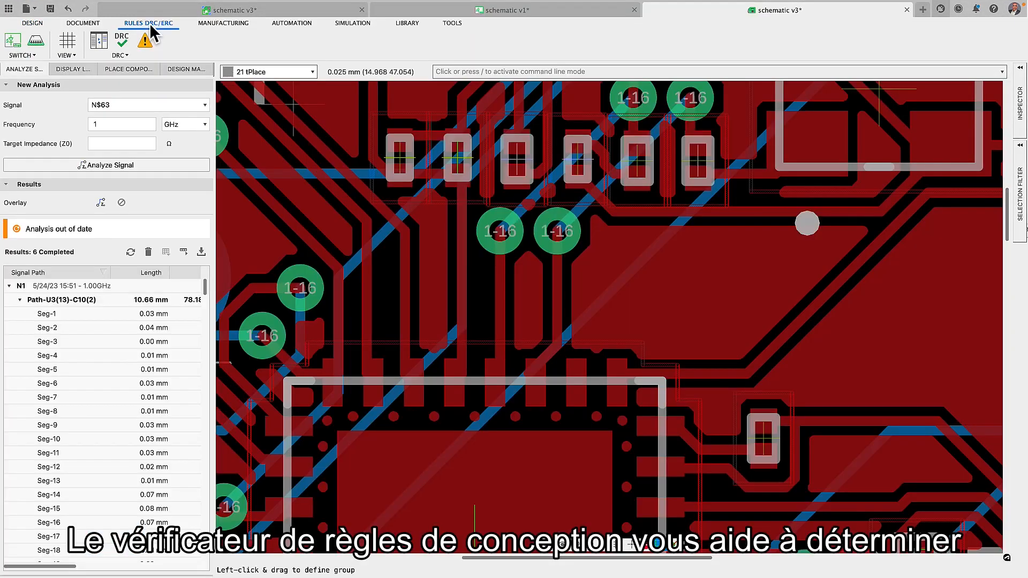
- Open the board's design rule check settings and examine the Layer Stack, Clearance, Distance, Sizes and Misc rules
{"action": "left_click", "coordinate": [127, 40]}
{"action": "left_click", "coordinate": [387, 98]}
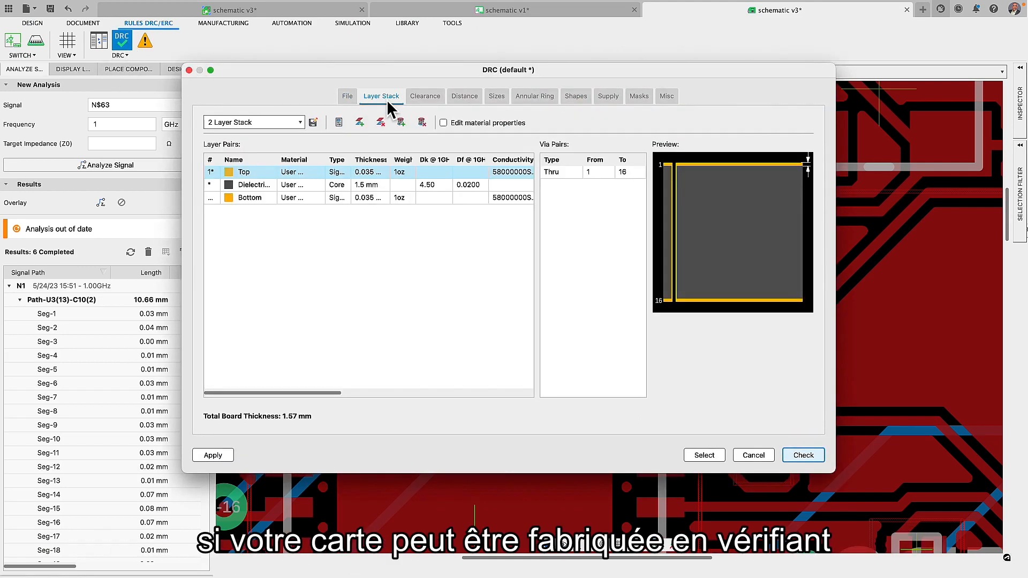
{"action": "left_click", "coordinate": [421, 97]}
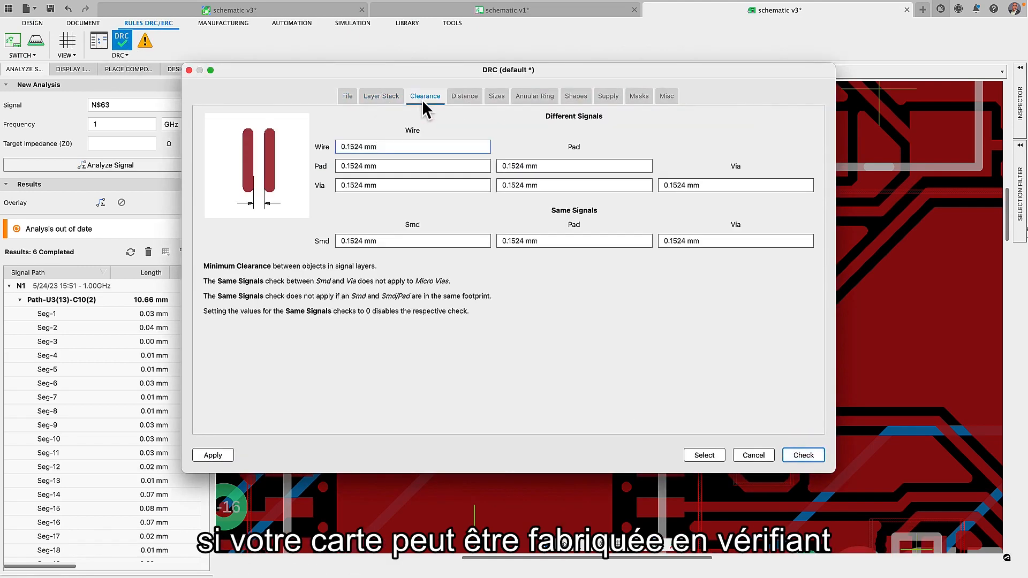
{"action": "left_click", "coordinate": [414, 167]}
{"action": "left_click", "coordinate": [545, 187]}
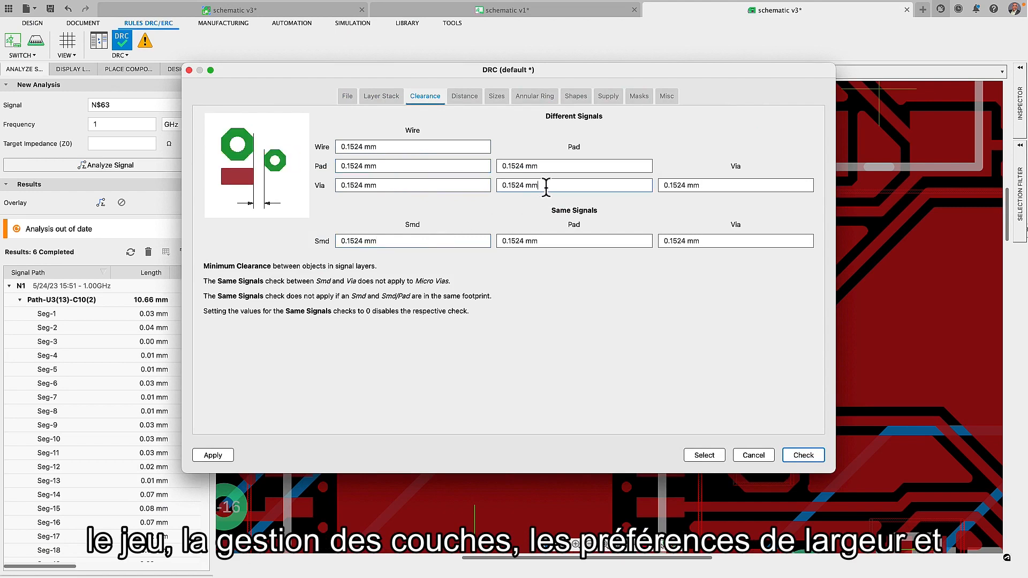
{"action": "left_click", "coordinate": [559, 166]}
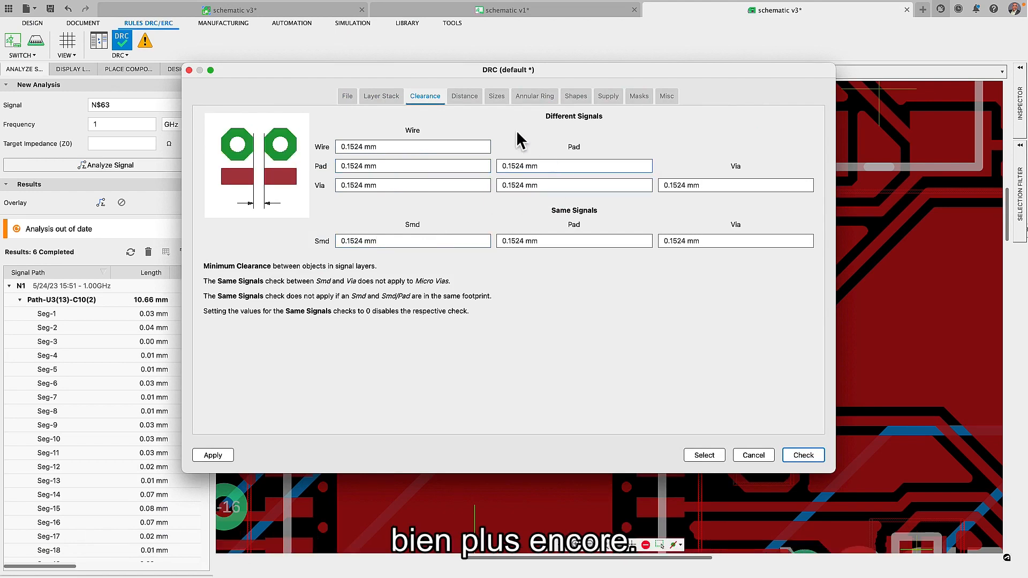
{"action": "left_click", "coordinate": [472, 98]}
{"action": "left_click", "coordinate": [496, 95]}
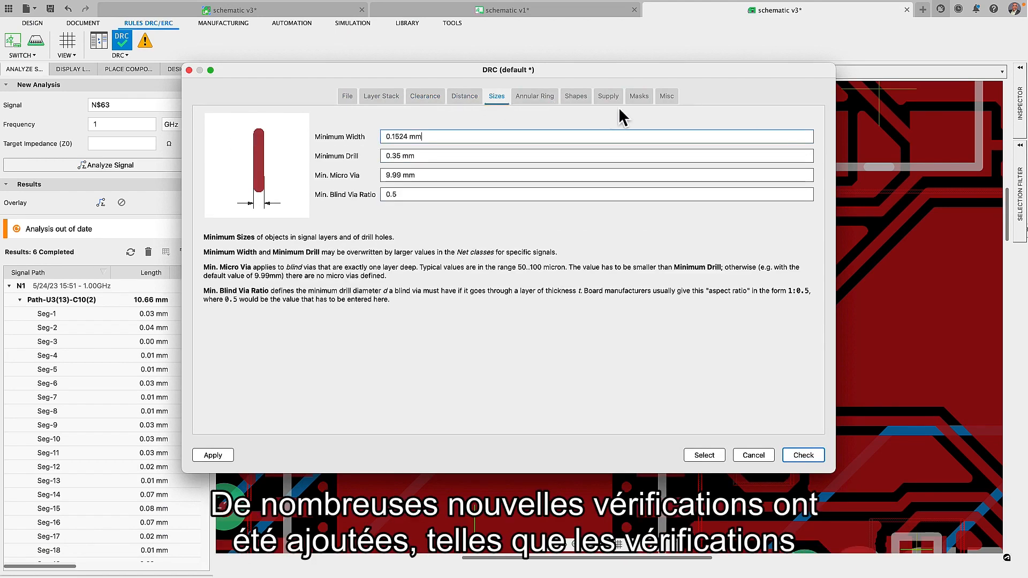
{"action": "left_click", "coordinate": [666, 96]}
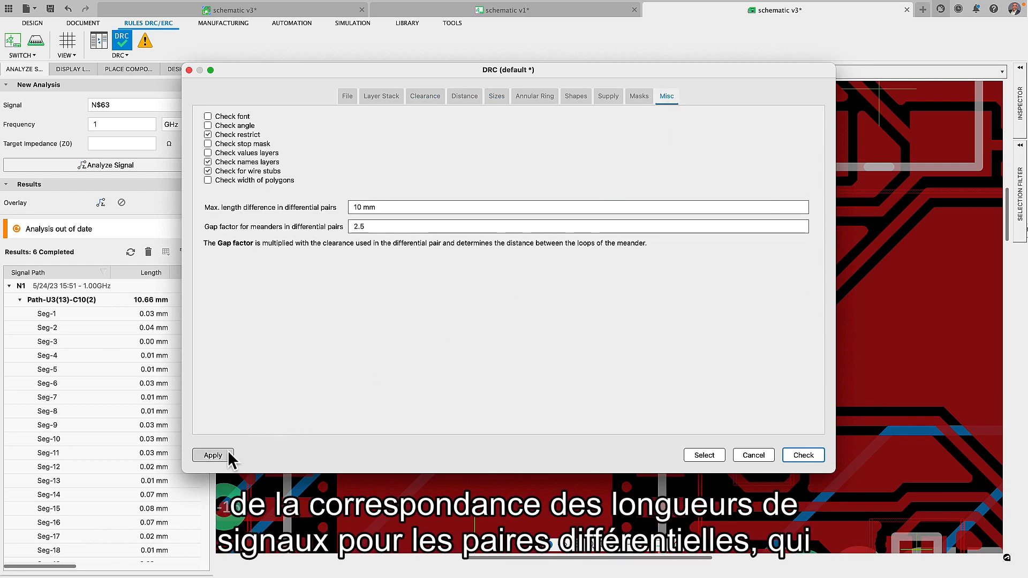
- Run the design rule check on the board, clear the whole error list and close it
{"action": "left_click", "coordinate": [803, 455]}
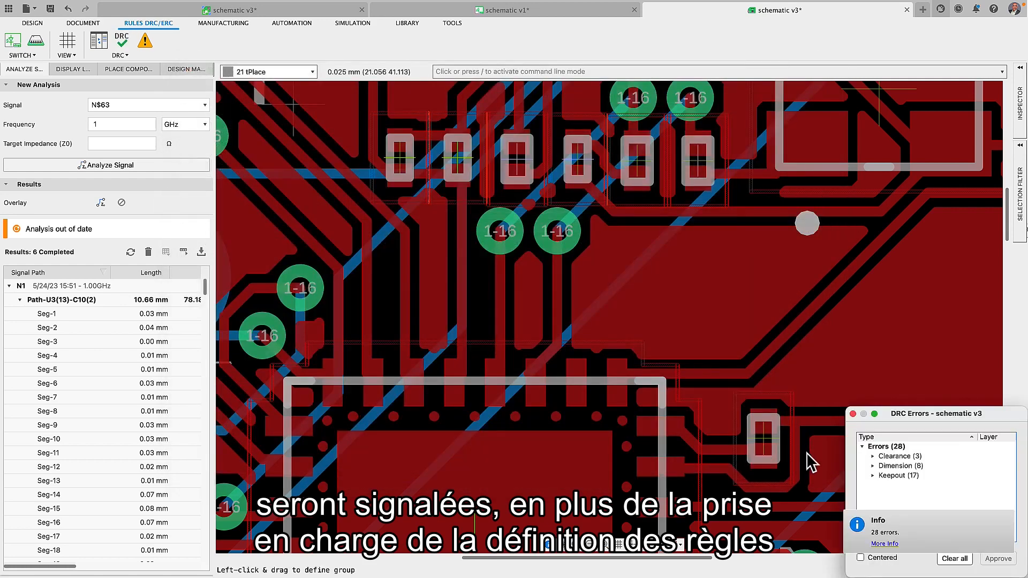
{"action": "left_click", "coordinate": [952, 559]}
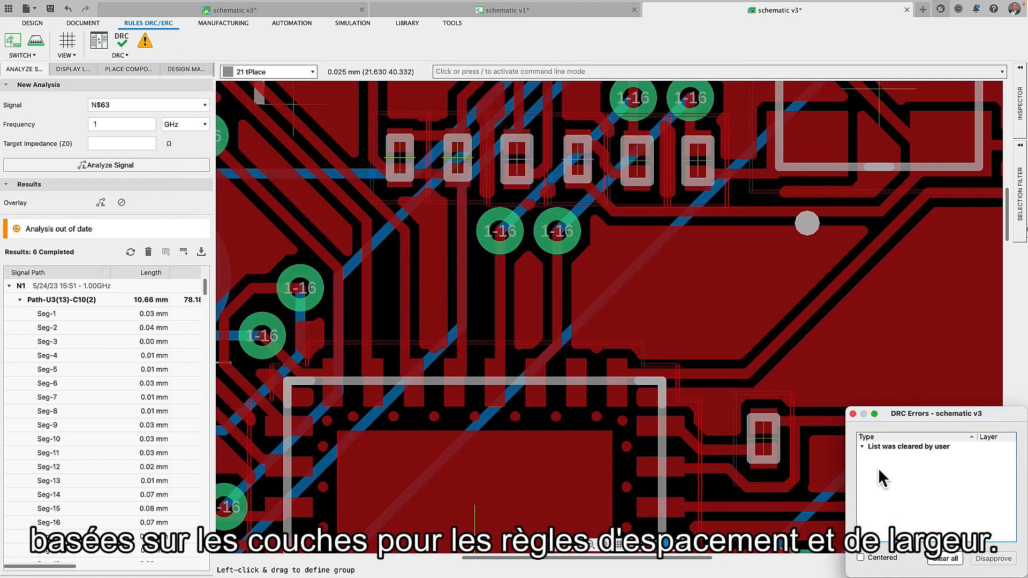
{"action": "left_click", "coordinate": [852, 413]}
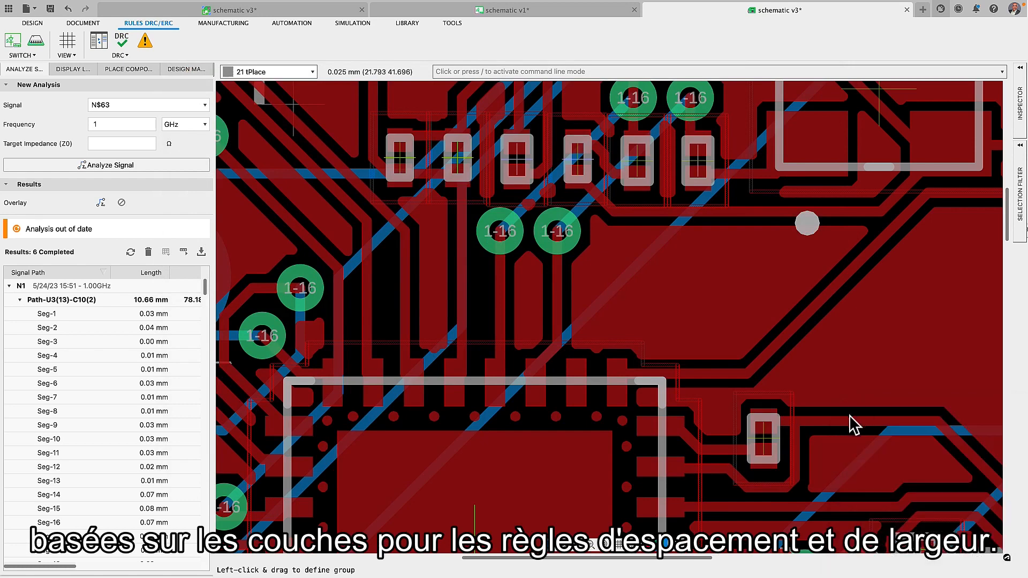
{"action": "left_click", "coordinate": [679, 548]}
{"action": "left_click", "coordinate": [717, 499]}
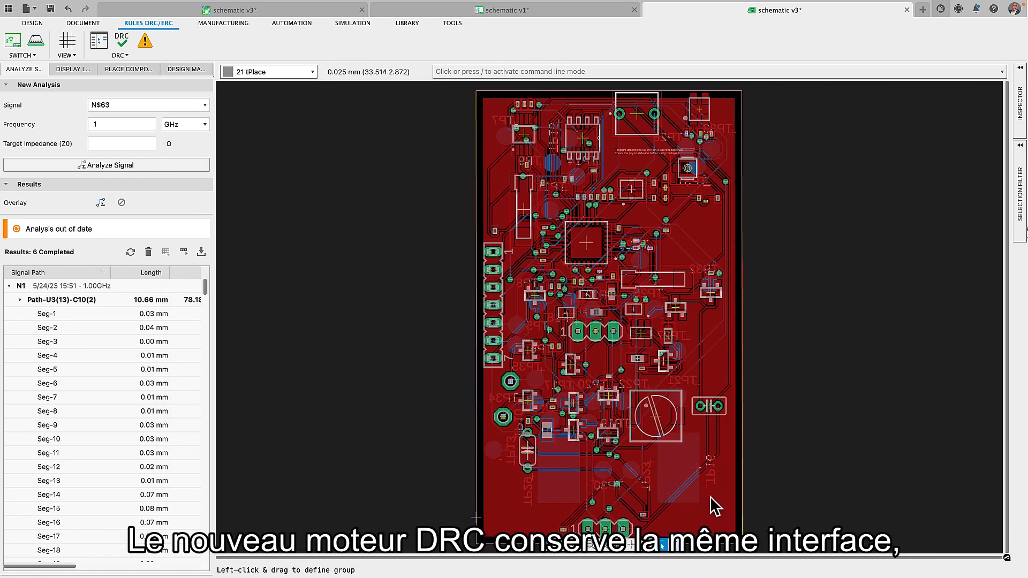
{"action": "scroll", "coordinate": [491, 314], "scroll_direction": "up", "scroll_amount": 5}
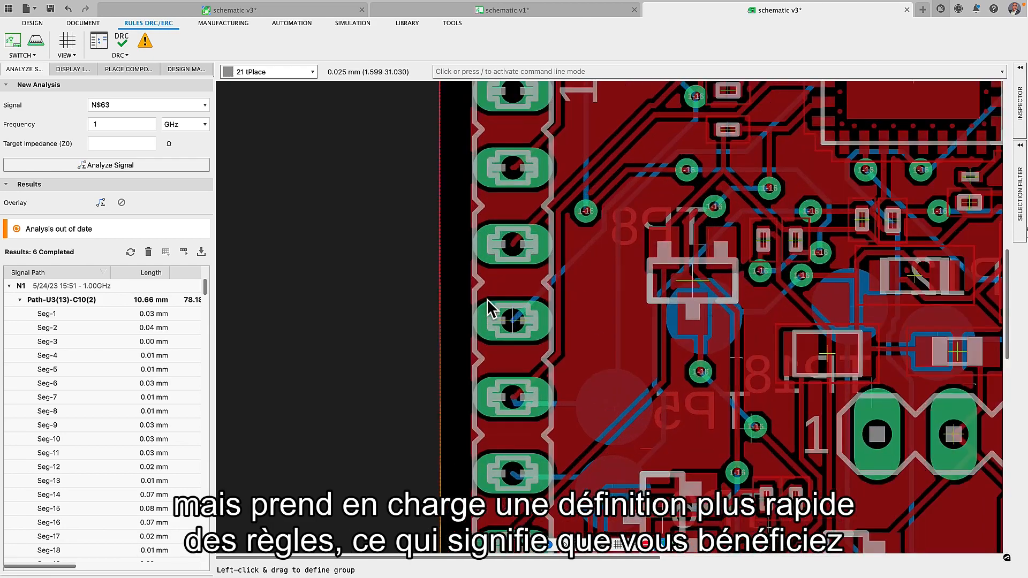
{"action": "left_click", "coordinate": [513, 322]}
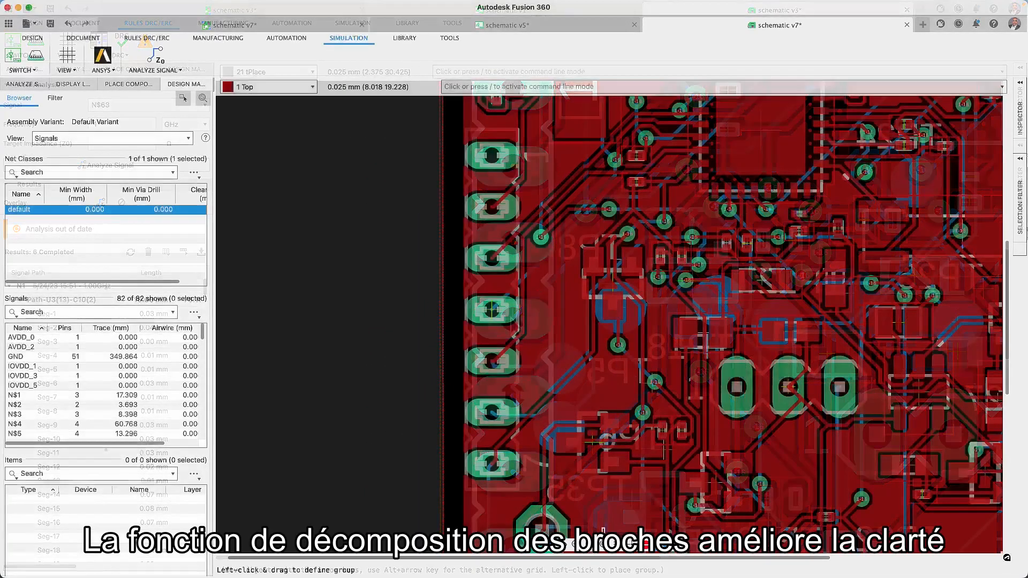
- Show the board's design tools and switch to the schematic v5 document
{"action": "left_click", "coordinate": [32, 38]}
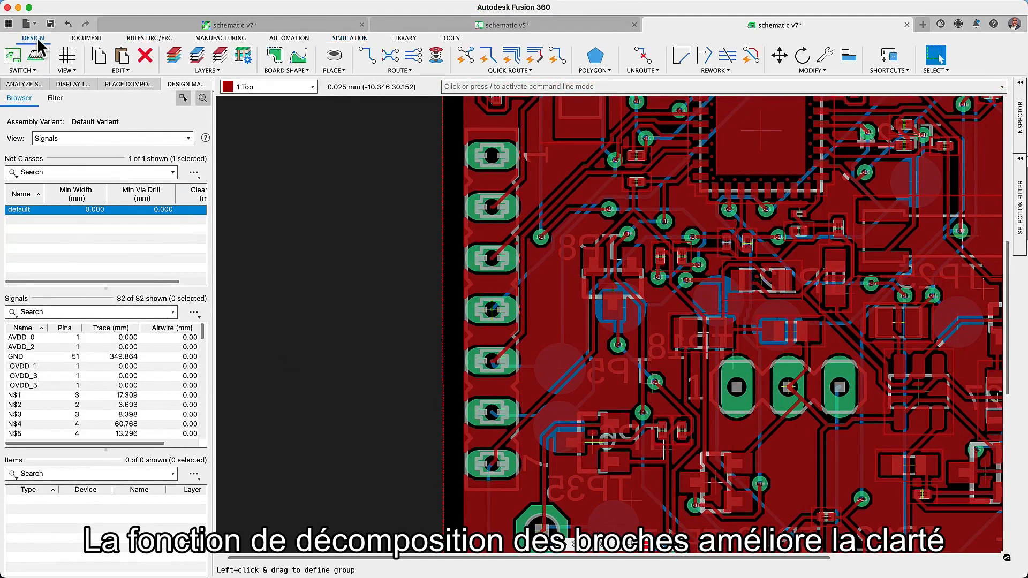
{"action": "left_click", "coordinate": [410, 27]}
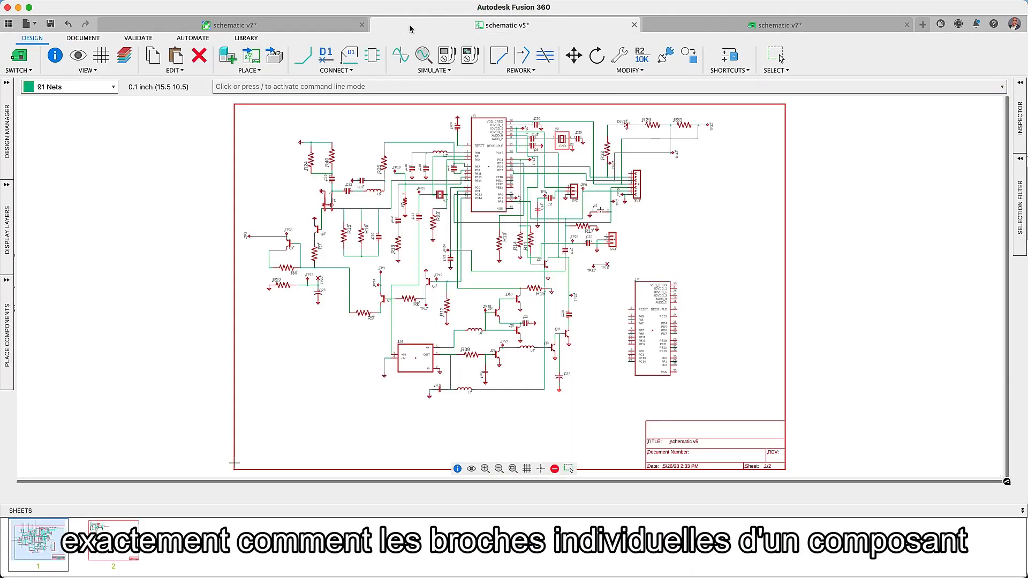
{"action": "left_click", "coordinate": [342, 71]}
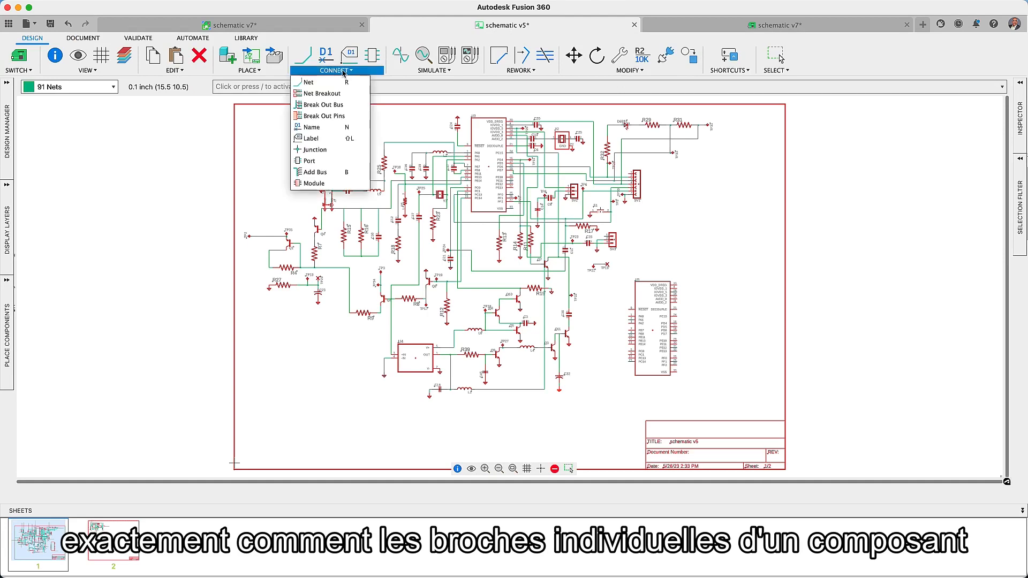
{"action": "left_click", "coordinate": [326, 137]}
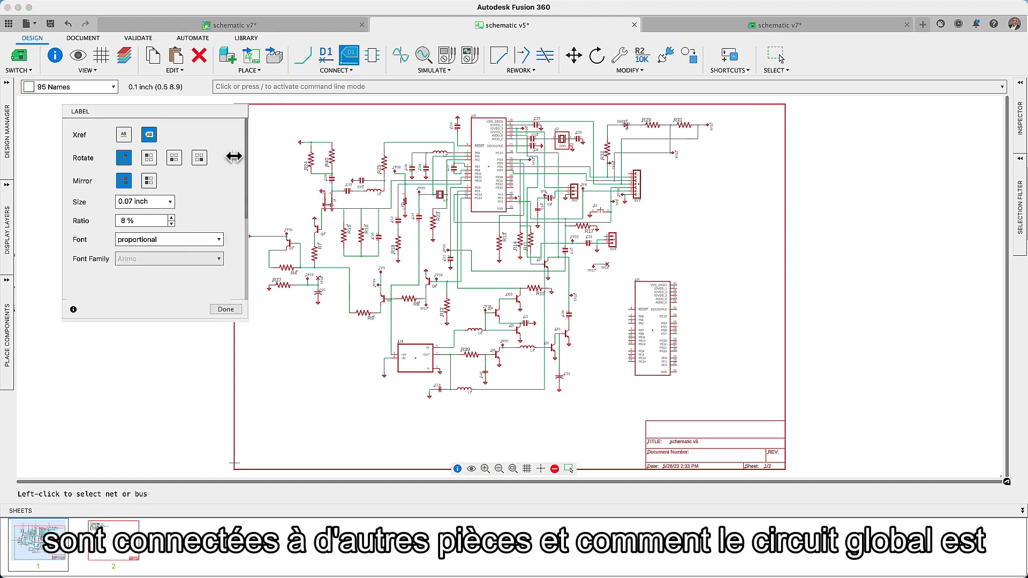
{"action": "left_click", "coordinate": [224, 309]}
- Break out pins IOVDD_1, IOVDD_5, VDD_DREG and VSS of component U5, with labels in the pin names format
{"action": "left_click", "coordinate": [334, 71]}
{"action": "left_click", "coordinate": [353, 115]}
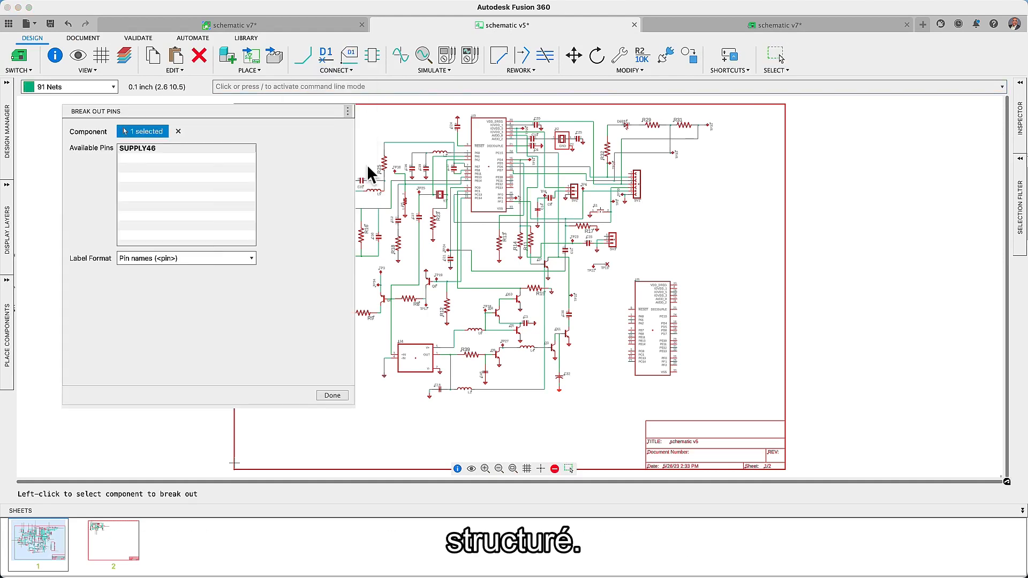
{"action": "scroll", "coordinate": [656, 329], "scroll_direction": "up", "scroll_amount": 5}
{"action": "left_click", "coordinate": [644, 329]}
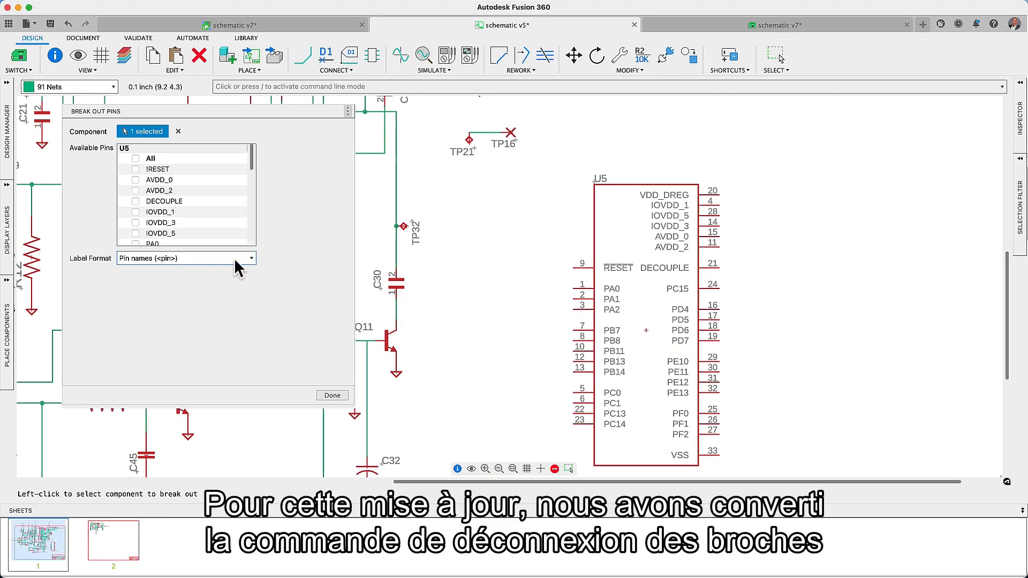
{"action": "left_click", "coordinate": [136, 212]}
{"action": "left_click", "coordinate": [135, 232]}
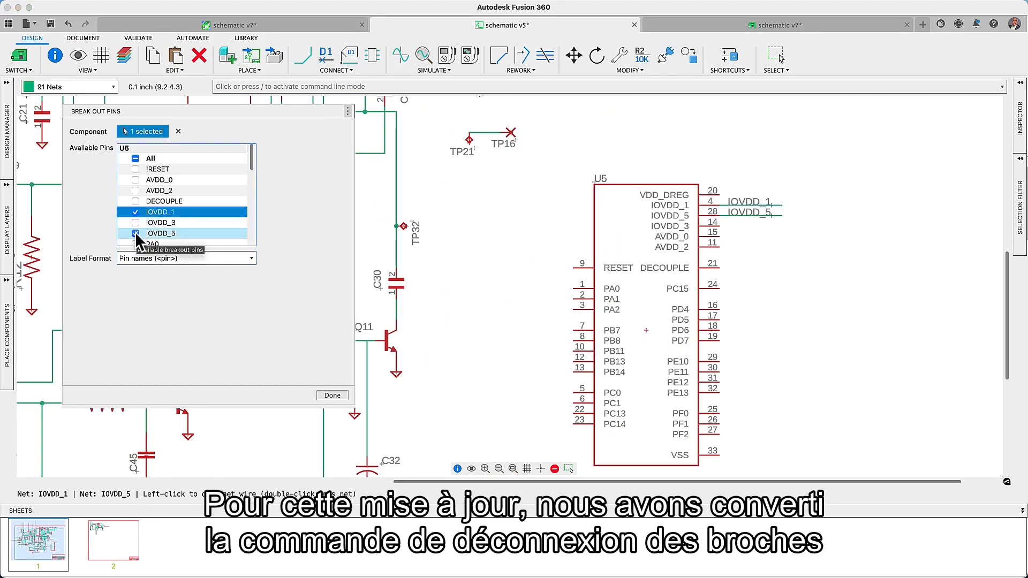
{"action": "scroll", "coordinate": [135, 232], "scroll_direction": "down", "scroll_amount": 10}
{"action": "left_click", "coordinate": [135, 230]}
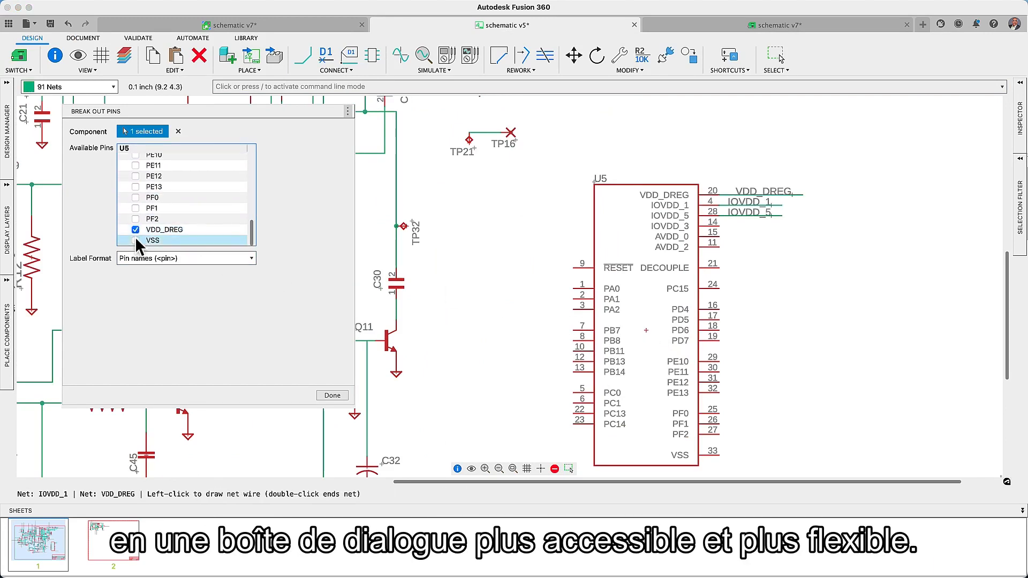
{"action": "left_click", "coordinate": [136, 240]}
{"action": "left_click", "coordinate": [332, 395]}
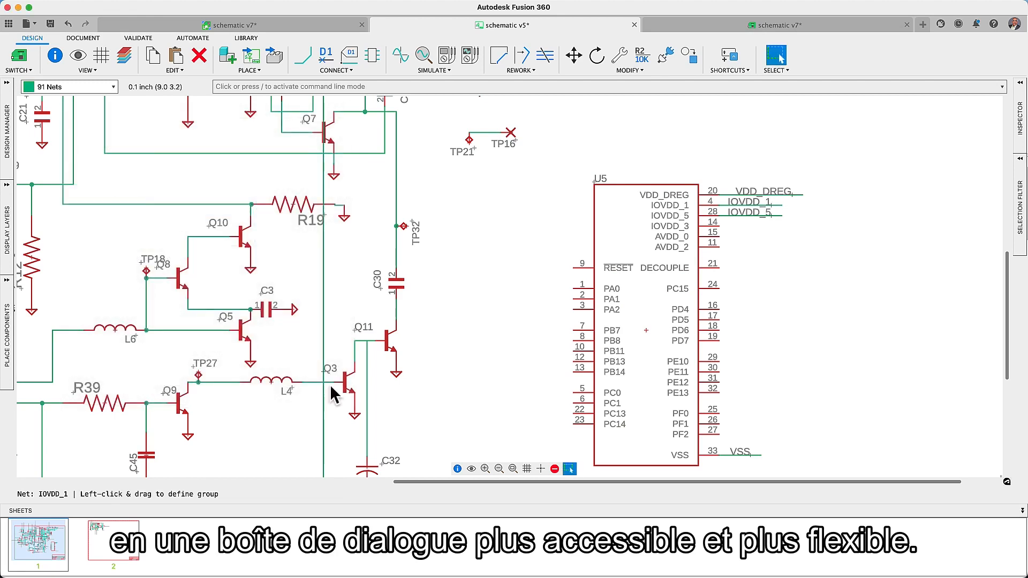
- Turn on the Xref style in the Label command's settings and close the command
{"action": "left_click", "coordinate": [338, 70]}
{"action": "left_click", "coordinate": [321, 124]}
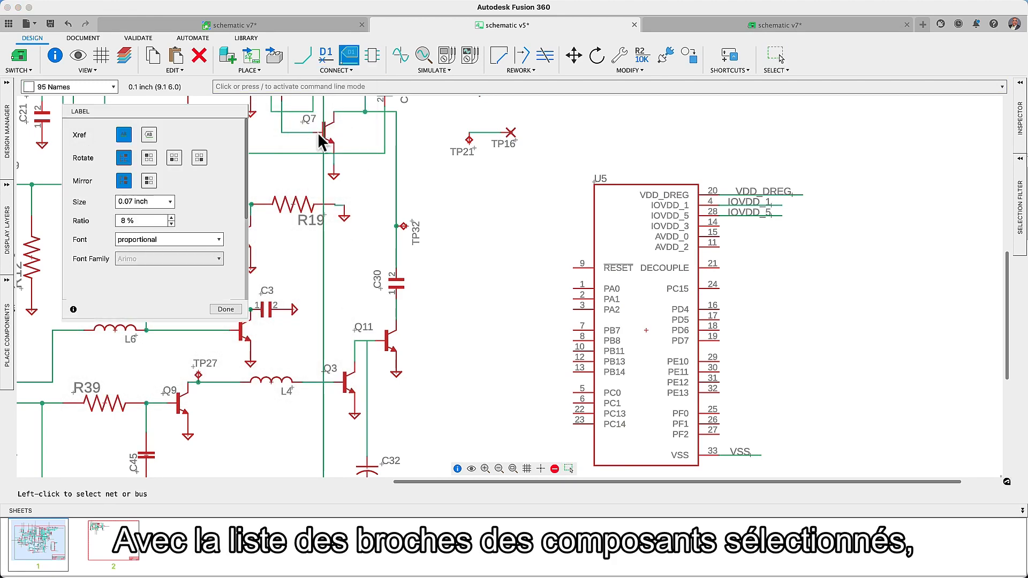
{"action": "left_click", "coordinate": [149, 135]}
{"action": "left_click", "coordinate": [226, 309]}
- Break out pins PD4, PD6, PE10 and PE12 of component U5
{"action": "scroll", "coordinate": [279, 241], "scroll_direction": "up", "scroll_amount": 2}
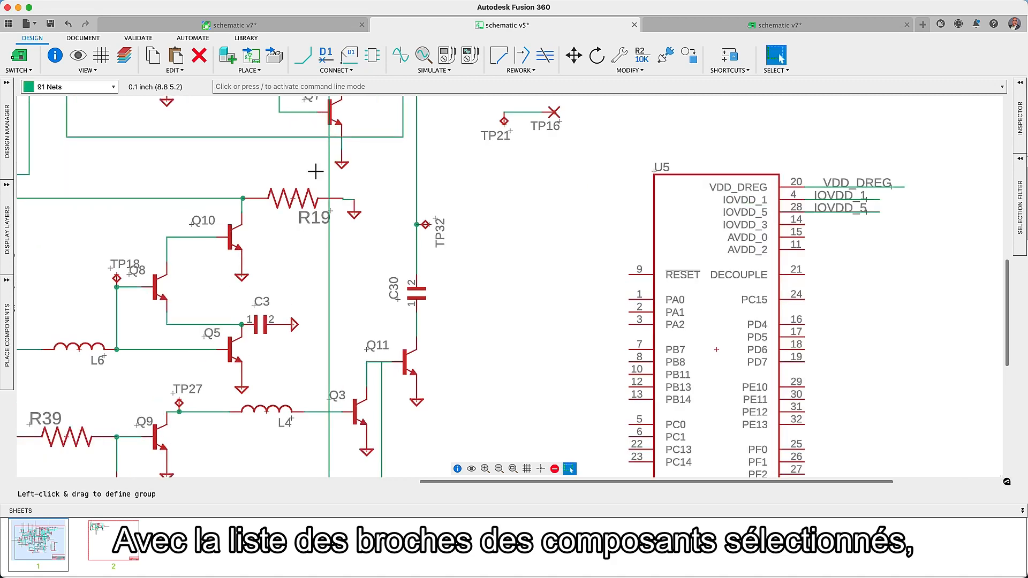
{"action": "left_click", "coordinate": [337, 70]}
{"action": "left_click", "coordinate": [327, 116]}
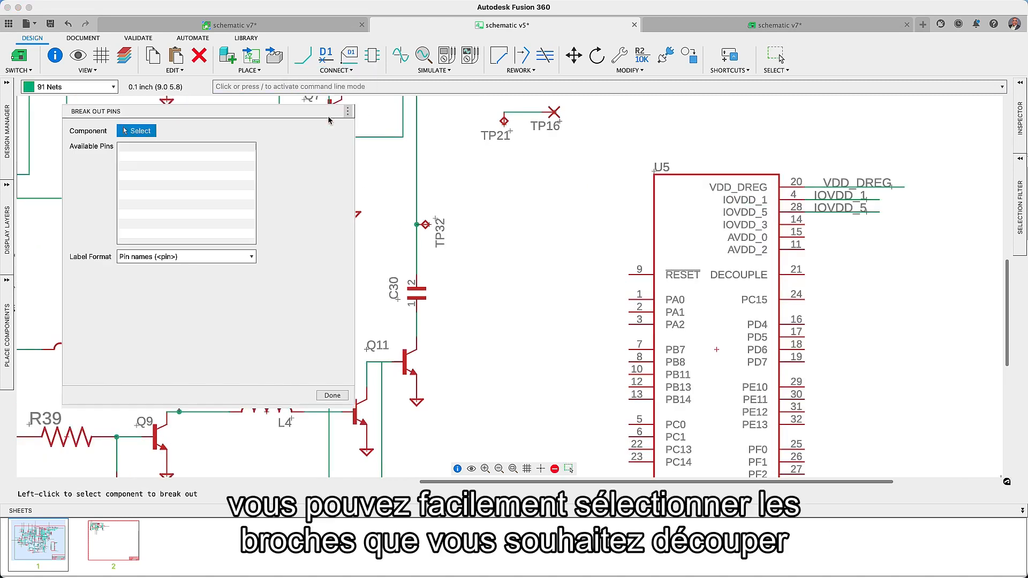
{"action": "left_click", "coordinate": [713, 352]}
{"action": "scroll", "coordinate": [568, 309], "scroll_direction": "up", "scroll_amount": 1}
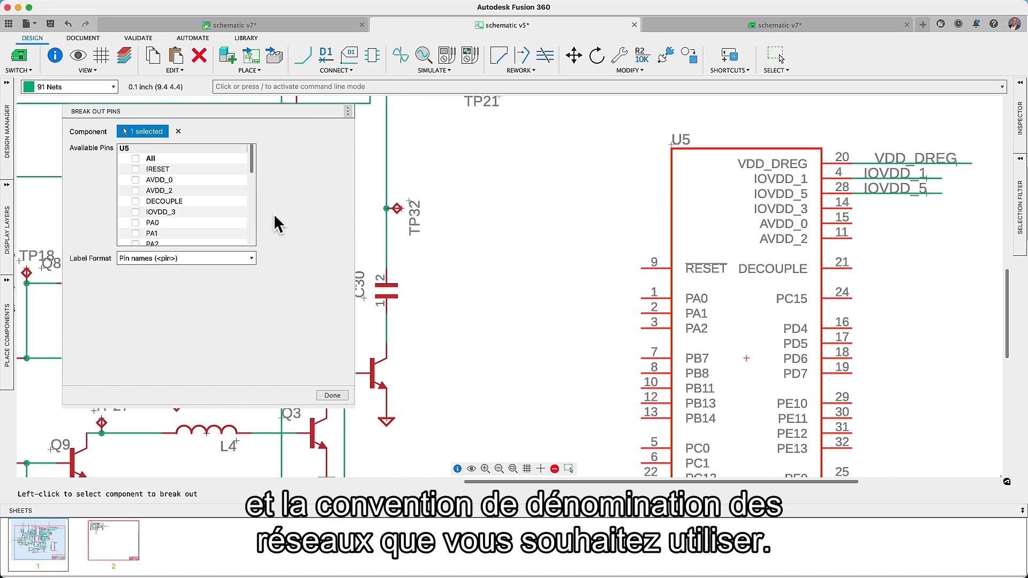
{"action": "left_click_drag", "start_coordinate": [252, 170], "coordinate": [243, 219]}
{"action": "left_click", "coordinate": [136, 179]}
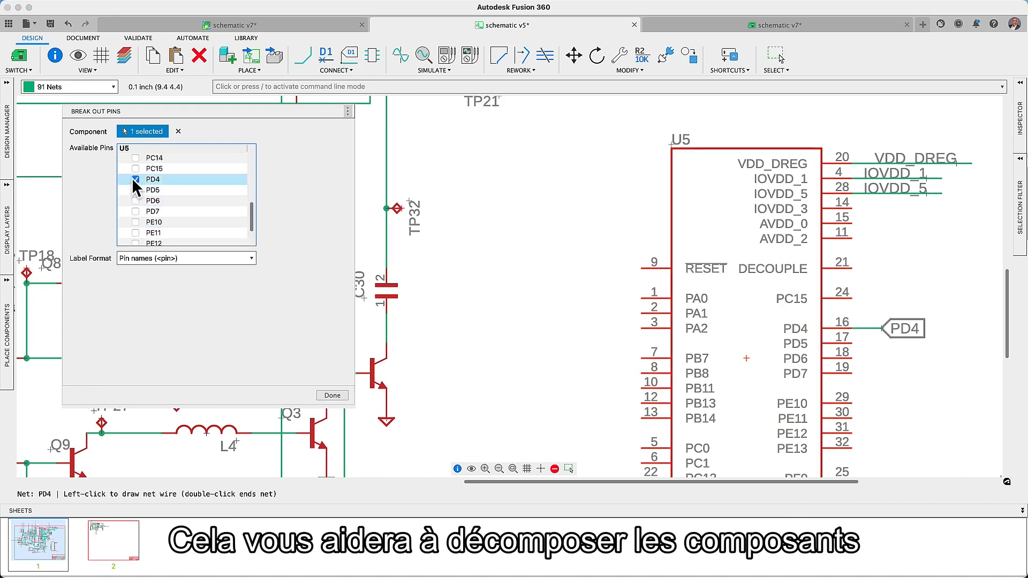
{"action": "left_click", "coordinate": [135, 201]}
{"action": "left_click", "coordinate": [135, 222]}
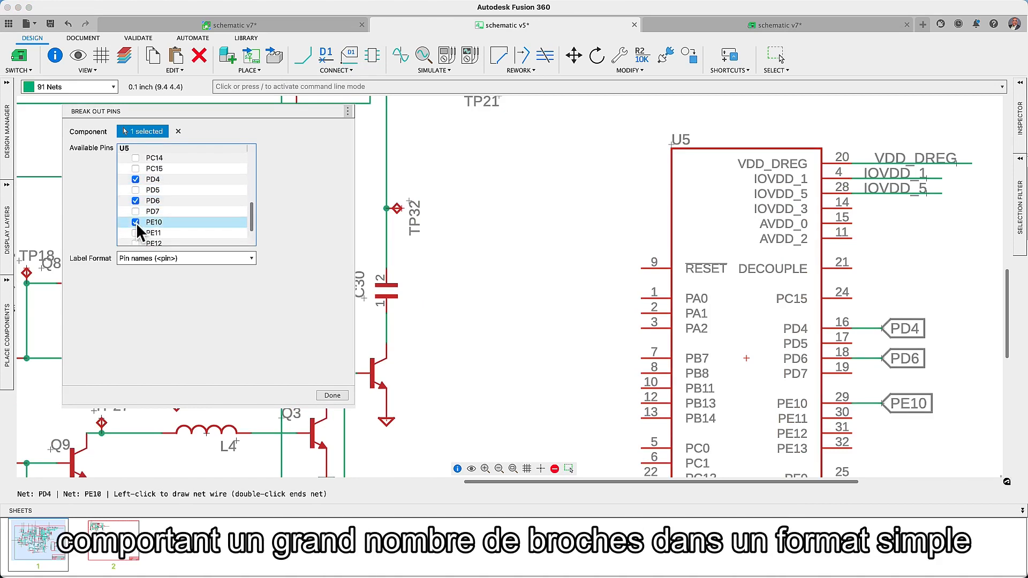
{"action": "left_click", "coordinate": [135, 241]}
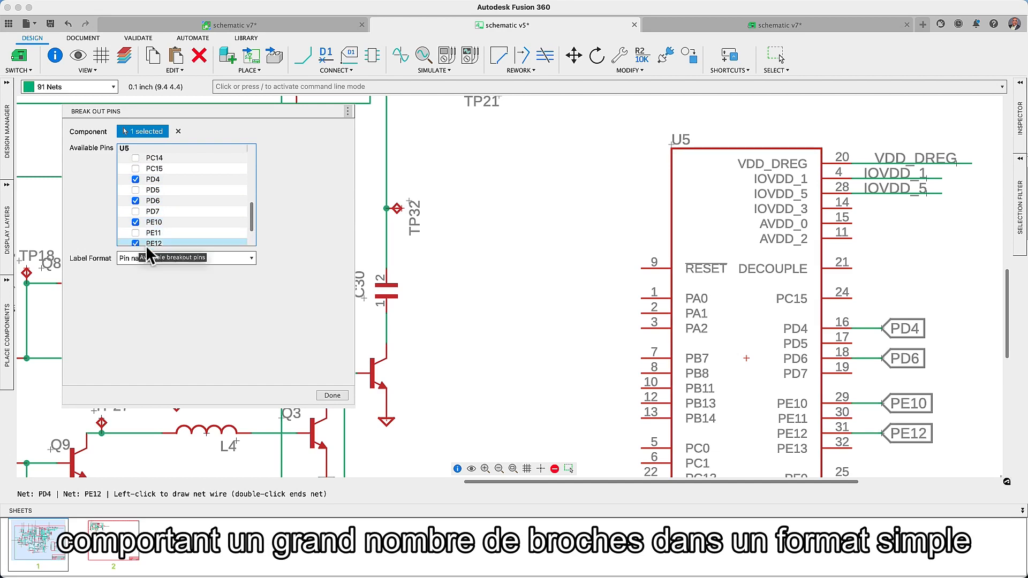
- Try the Unique label format on the broken-out pins, restore the Pin names format and finish the breakout
{"action": "left_click", "coordinate": [247, 255]}
{"action": "left_click", "coordinate": [237, 247]}
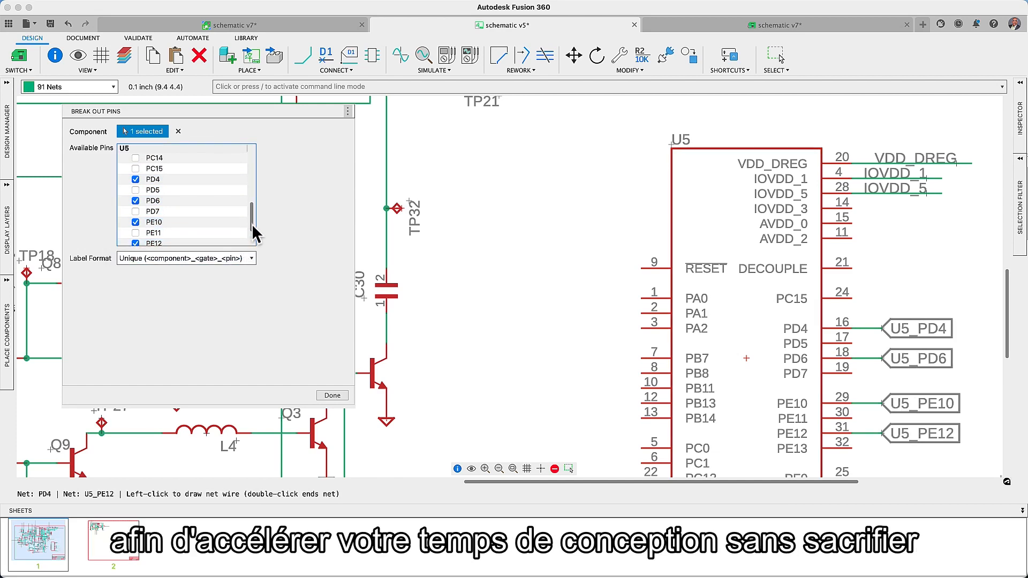
{"action": "left_click", "coordinate": [250, 258]}
{"action": "left_click", "coordinate": [234, 275]}
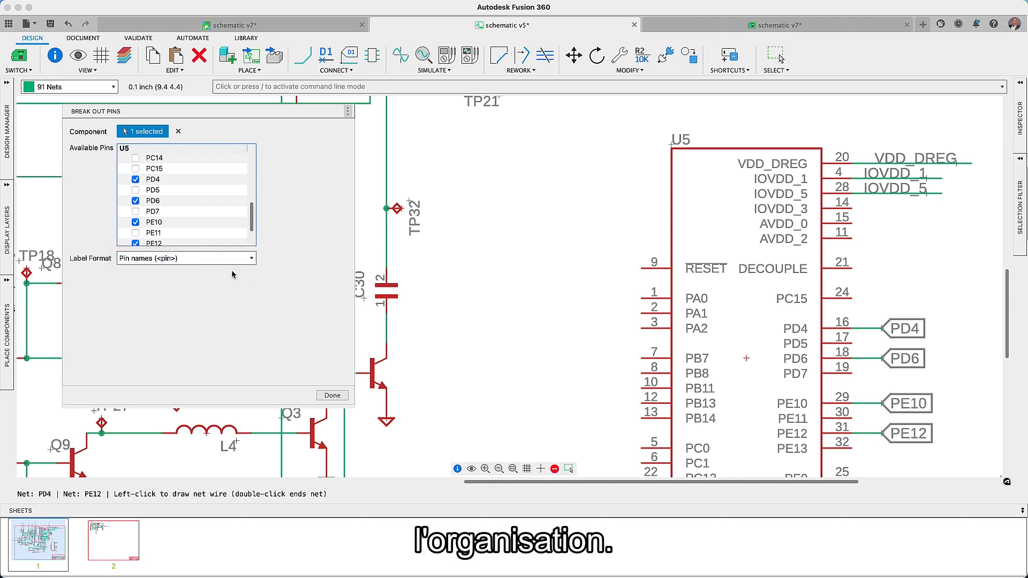
{"action": "left_click", "coordinate": [332, 396]}
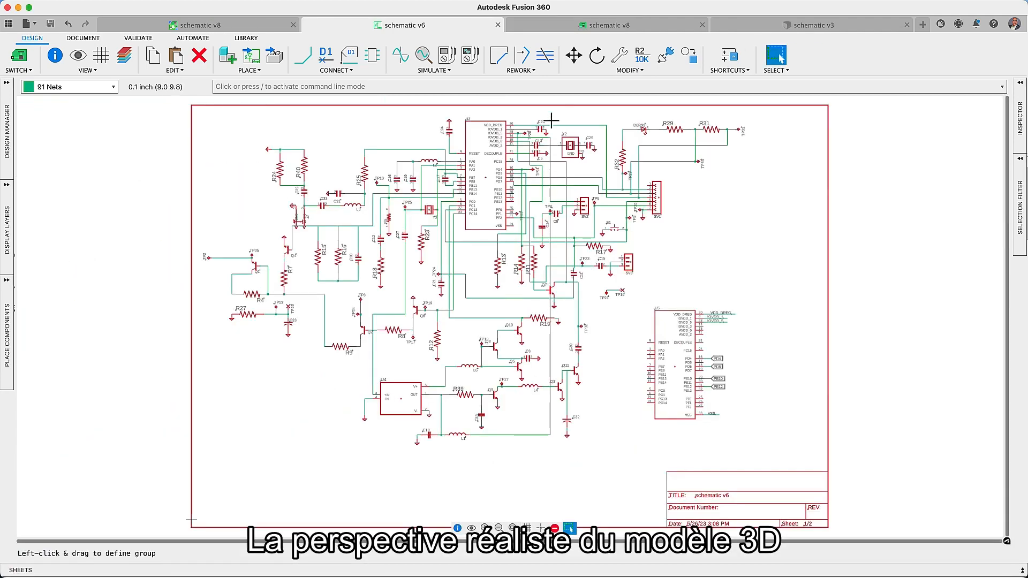
- Push the schematic v8 board to a 3D PCB with the Recommended preset and view the model from the front
{"action": "left_click", "coordinate": [555, 27]}
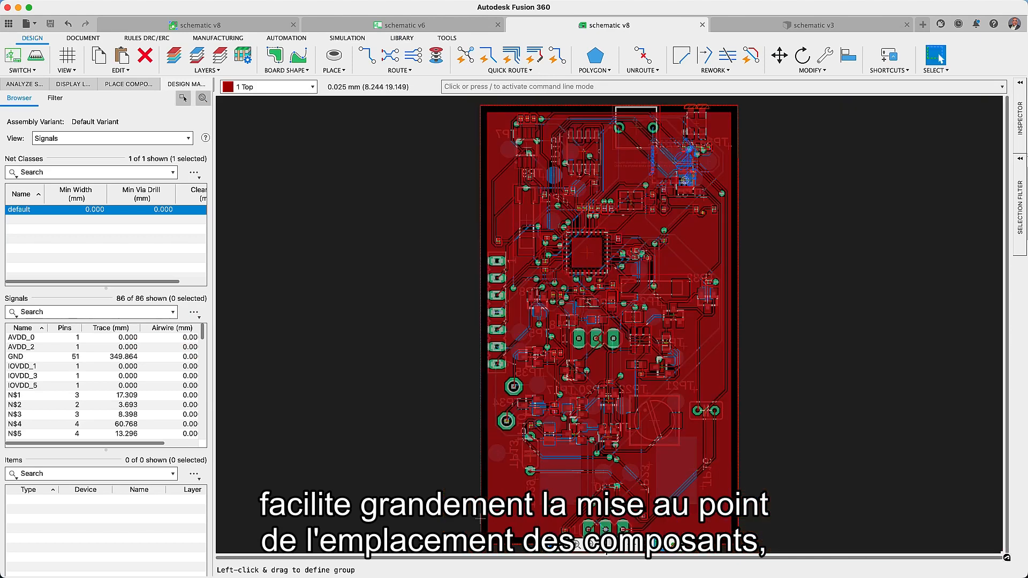
{"action": "left_click", "coordinate": [35, 60]}
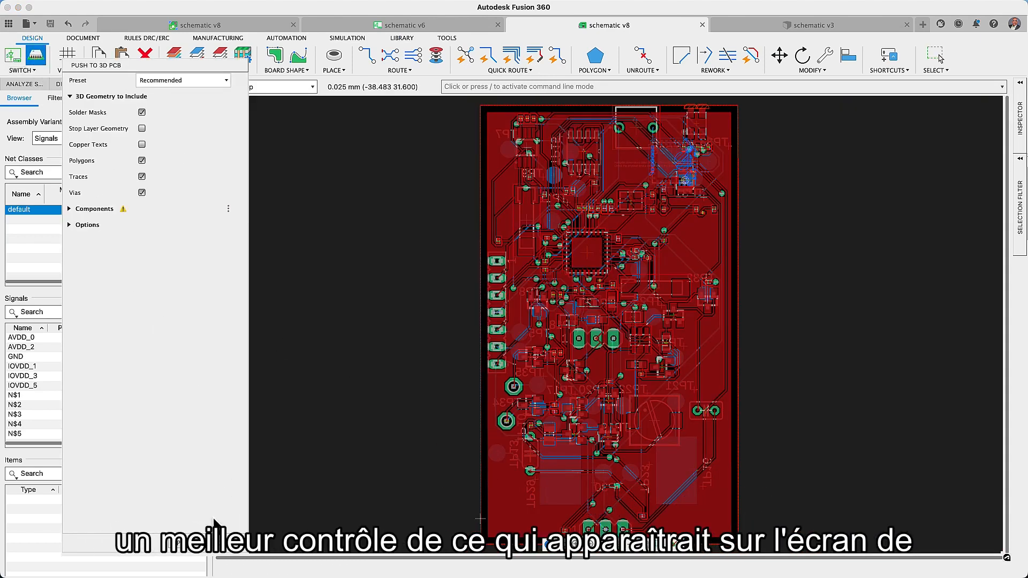
{"action": "left_click", "coordinate": [198, 560]}
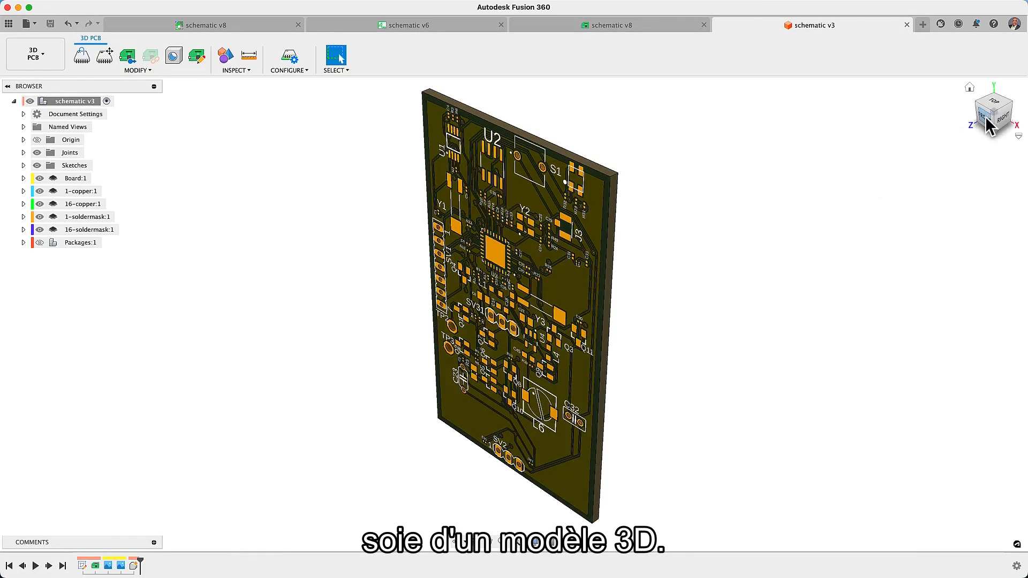
{"action": "left_click", "coordinate": [984, 118]}
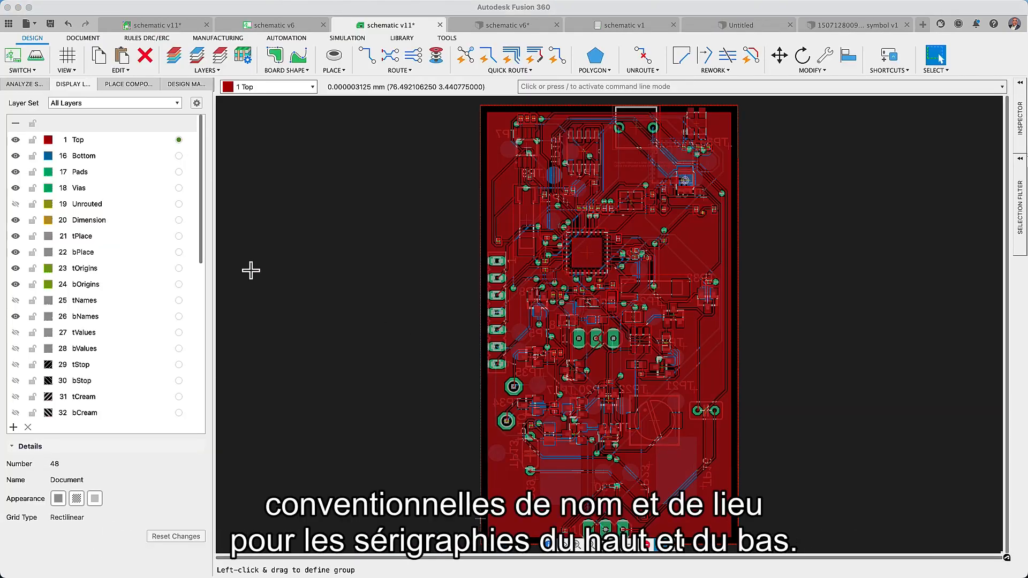
- Show layer 48 Document on the schematic v11 board and make it the active layer
{"action": "left_click_drag", "start_coordinate": [201, 246], "coordinate": [194, 404]}
{"action": "left_click", "coordinate": [15, 364]}
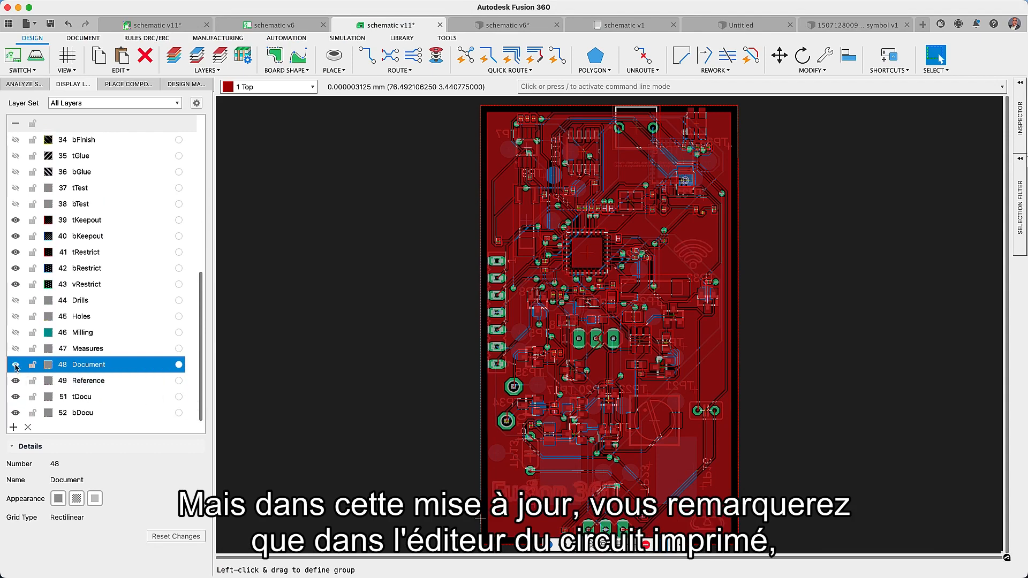
{"action": "left_click", "coordinate": [179, 366]}
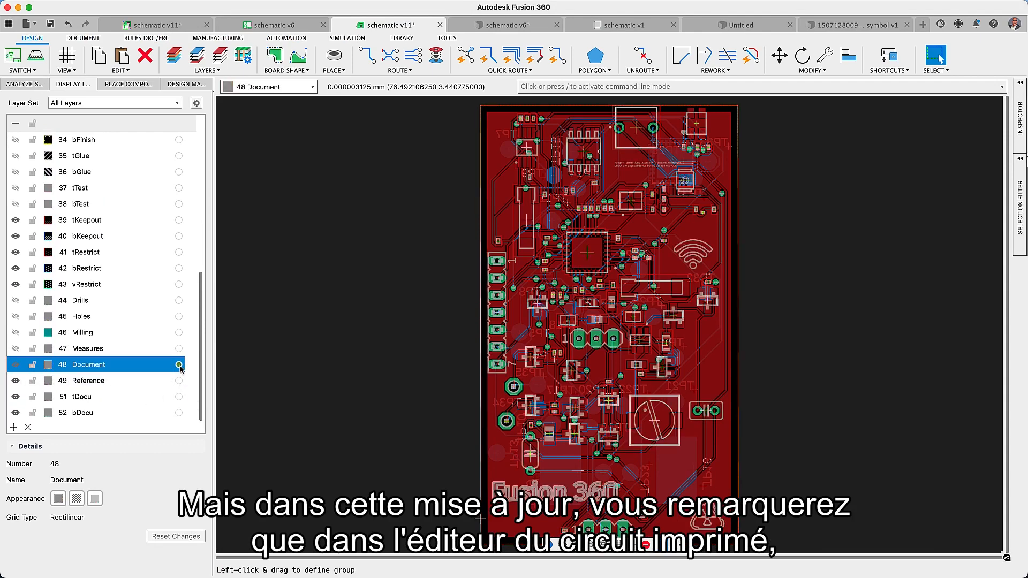
- Add layer 48 Document to the editable Top Silkscreen layer set
{"action": "left_click", "coordinate": [196, 104]}
{"action": "left_click", "coordinate": [329, 336]}
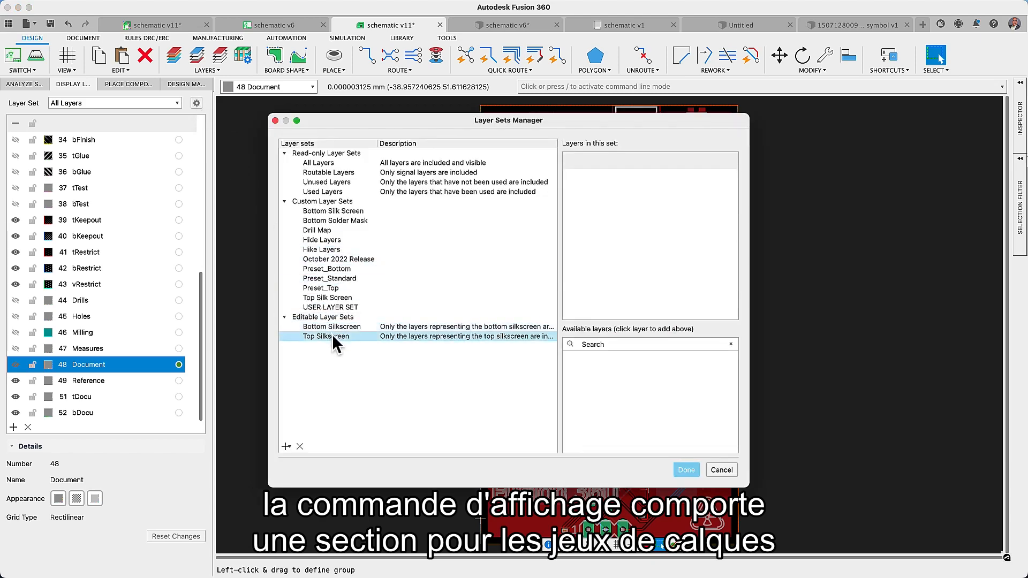
{"action": "left_click_drag", "start_coordinate": [733, 359], "coordinate": [734, 427]}
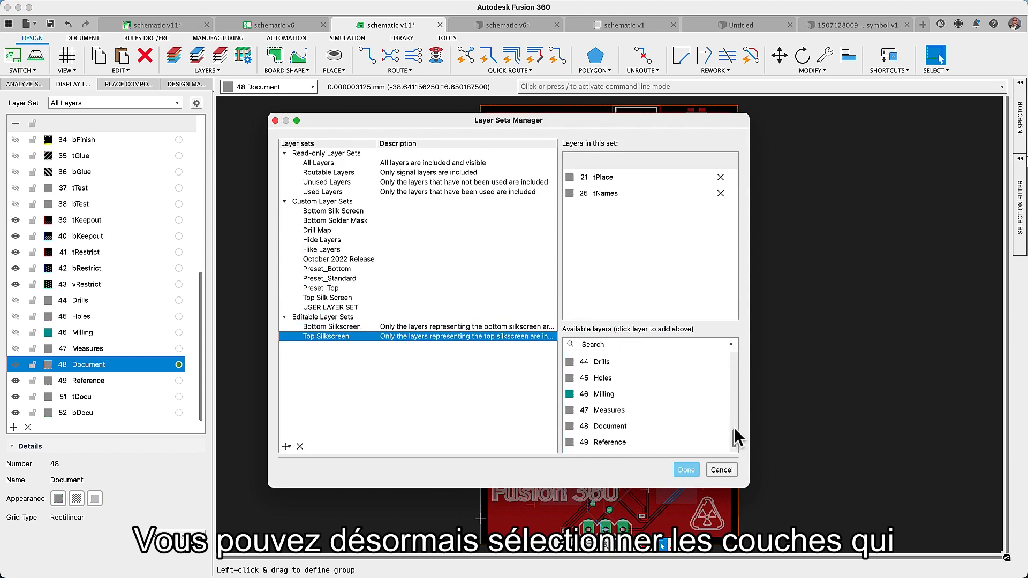
{"action": "left_click", "coordinate": [676, 423]}
{"action": "left_click", "coordinate": [686, 469]}
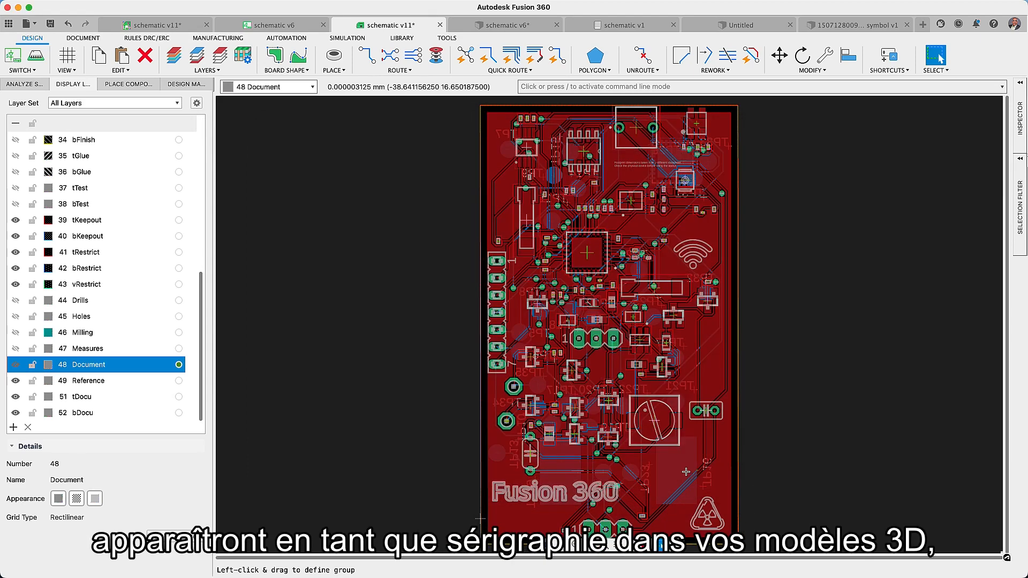
- Push the schematic v11 board to a 3D PCB with the Recommended preset and view its front face
{"action": "left_click", "coordinate": [34, 59]}
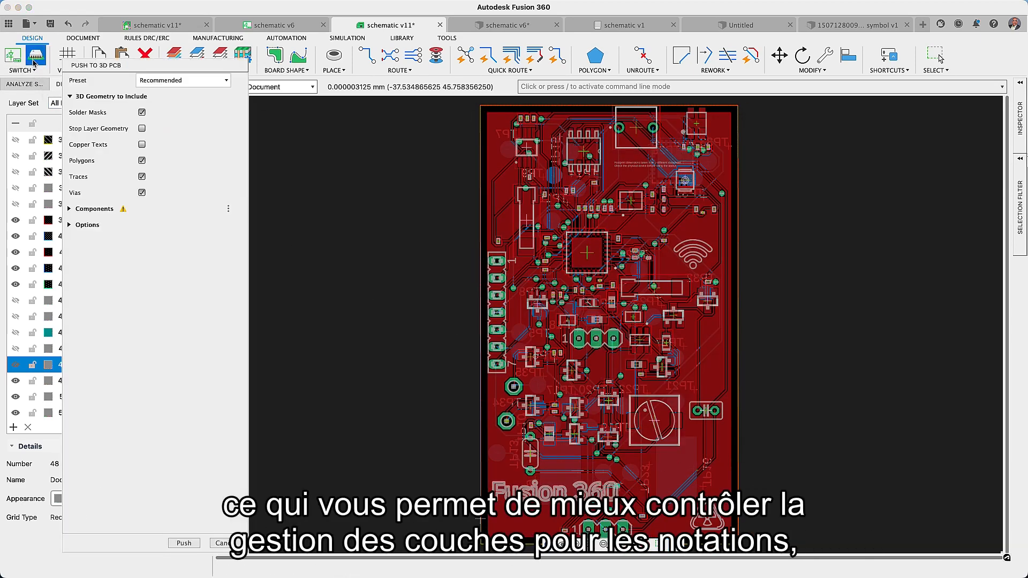
{"action": "left_click", "coordinate": [170, 543]}
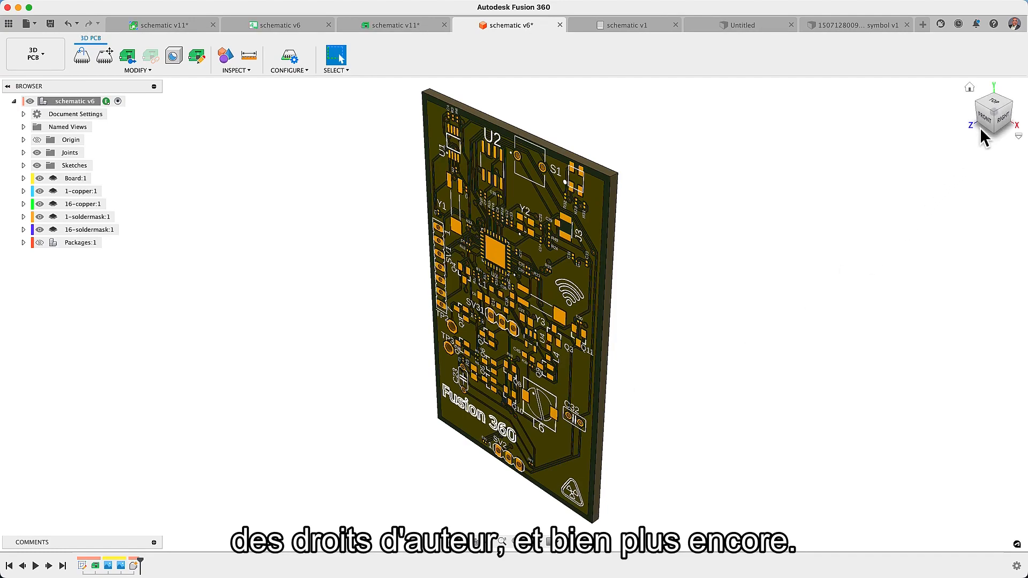
{"action": "left_click", "coordinate": [988, 124]}
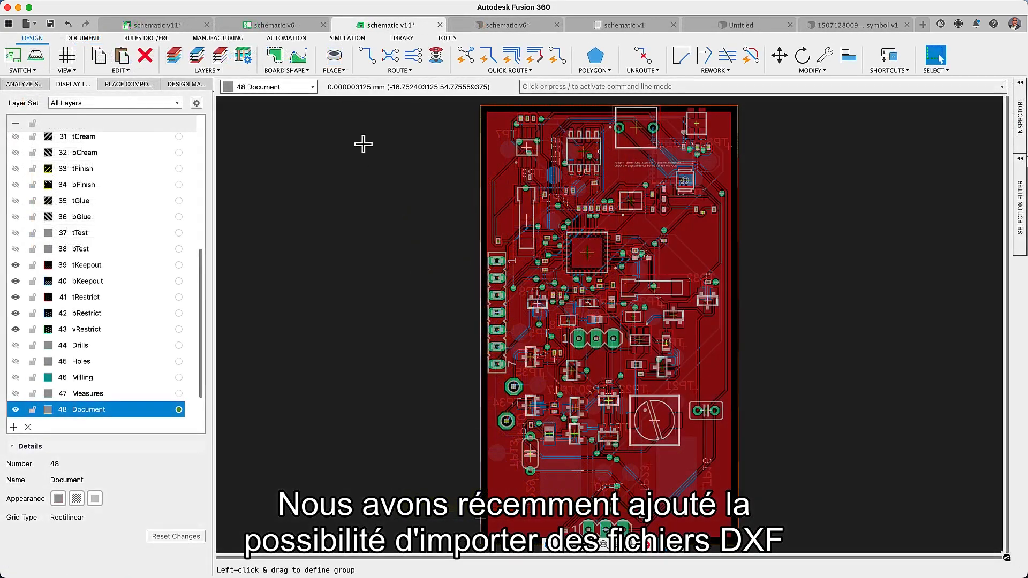
- Start a DXF/DWG insert on the board and load Wifi-Symbol.dxf from the computer's Symbols folder
{"action": "left_click", "coordinate": [336, 66]}
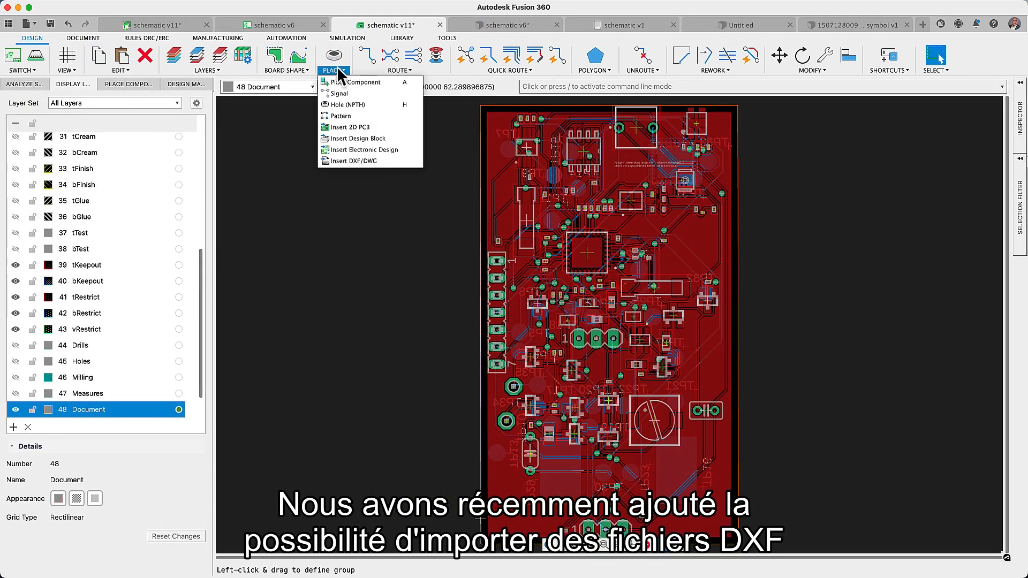
{"action": "left_click", "coordinate": [345, 159]}
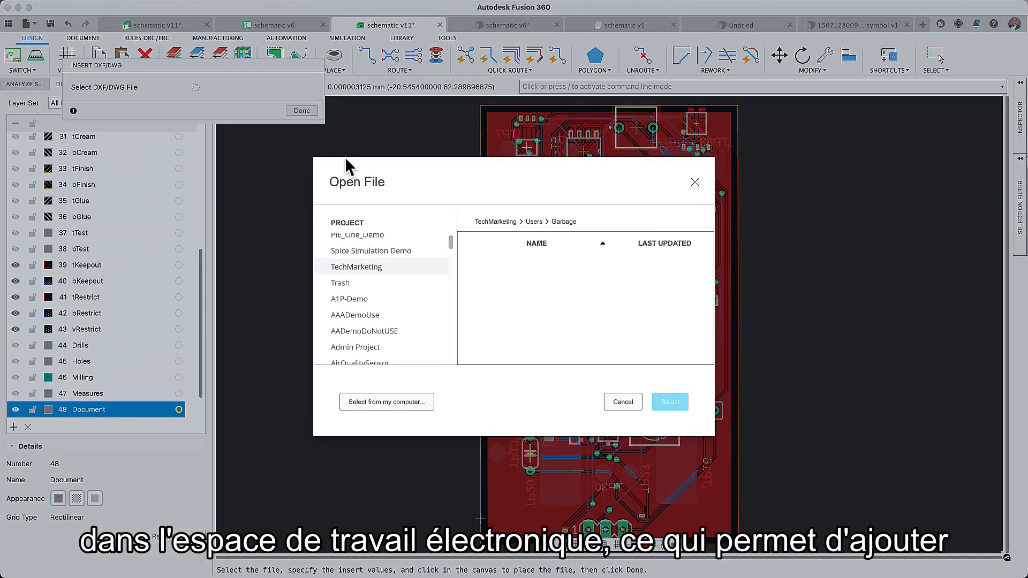
{"action": "left_click", "coordinate": [397, 407]}
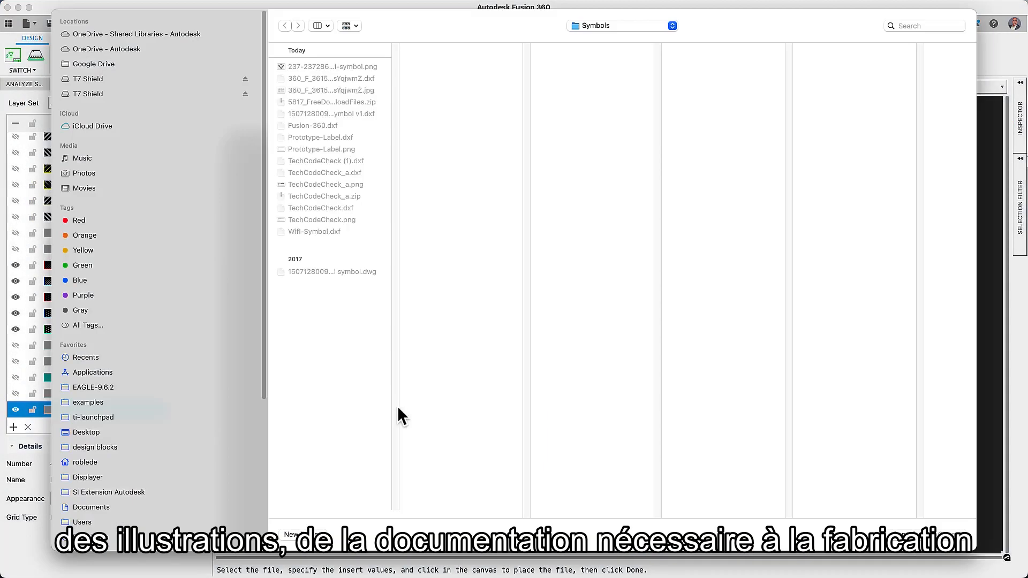
{"action": "left_click", "coordinate": [329, 231]}
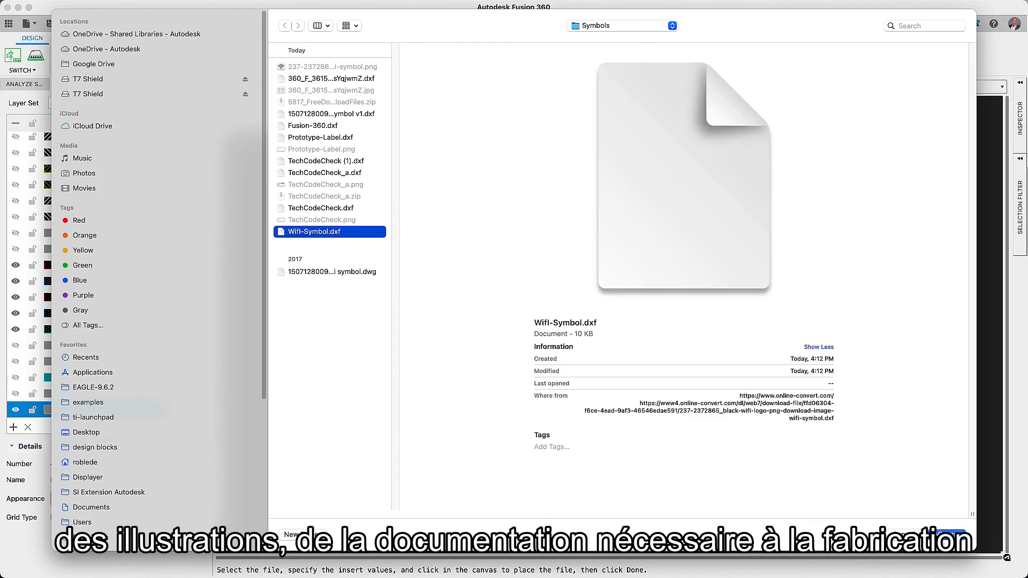
{"action": "left_click", "coordinate": [946, 536]}
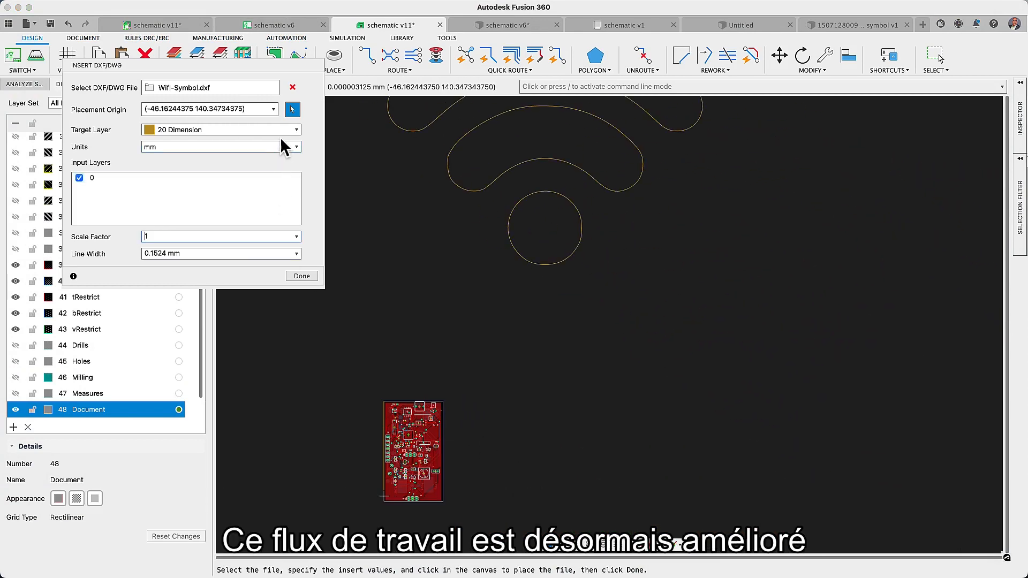
- Set the Wi-Fi symbol's target layer to 48 Document and its units to mil
{"action": "left_click", "coordinate": [295, 130]}
{"action": "left_click", "coordinate": [196, 460]}
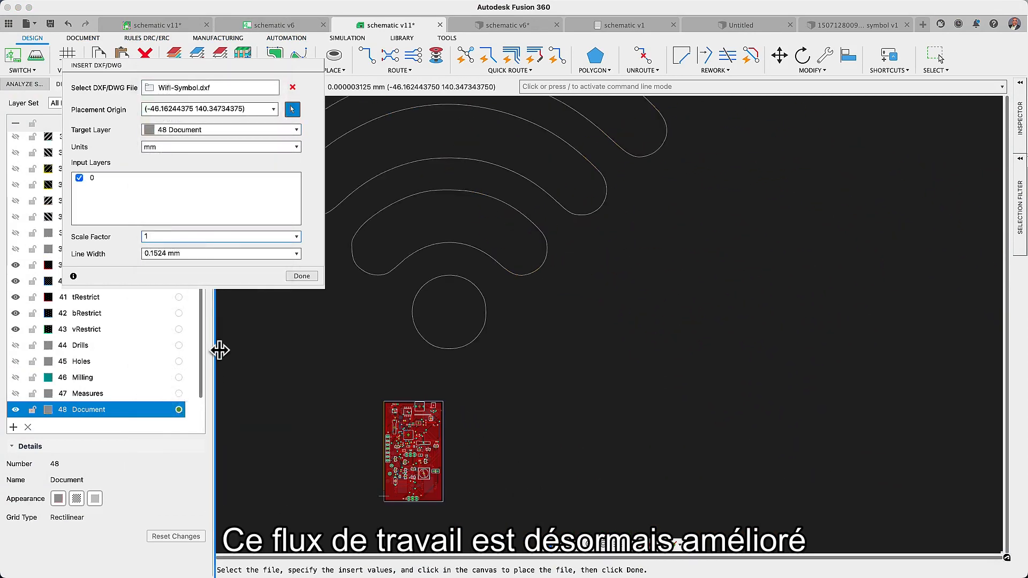
{"action": "left_click", "coordinate": [296, 146]}
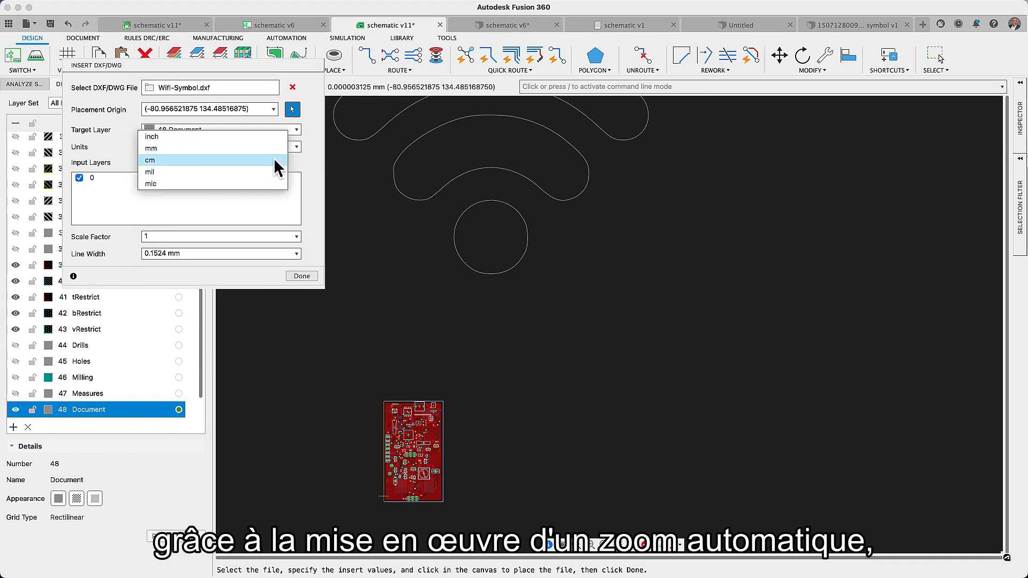
{"action": "left_click", "coordinate": [250, 174]}
- Place the Wi-Fi symbol near the board's right edge at about (27.8, 38.0) and finish the insert
{"action": "scroll", "coordinate": [388, 446], "scroll_direction": "up", "scroll_amount": 5}
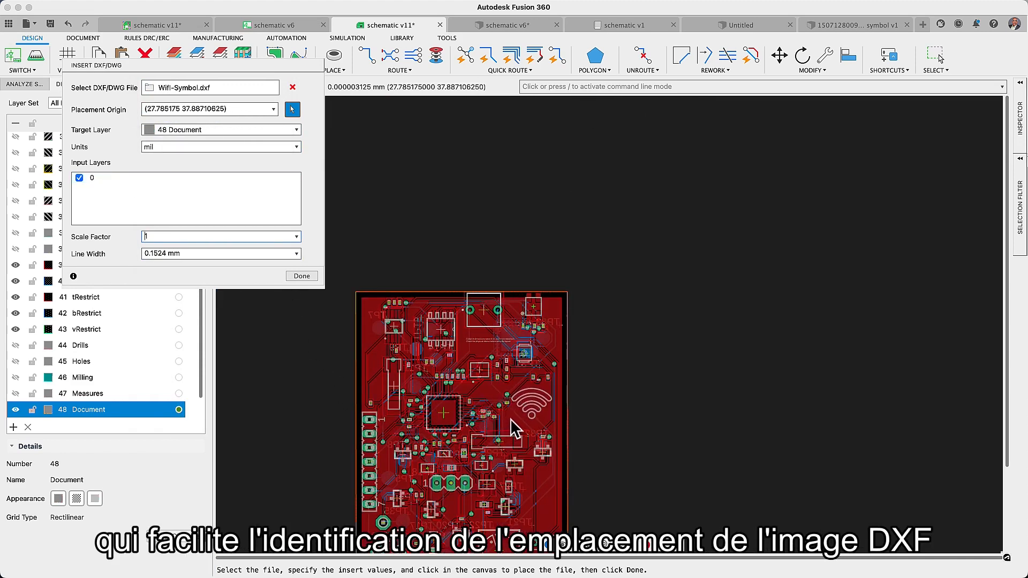
{"action": "left_click", "coordinate": [511, 415]}
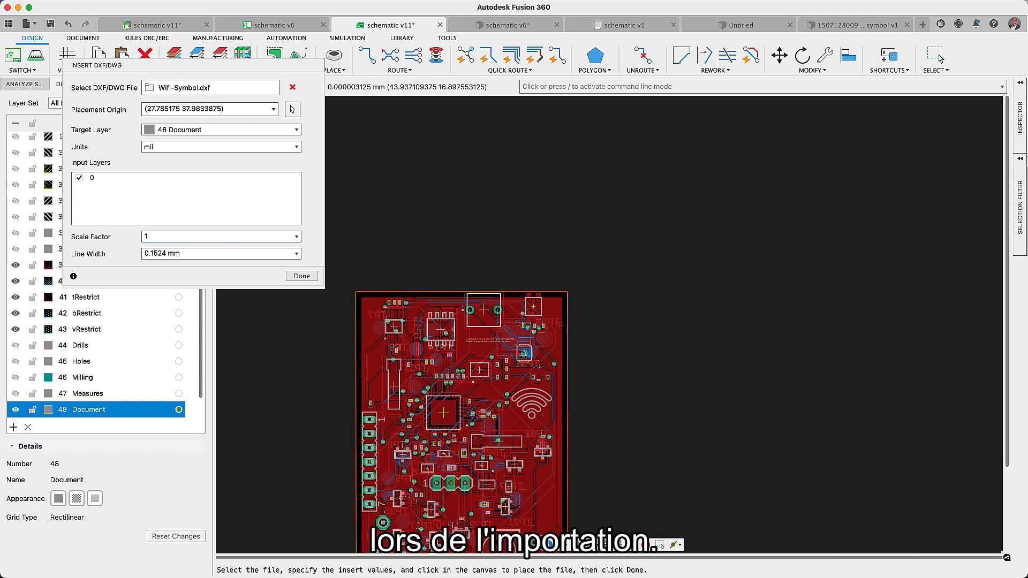
{"action": "scroll", "coordinate": [416, 393], "scroll_direction": "up", "scroll_amount": 2}
{"action": "left_click", "coordinate": [302, 276]}
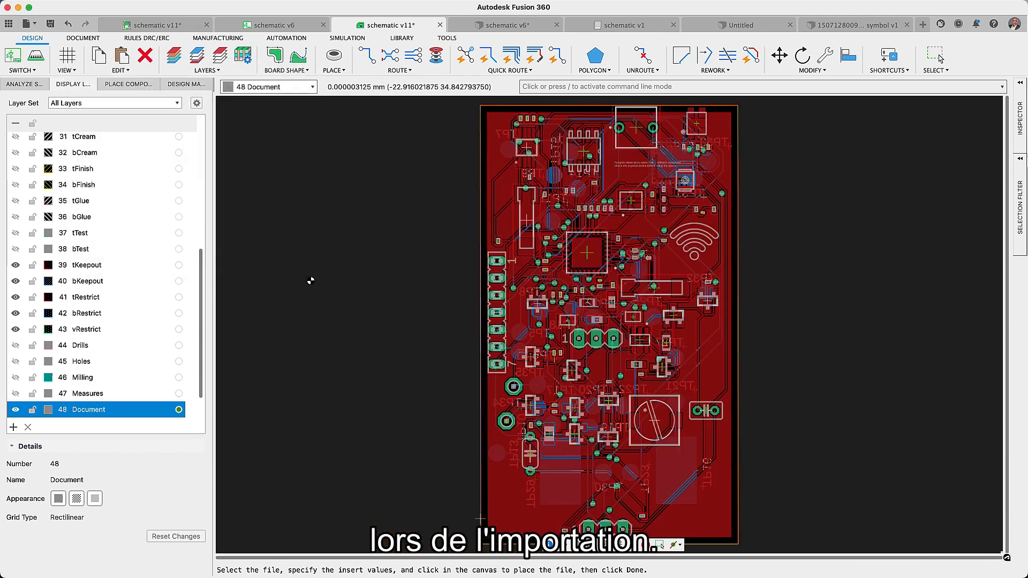
- Open the CAM Processor for the board and display the ODB++ output options
{"action": "left_click", "coordinate": [217, 38]}
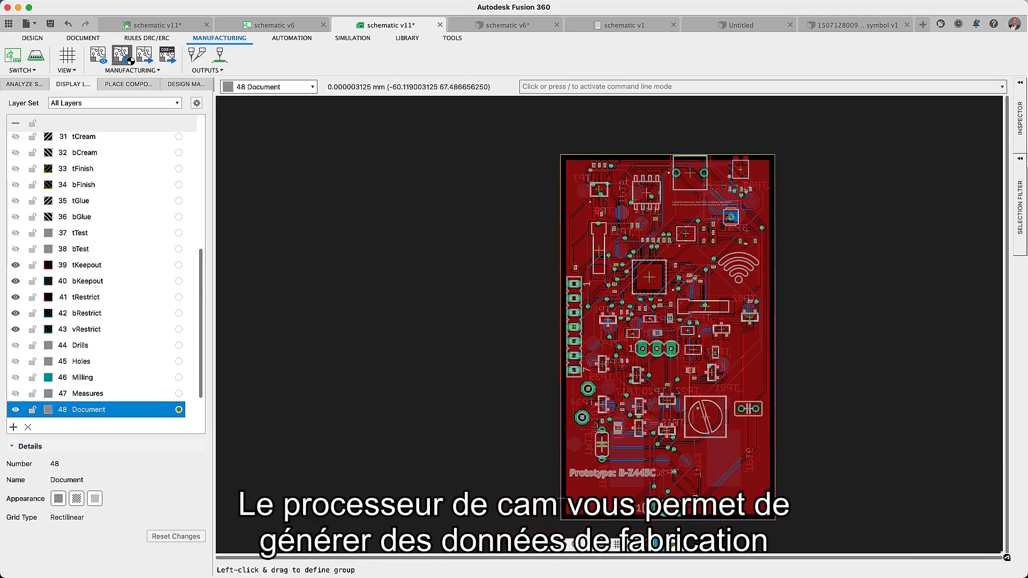
{"action": "left_click", "coordinate": [129, 60]}
{"action": "scroll", "coordinate": [371, 256], "scroll_direction": "up", "scroll_amount": 5}
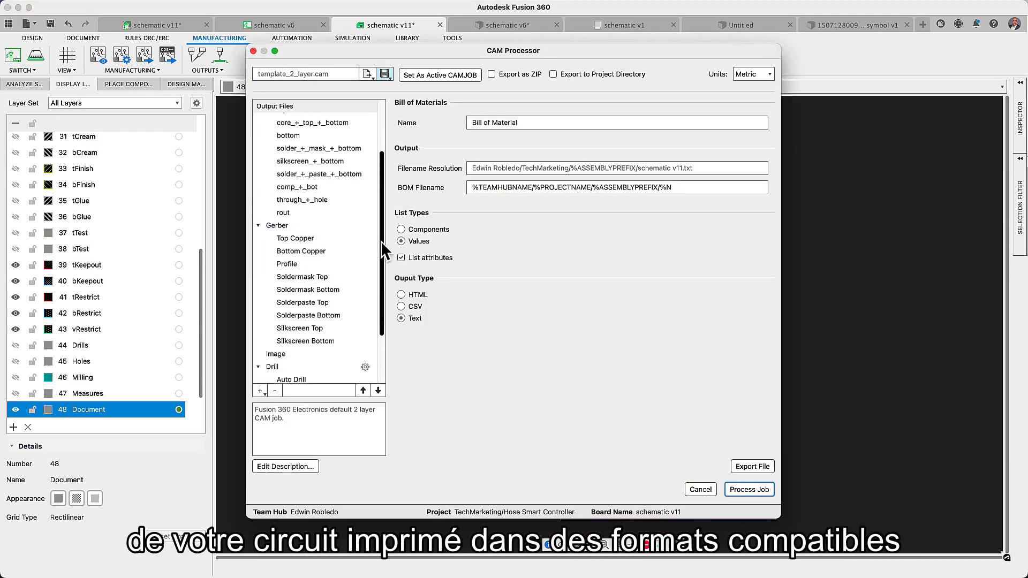
{"action": "left_click", "coordinate": [304, 120]}
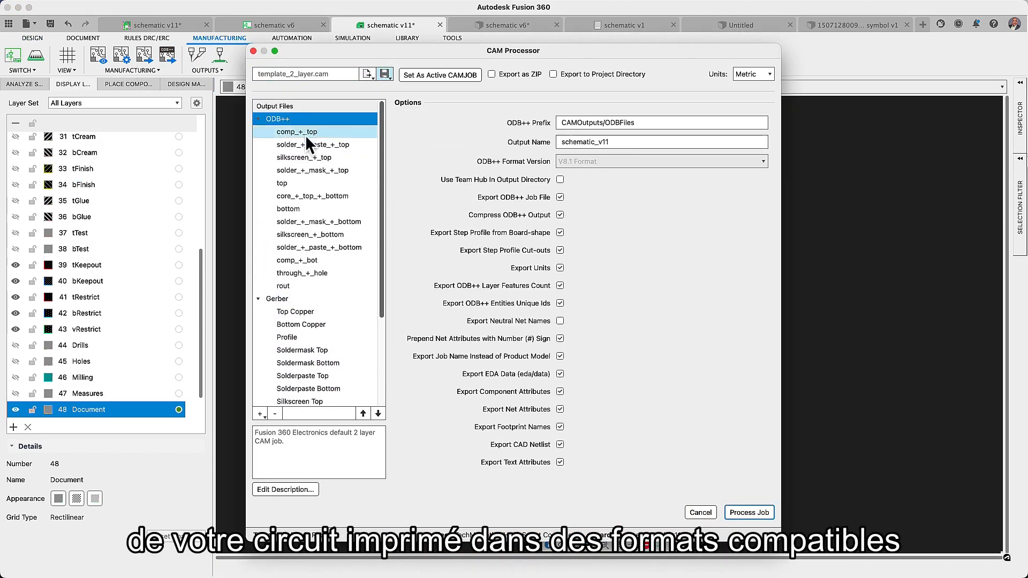
- Add layer 48 Document to the silkscreen_+_top layer of the ODB++ output
{"action": "left_click", "coordinate": [304, 157]}
{"action": "left_click", "coordinate": [406, 437]}
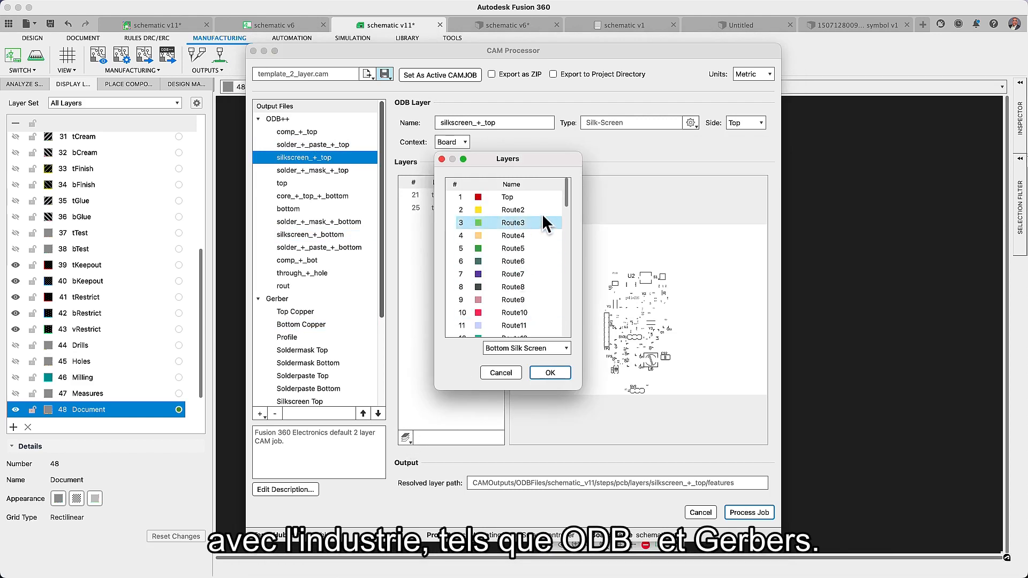
{"action": "left_click_drag", "start_coordinate": [565, 194], "coordinate": [564, 290]}
{"action": "left_click", "coordinate": [530, 304]}
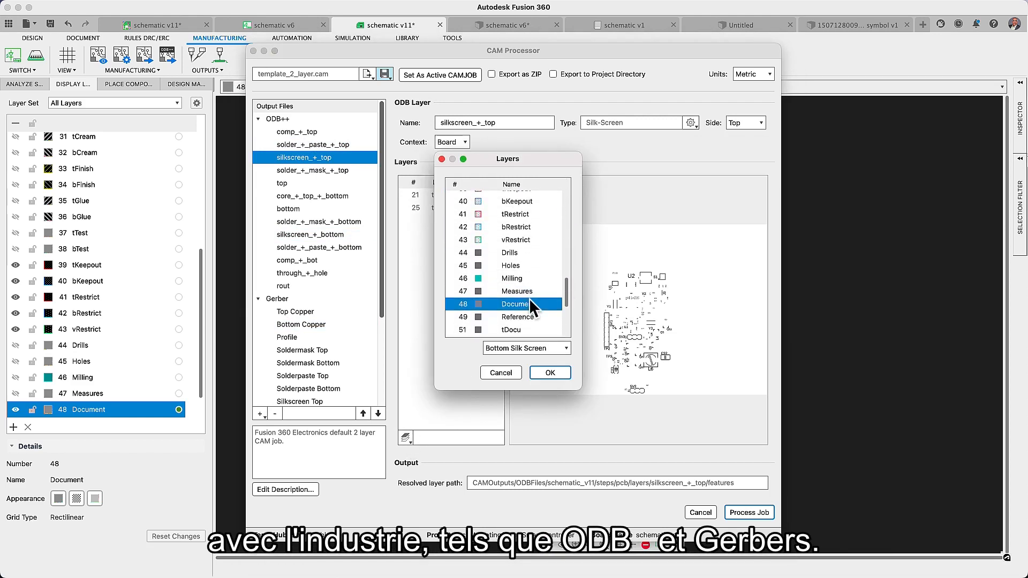
{"action": "left_click", "coordinate": [545, 372]}
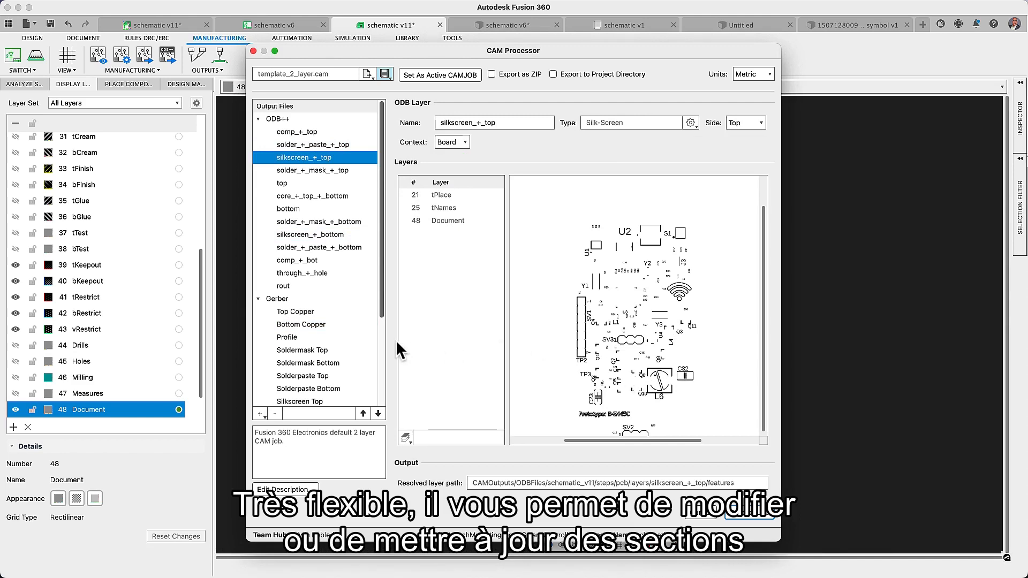
- Review the Top Copper and Bottom Copper Gerber outputs
{"action": "left_click", "coordinate": [310, 315]}
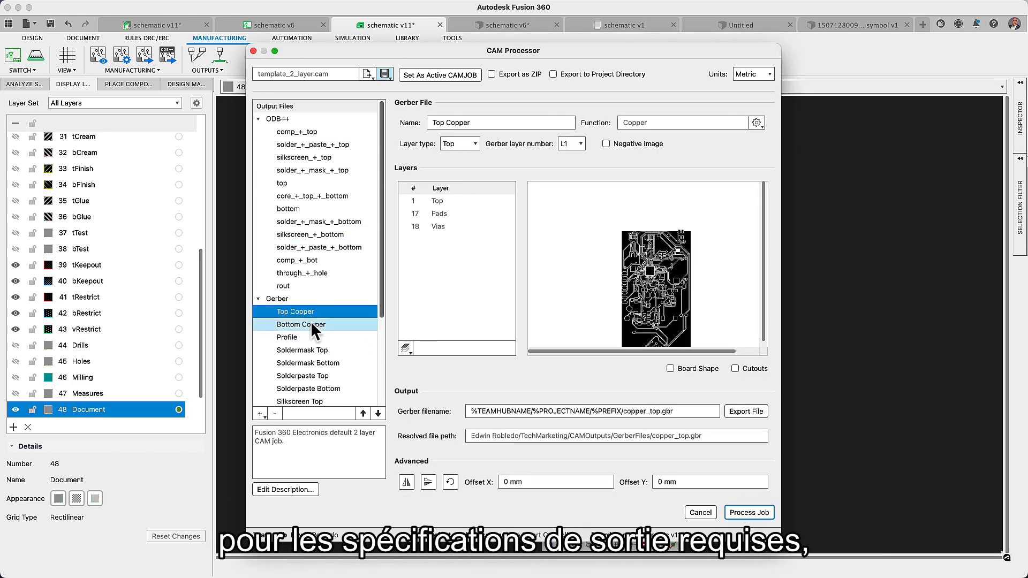
{"action": "left_click", "coordinate": [310, 324]}
- Add image outputs for the copper, profile, soldermask, solderpaste and silkscreen layers to the CAM job
{"action": "left_click_drag", "start_coordinate": [384, 287], "coordinate": [372, 387]}
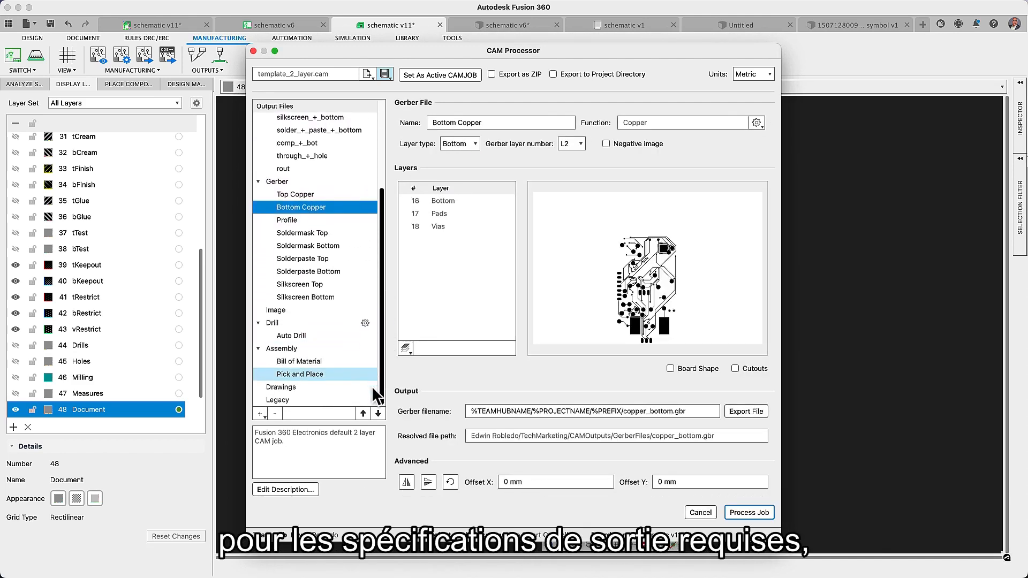
{"action": "right_click", "coordinate": [292, 310]}
{"action": "left_click", "coordinate": [311, 352]}
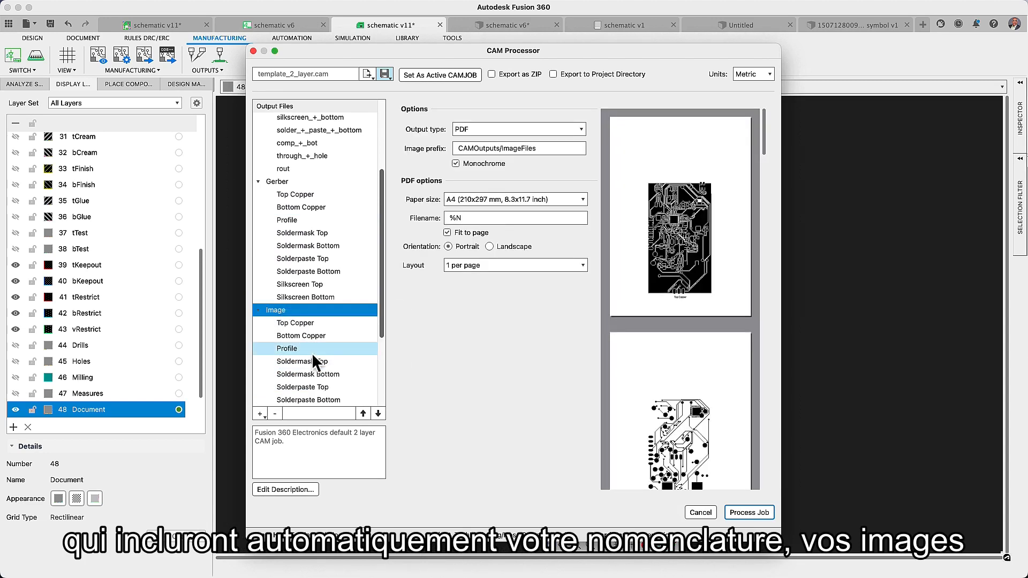
- Set the PDF image output to landscape with 6 images per page and process the CAM job
{"action": "left_click", "coordinate": [489, 246]}
{"action": "left_click", "coordinate": [581, 265]}
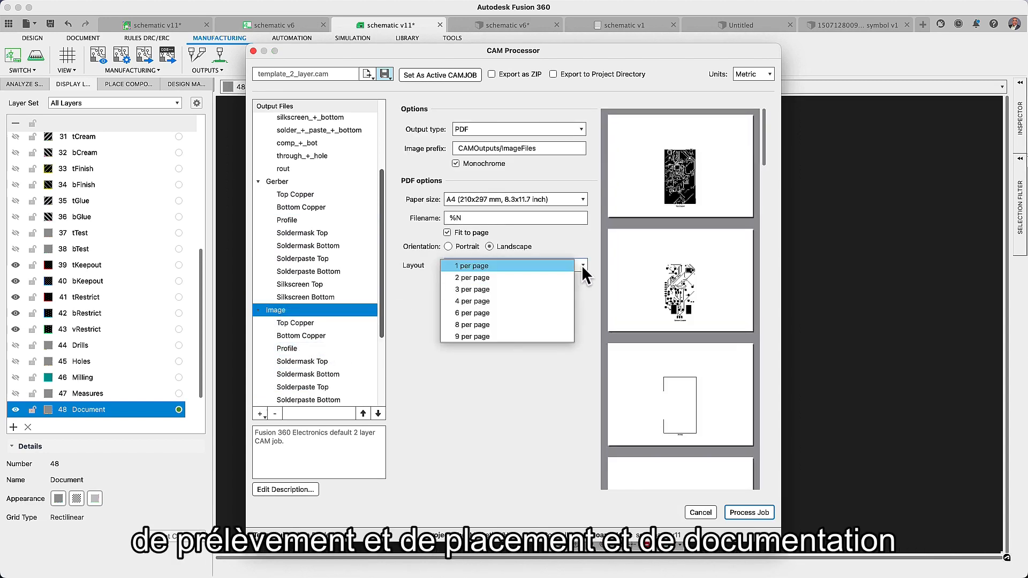
{"action": "left_click", "coordinate": [538, 279]}
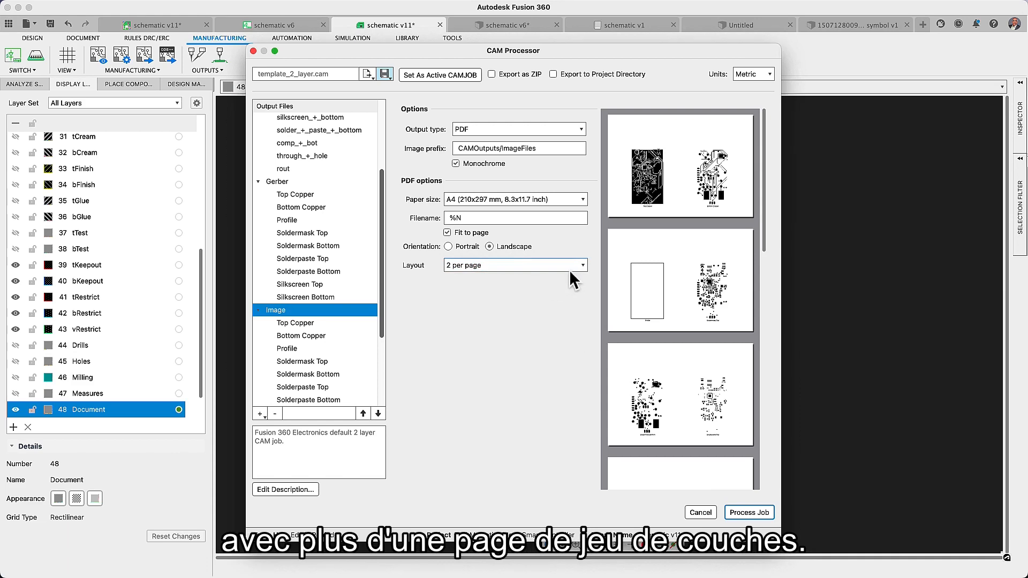
{"action": "left_click", "coordinate": [572, 269]}
{"action": "left_click", "coordinate": [559, 275]}
{"action": "left_click", "coordinate": [583, 266]}
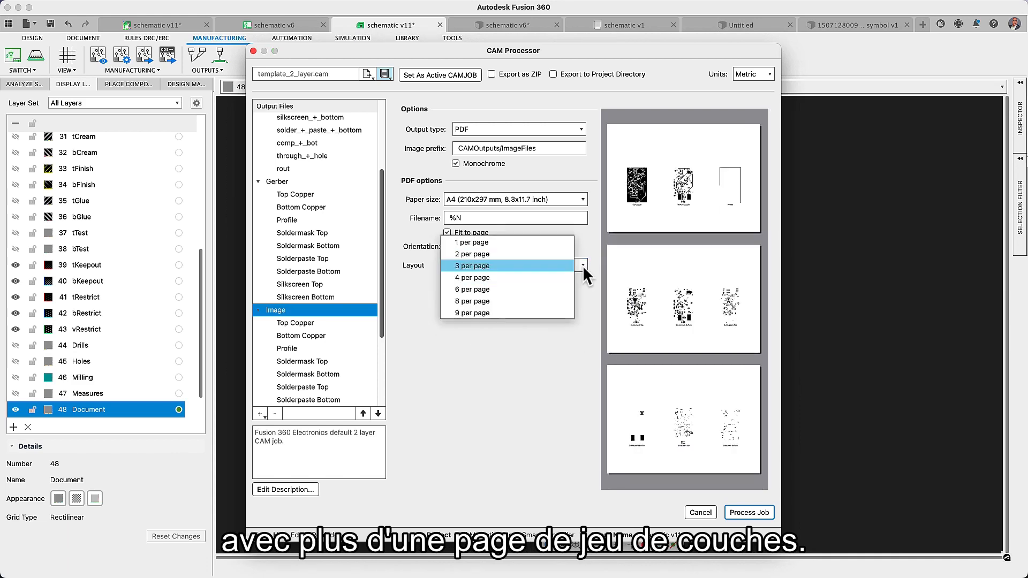
{"action": "left_click", "coordinate": [546, 288]}
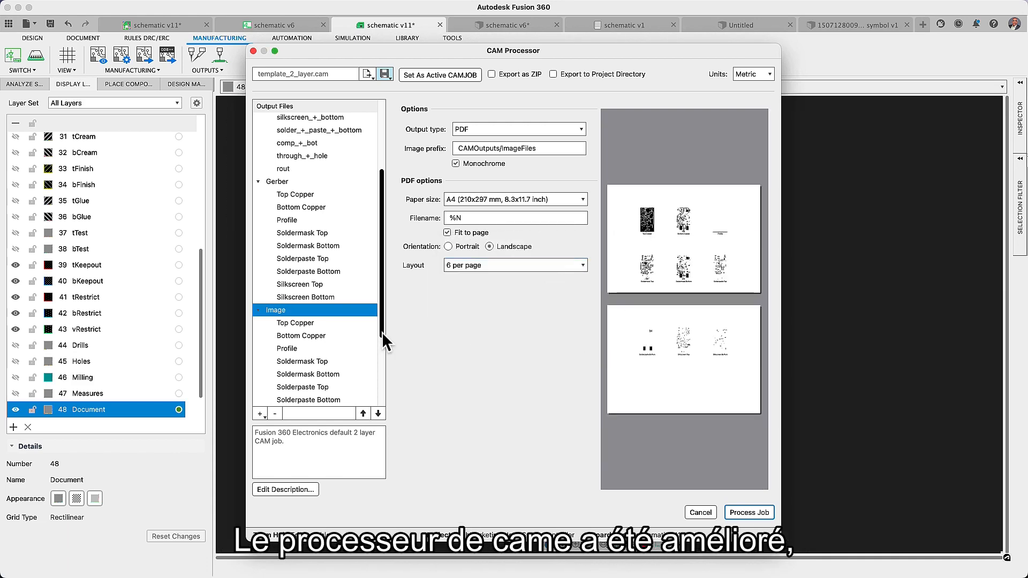
{"action": "left_click_drag", "start_coordinate": [380, 329], "coordinate": [382, 406]}
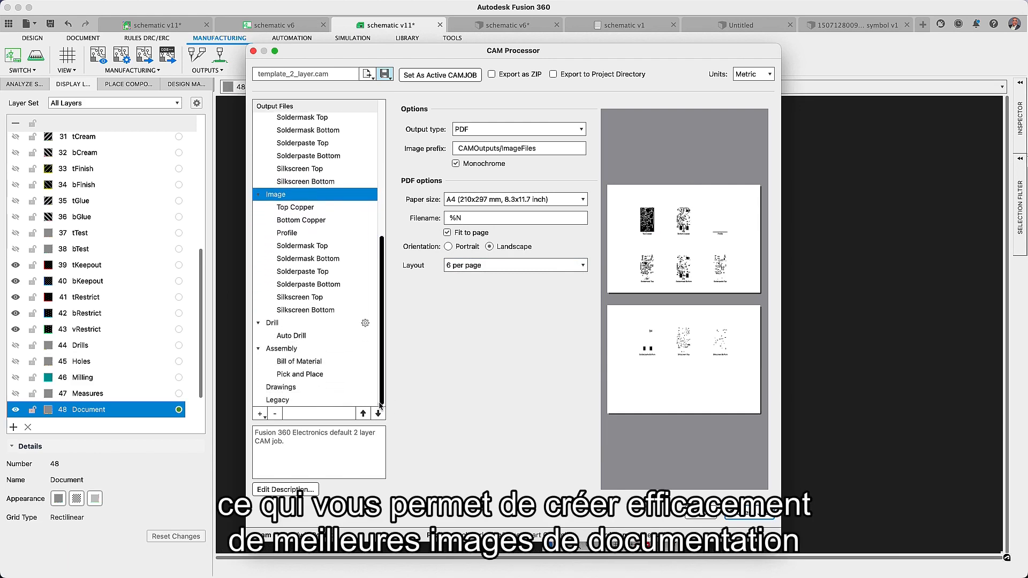
{"action": "left_click", "coordinate": [749, 513]}
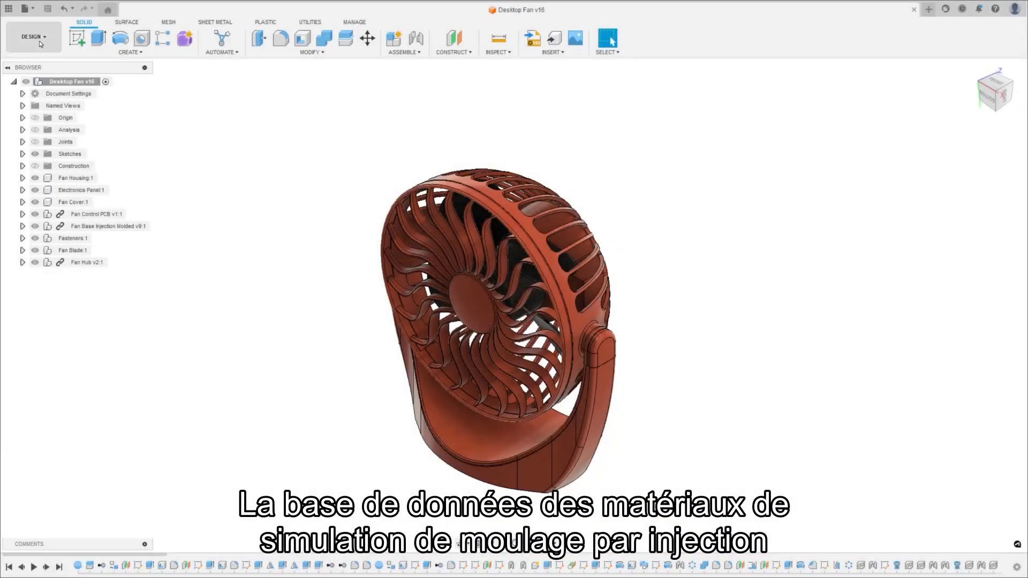
- Switch the Desktop Fan design to the Simulation workspace
{"action": "left_click", "coordinate": [42, 43]}
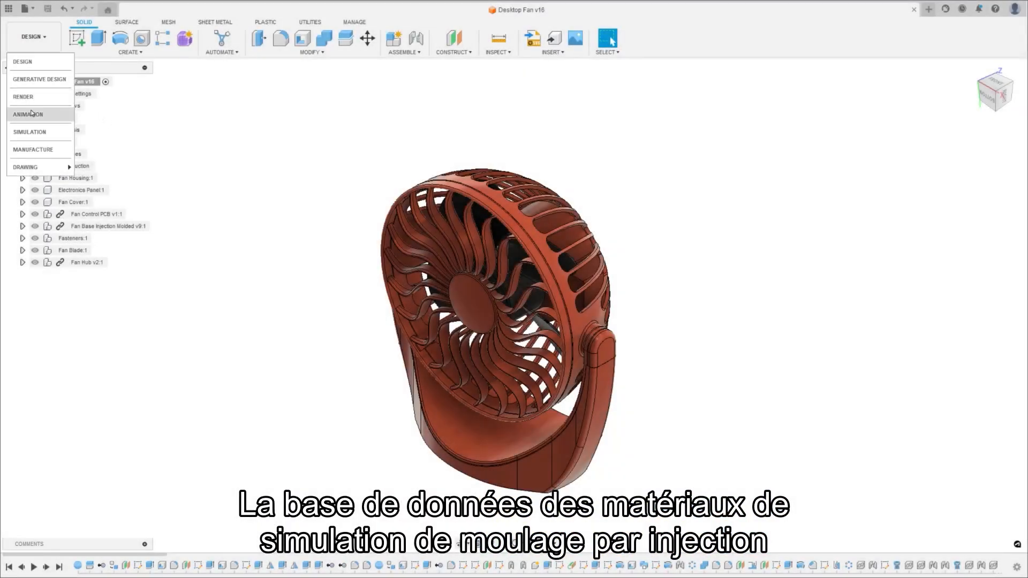
{"action": "left_click", "coordinate": [27, 131]}
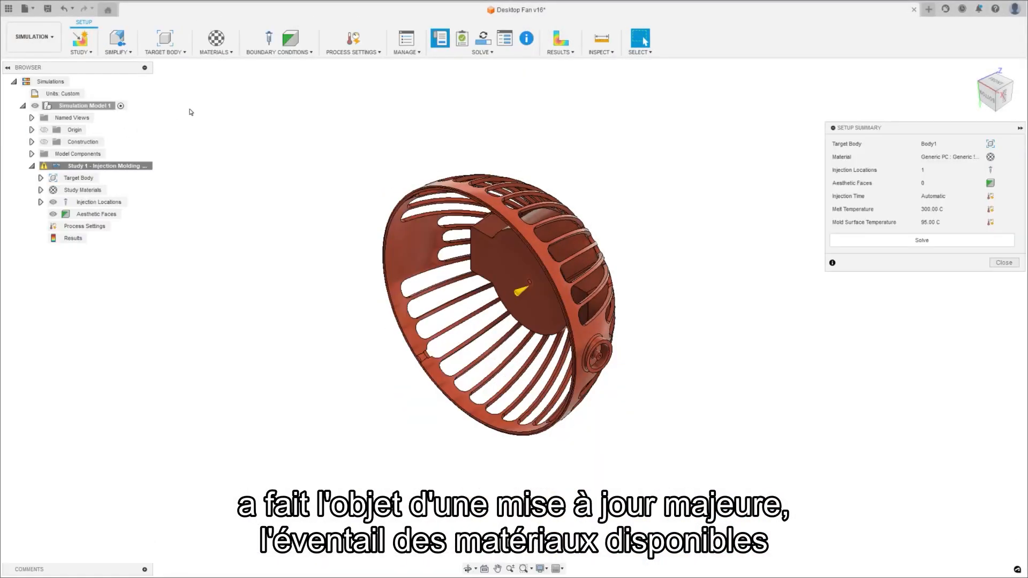
- Browse the injection molding study's material database and all its filter categories, leaving the study material as it is
{"action": "left_click", "coordinate": [217, 40]}
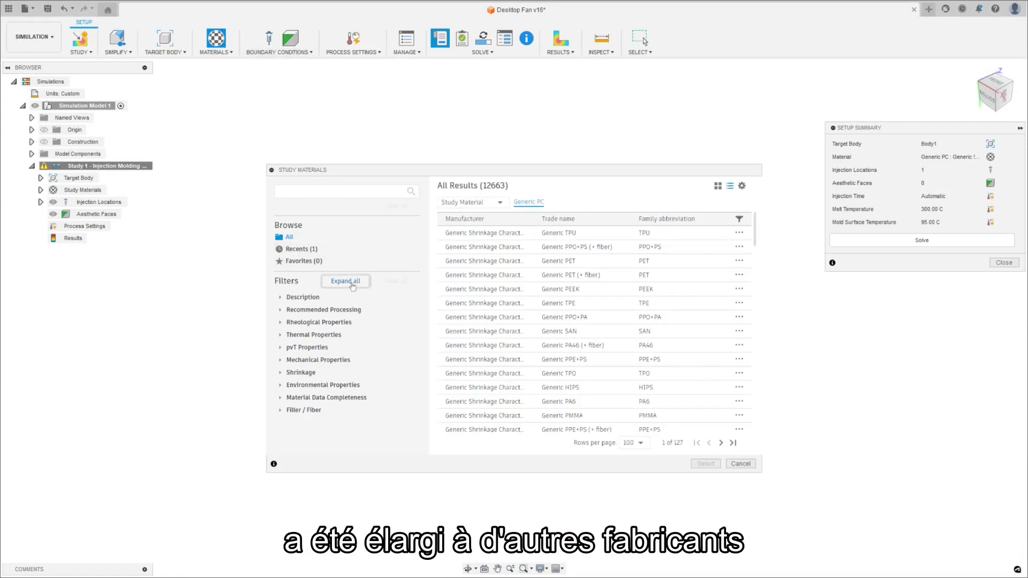
{"action": "left_click", "coordinate": [353, 287]}
{"action": "left_click_drag", "start_coordinate": [426, 301], "coordinate": [427, 437]}
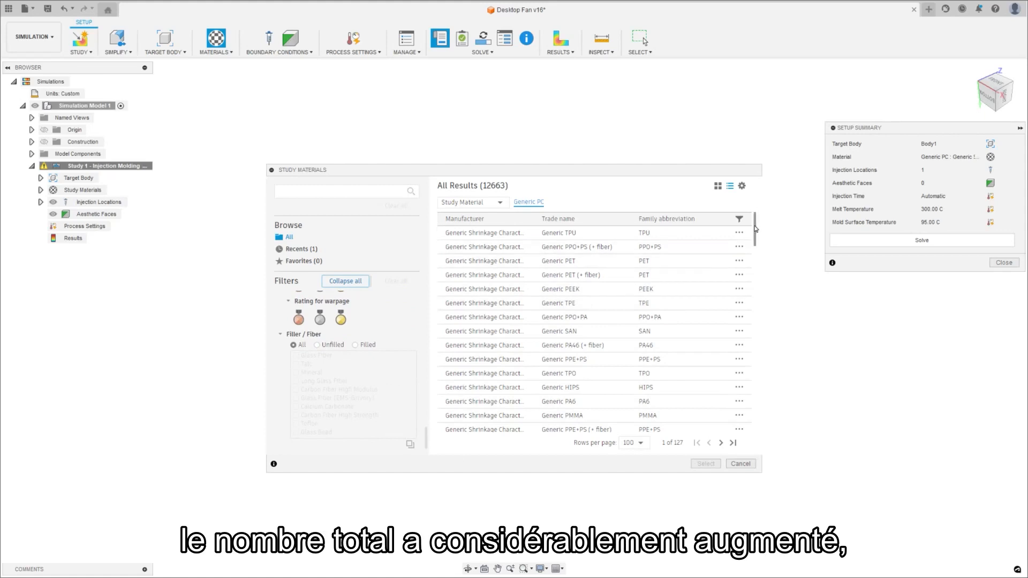
{"action": "left_click_drag", "start_coordinate": [755, 229], "coordinate": [752, 440]}
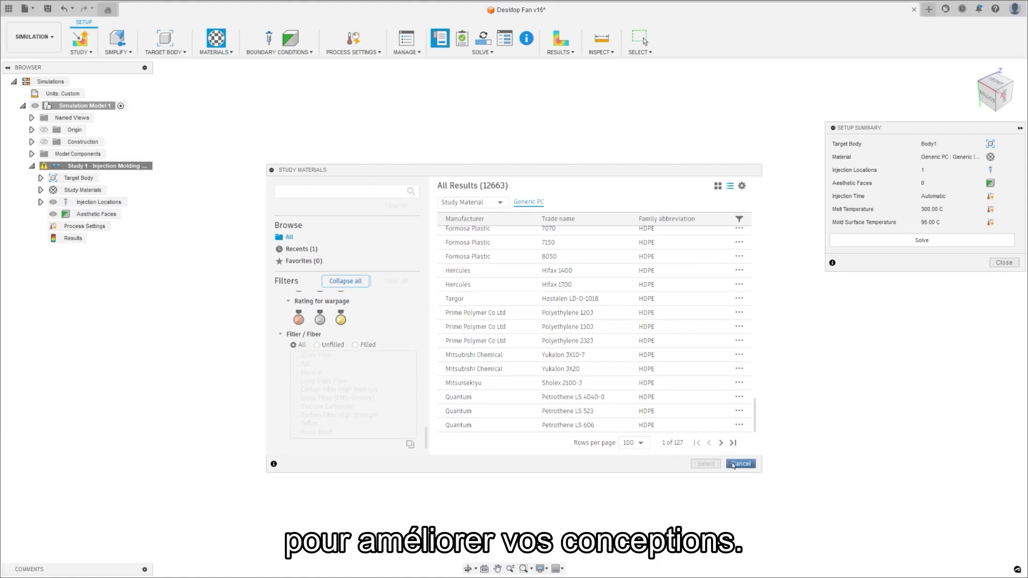
{"action": "left_click", "coordinate": [740, 464]}
- Solve Study 1 - Injection Molding Simulation
{"action": "left_click", "coordinate": [483, 39]}
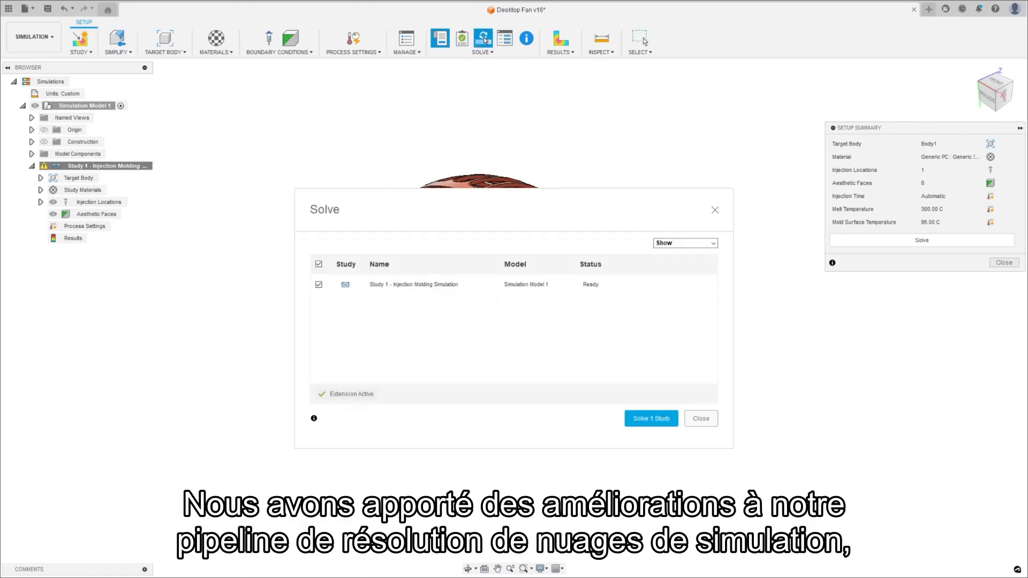
{"action": "left_click", "coordinate": [648, 418]}
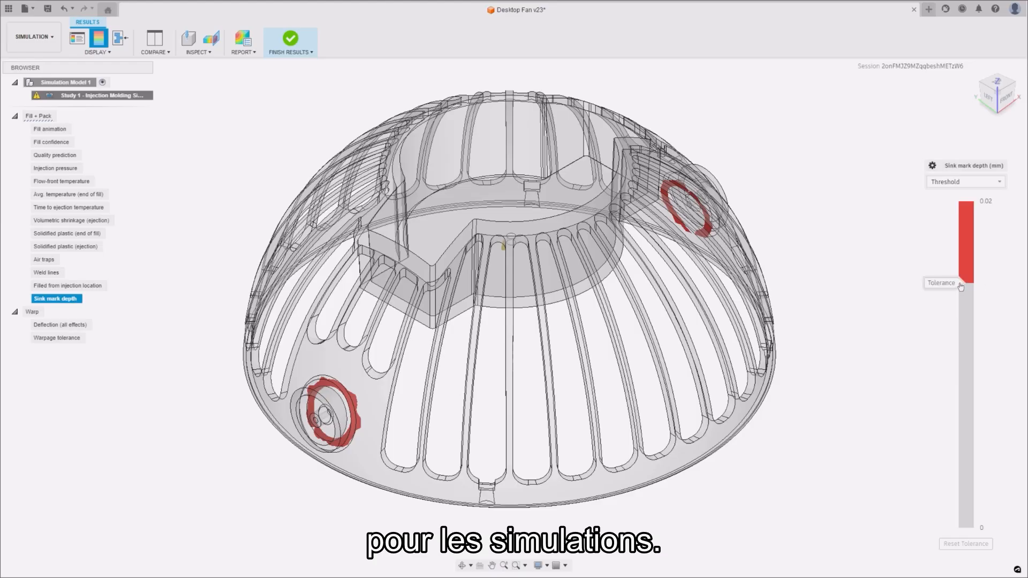
- Lower the sink mark depth threshold tolerance to 0 and choose another display mode for the result
{"action": "left_click_drag", "start_coordinate": [966, 284], "coordinate": [958, 359]}
{"action": "left_click_drag", "start_coordinate": [941, 478], "coordinate": [925, 568]}
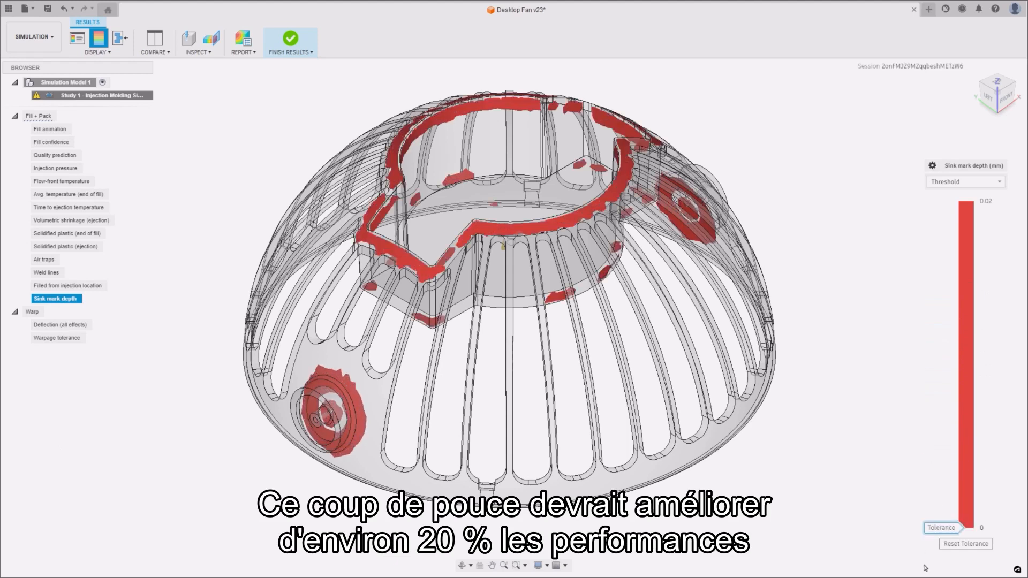
{"action": "left_click", "coordinate": [965, 181]}
{"action": "left_click", "coordinate": [948, 214]}
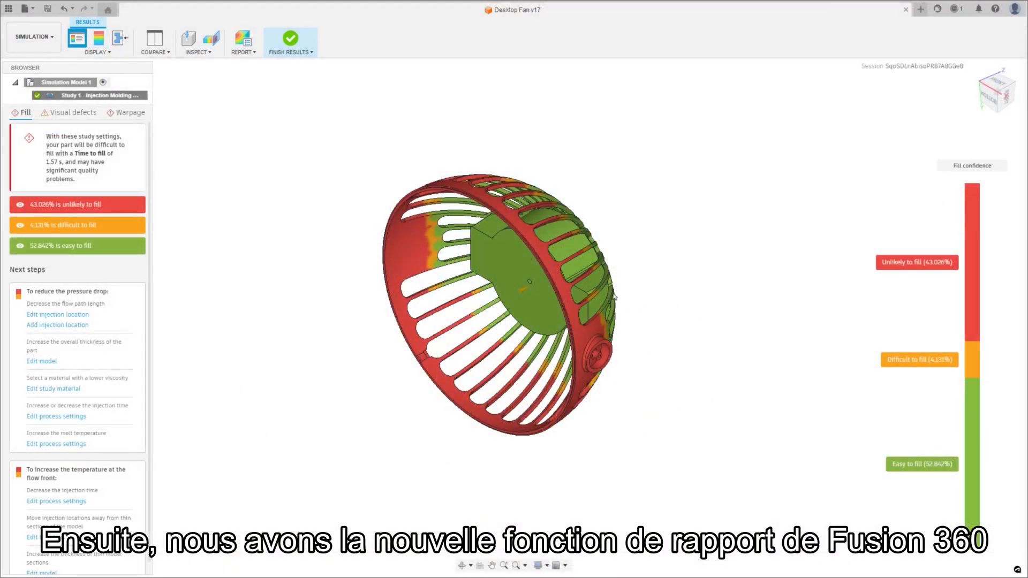
- Review the visual defects and warpage results of the injection molding study
{"action": "left_click", "coordinate": [67, 114]}
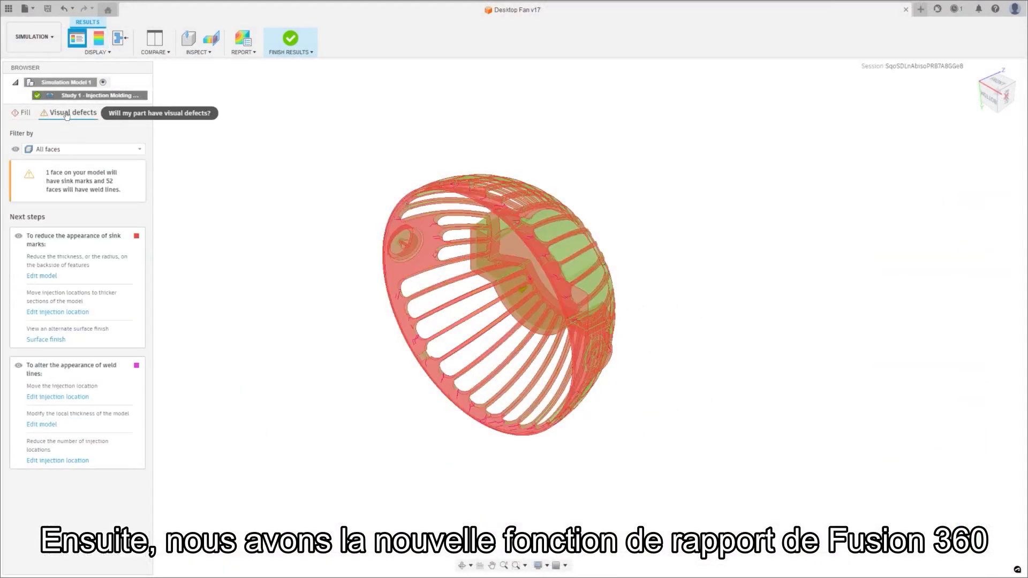
{"action": "left_click", "coordinate": [128, 113]}
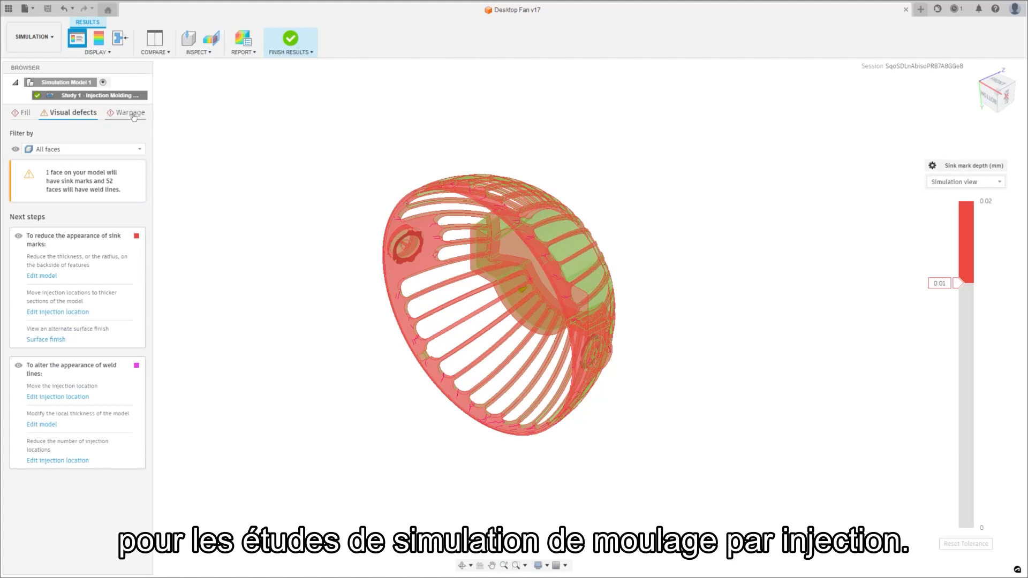
- Start a report for the injection molding study, check its report and project properties, and generate it
{"action": "left_click", "coordinate": [245, 41]}
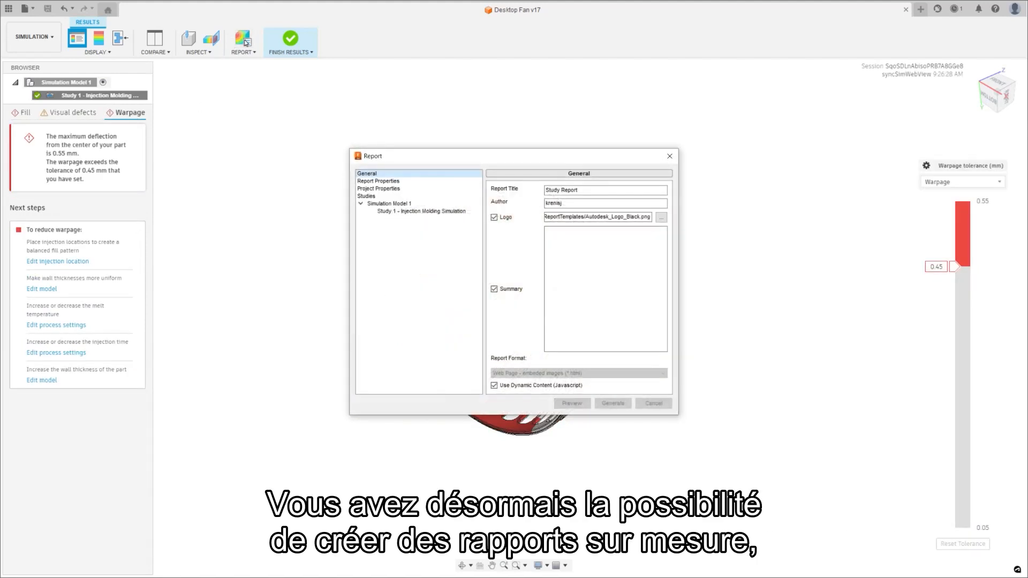
{"action": "left_click", "coordinate": [378, 181]}
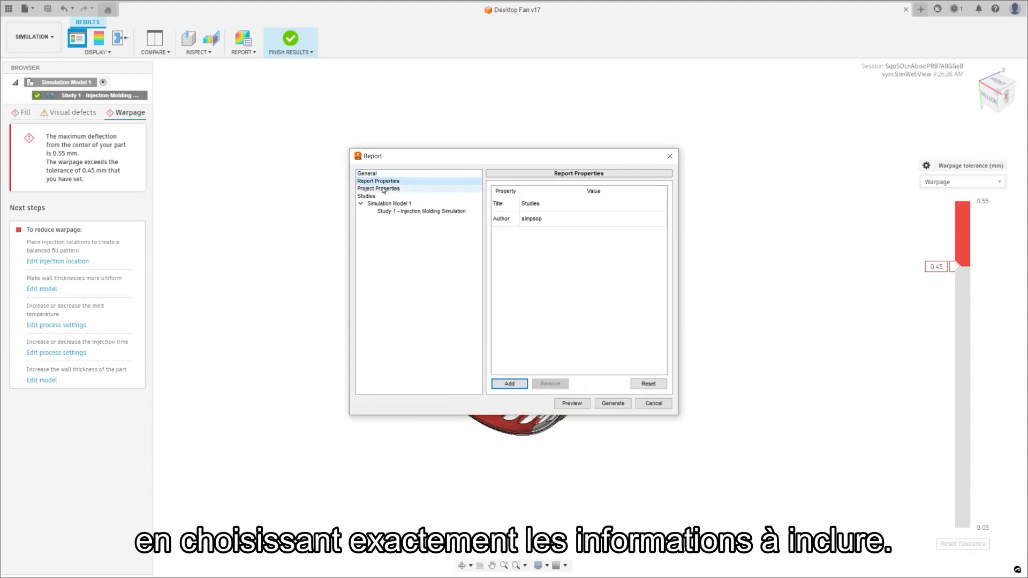
{"action": "left_click", "coordinate": [383, 189]}
{"action": "left_click", "coordinate": [613, 403]}
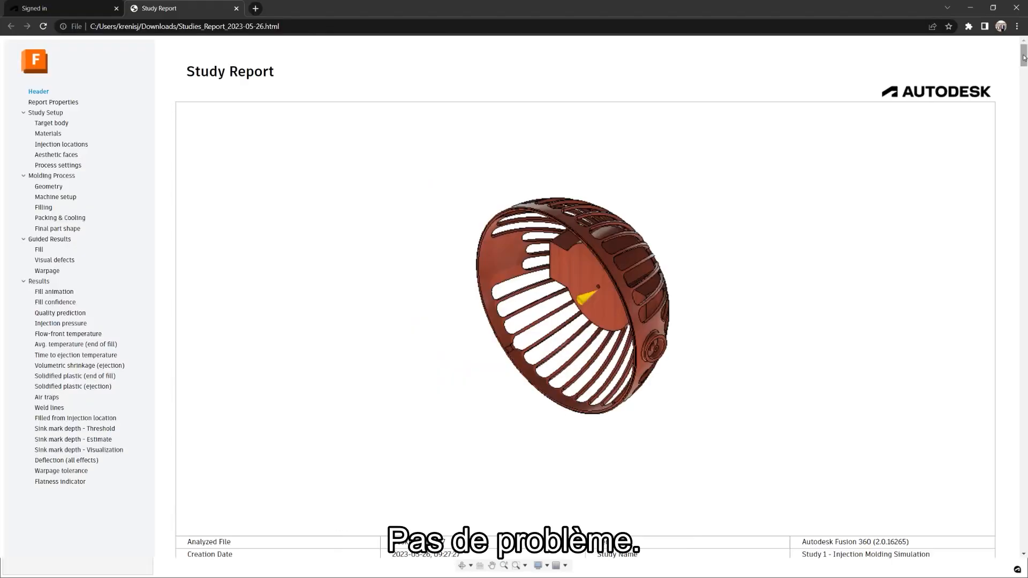
- Examine the generated study report, covering the study setup, molding process, guided results, fill animation and fill confidence sections
{"action": "left_click_drag", "start_coordinate": [1021, 57], "coordinate": [1019, 113]}
{"action": "scroll", "coordinate": [851, 169], "scroll_direction": "down", "scroll_amount": 10}
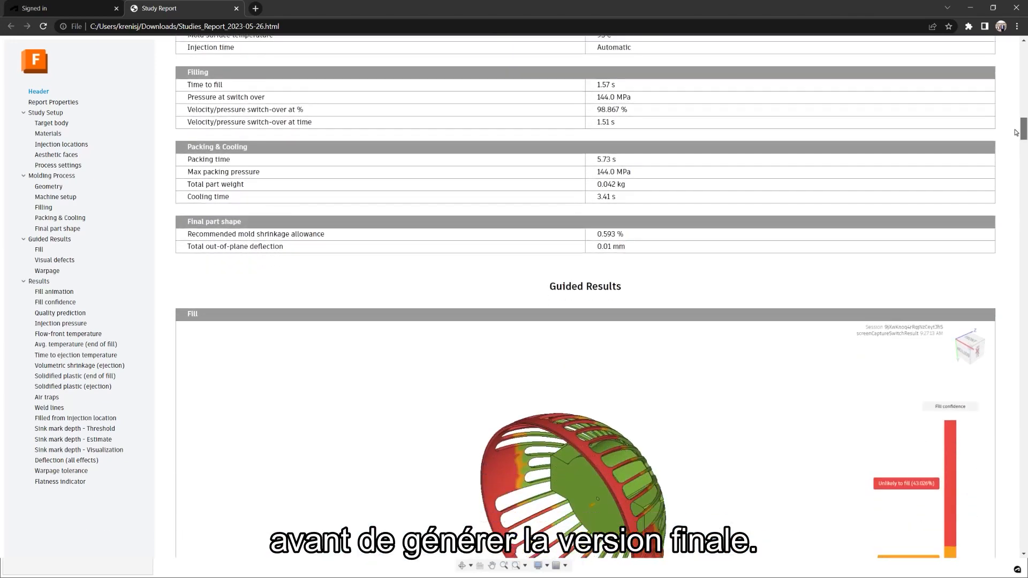
{"action": "left_click", "coordinate": [44, 113]}
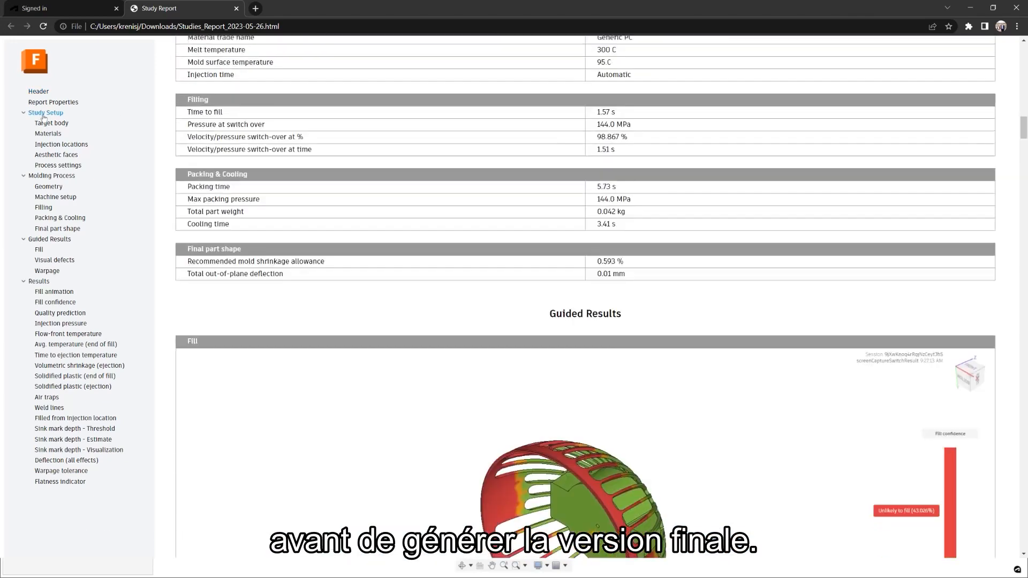
{"action": "left_click", "coordinate": [43, 176]}
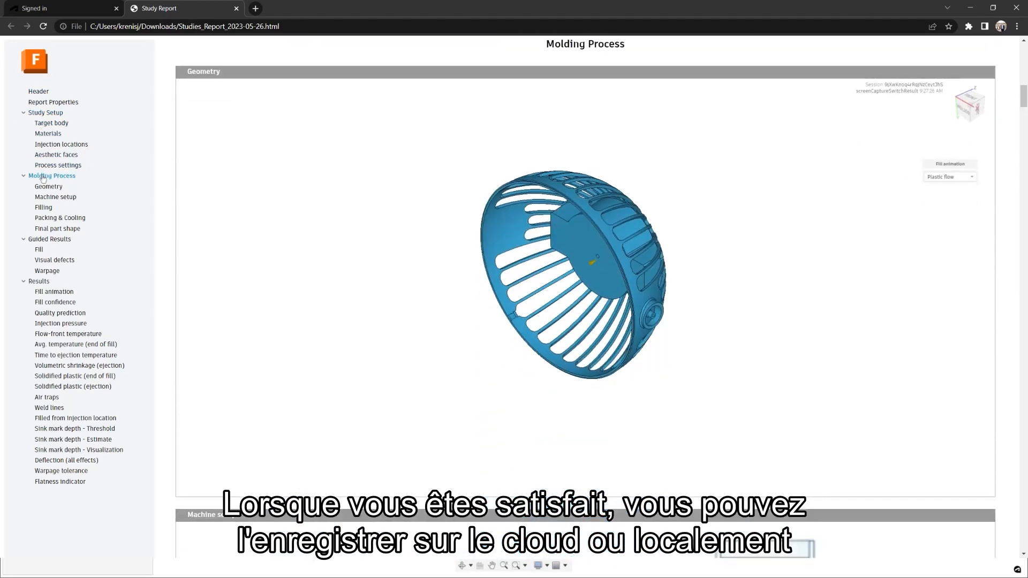
{"action": "left_click", "coordinate": [42, 240]}
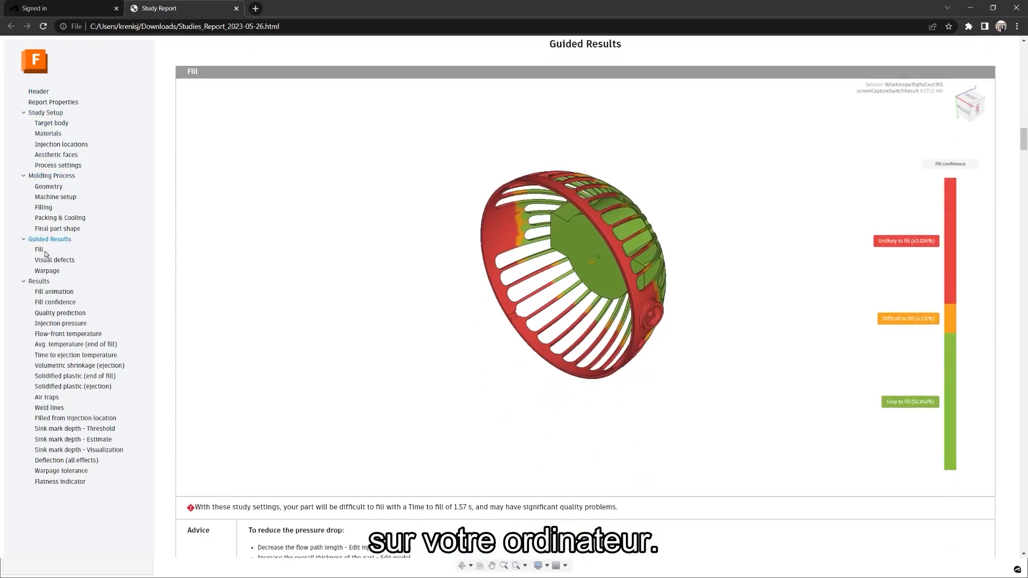
{"action": "left_click", "coordinate": [43, 283]}
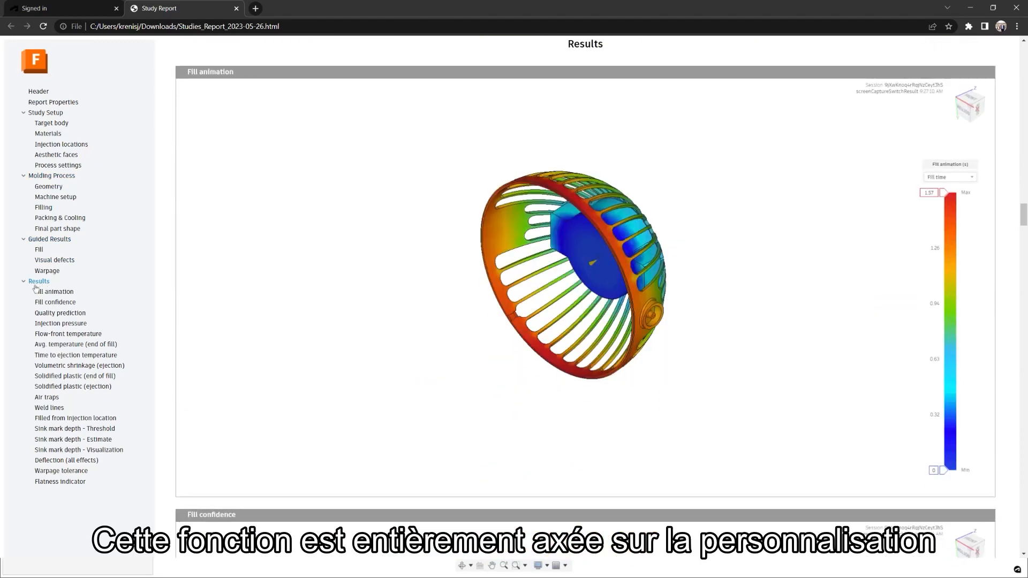
{"action": "left_click", "coordinate": [39, 292]}
{"action": "left_click", "coordinate": [45, 302]}
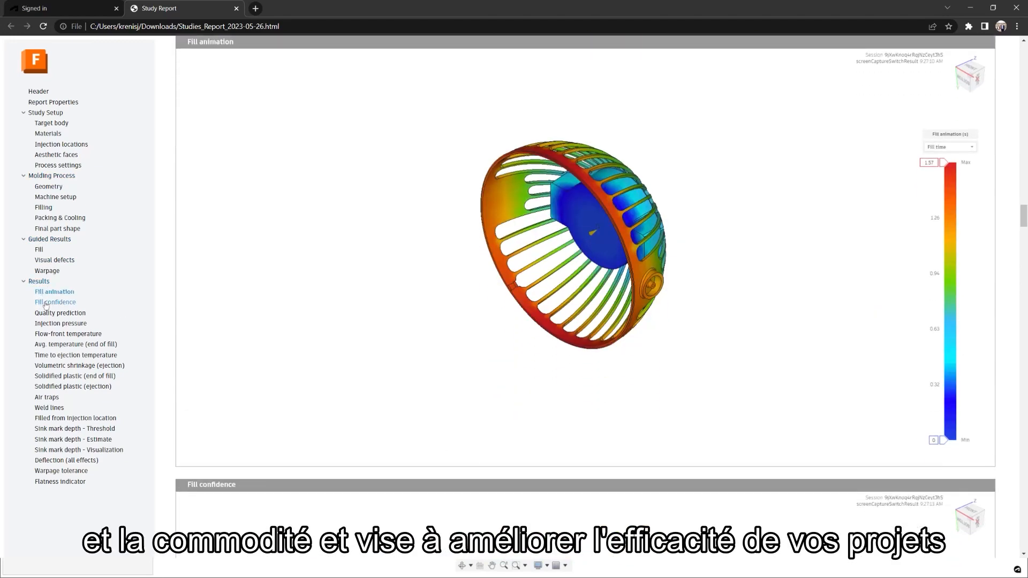
- Examine the quality prediction and injection pressure results in the generated study report
{"action": "left_click", "coordinate": [47, 315]}
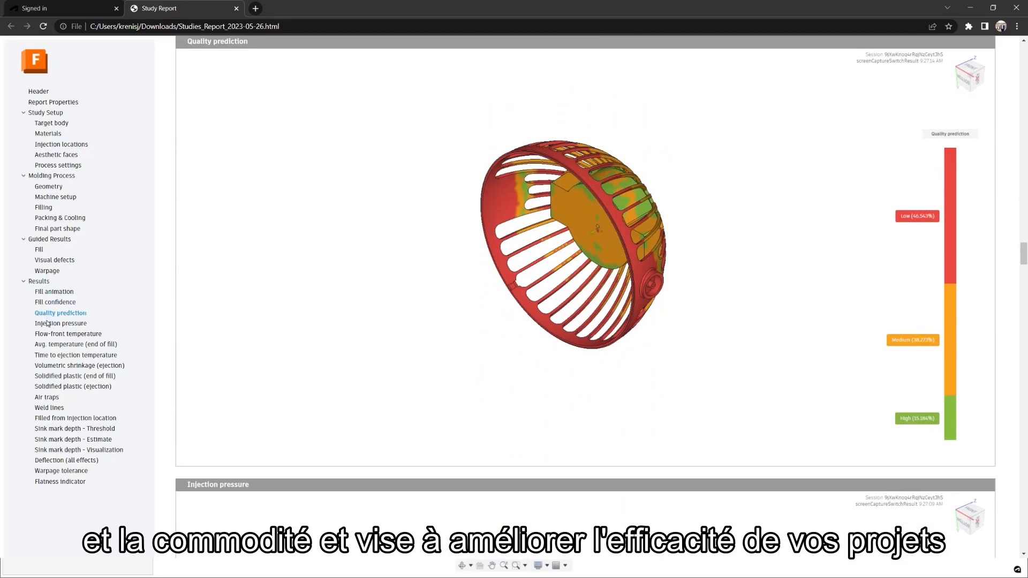
{"action": "left_click", "coordinate": [56, 333]}
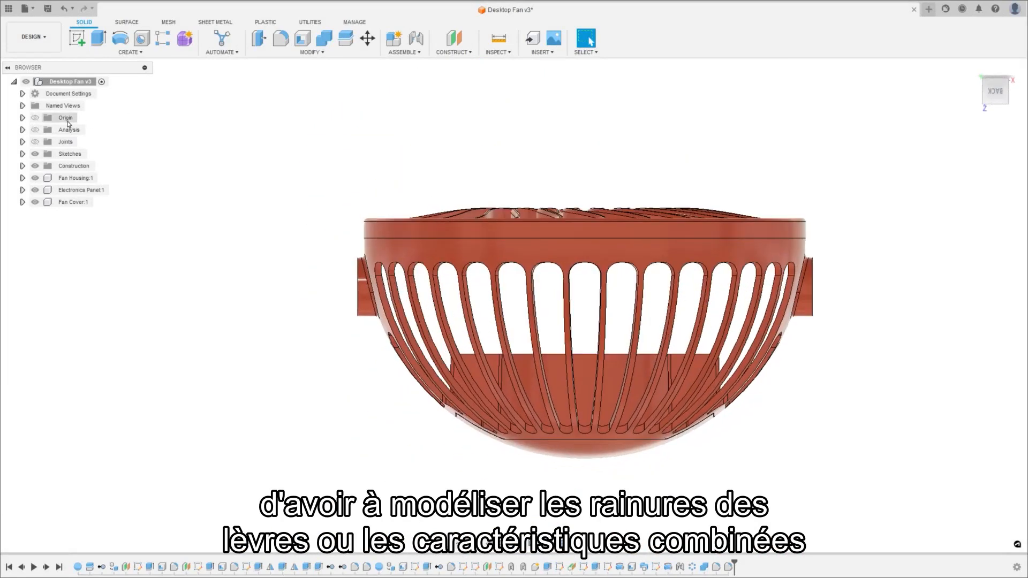
- Turn on the section analysis and start a plastic Lip on the seam edge between fan housing and cover, using the seam face as pull direction
{"action": "left_click", "coordinate": [35, 130]}
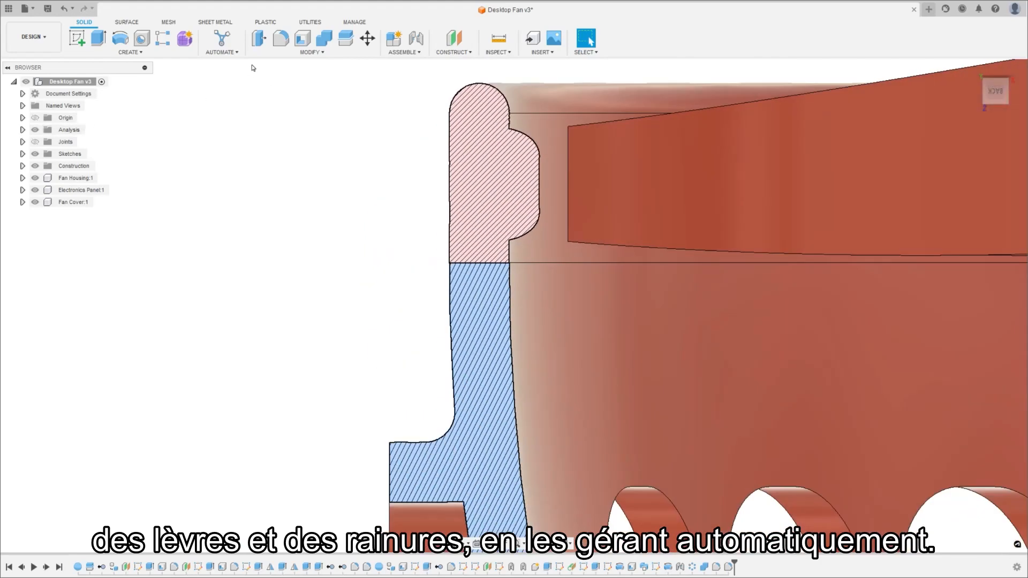
{"action": "left_click", "coordinate": [266, 22]}
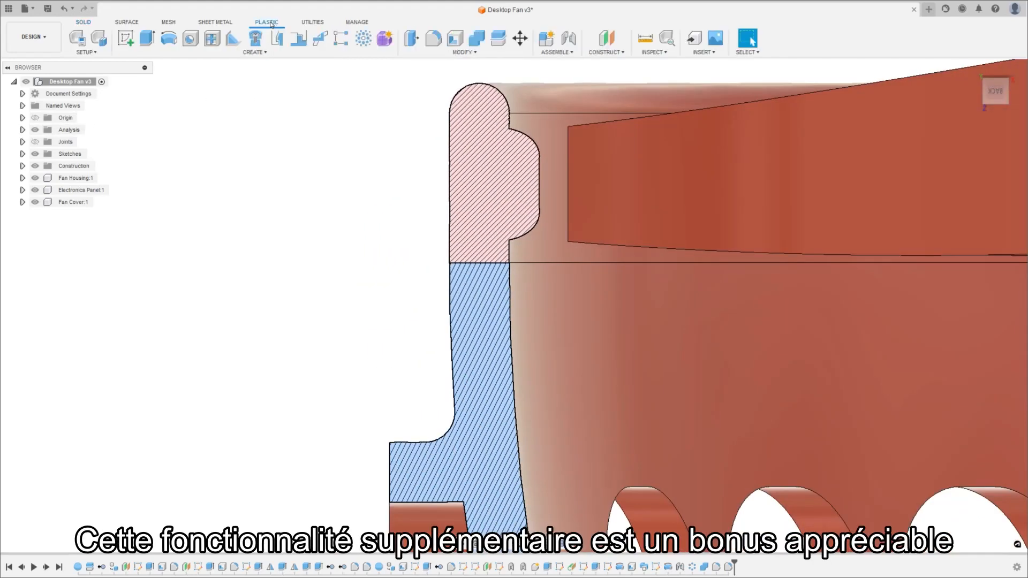
{"action": "left_click", "coordinate": [299, 41]}
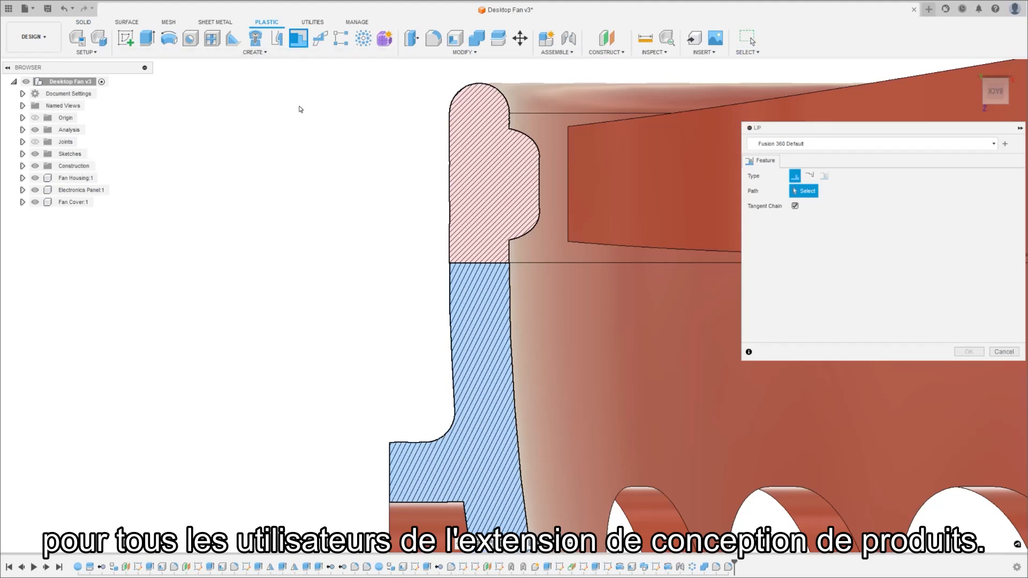
{"action": "left_click", "coordinate": [472, 264]}
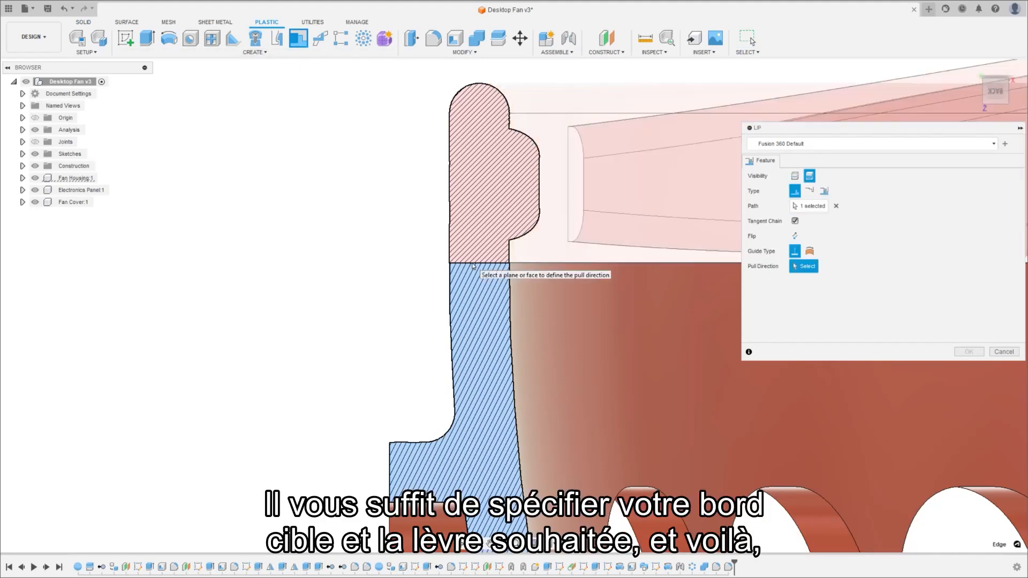
{"action": "left_click", "coordinate": [472, 265]}
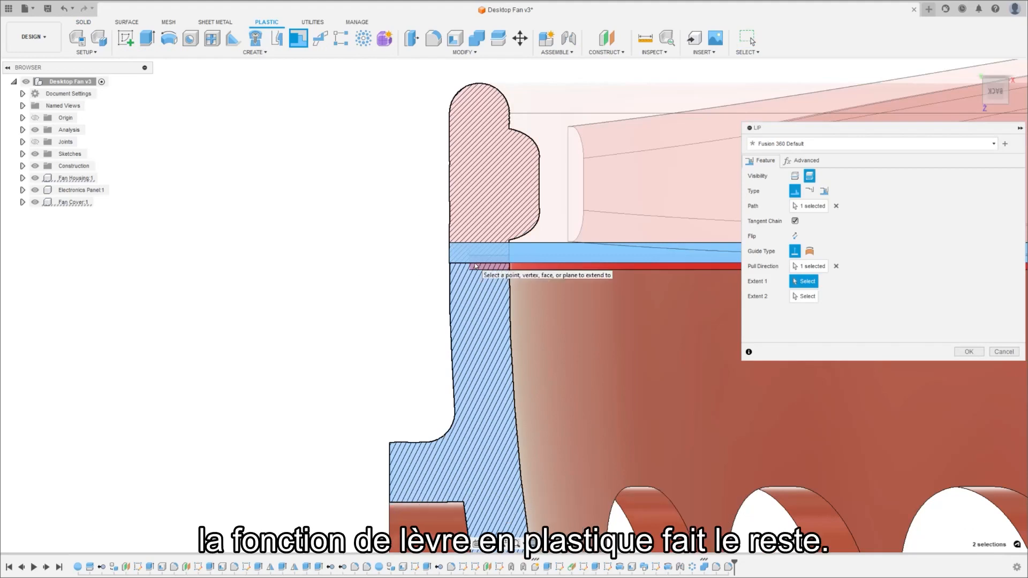
- Try the groove type, set the feature to combined lip and groove, flip its side, and create it
{"action": "left_click", "coordinate": [810, 191]}
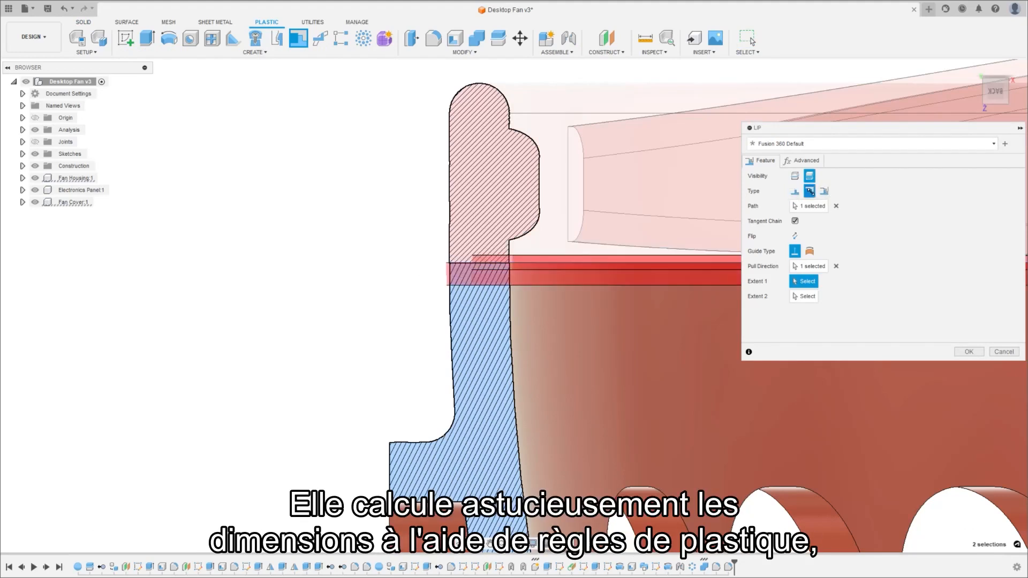
{"action": "left_click", "coordinate": [824, 191]}
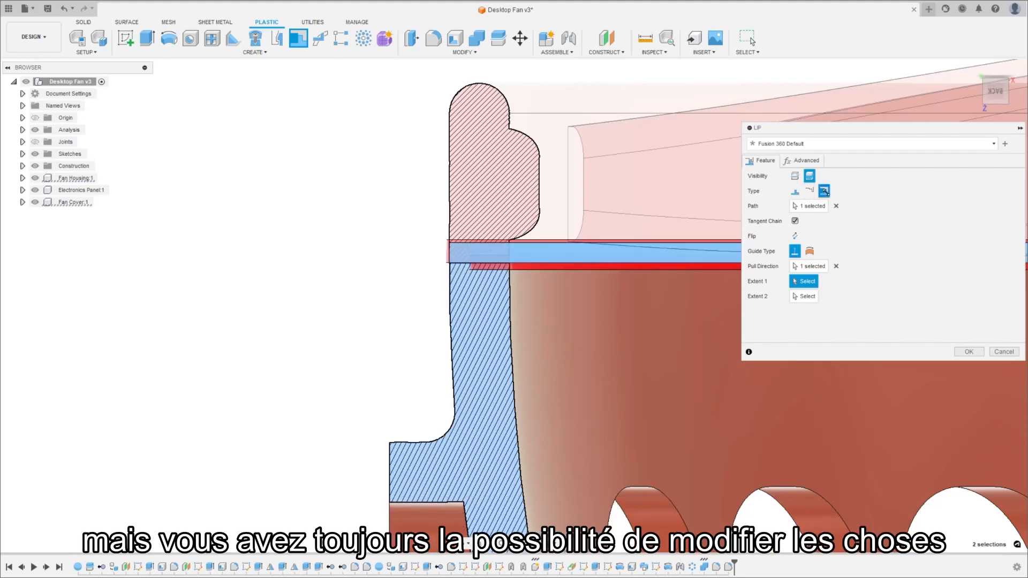
{"action": "left_click", "coordinate": [794, 236]}
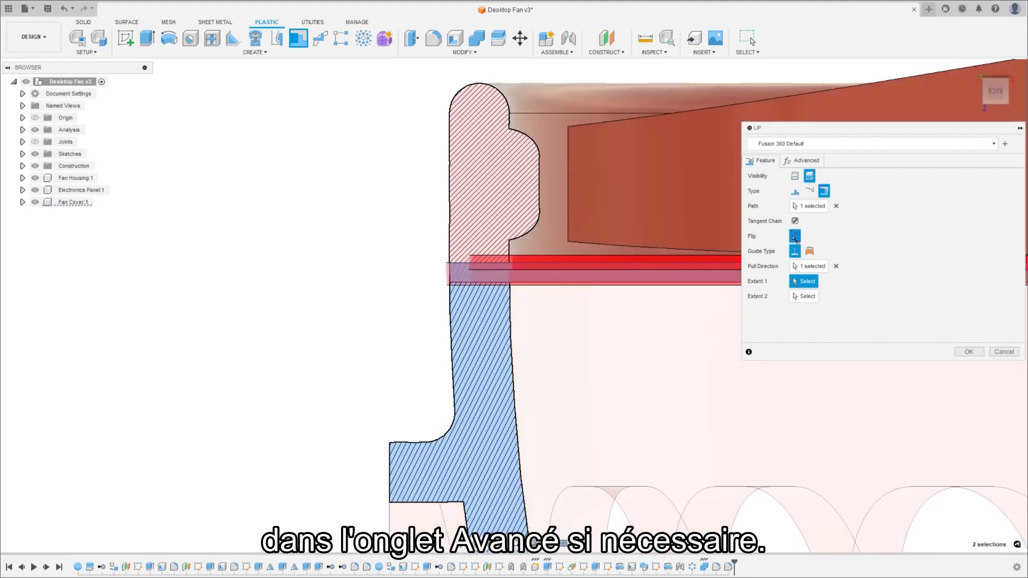
{"action": "left_click", "coordinate": [968, 351]}
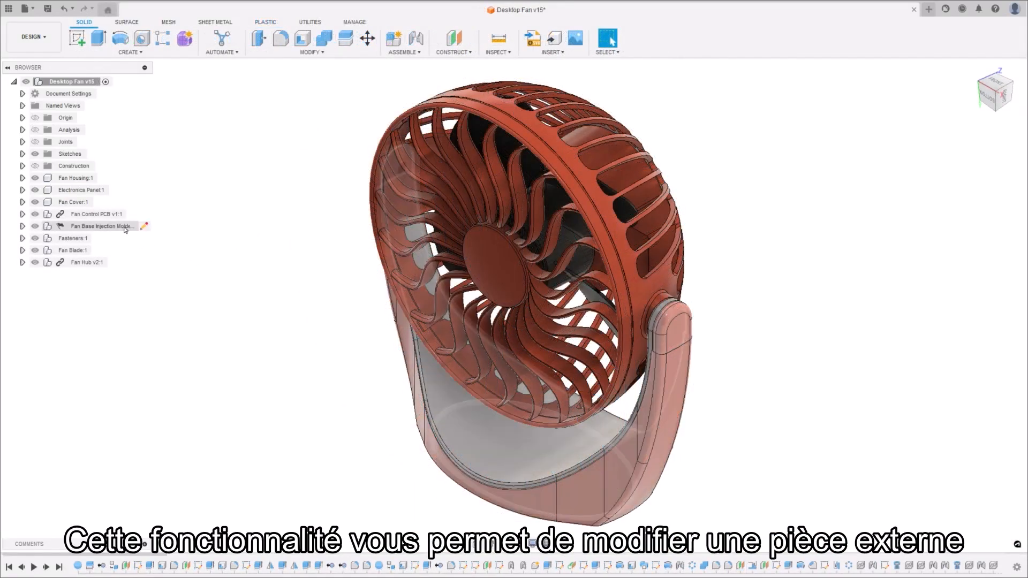
- Edit the external Fan Base Injection Molded component in place and look through its surface, mesh, sheet metal and plastic commands, ending on surface modeling
{"action": "right_click", "coordinate": [142, 227]}
{"action": "key", "text": "Escape"}
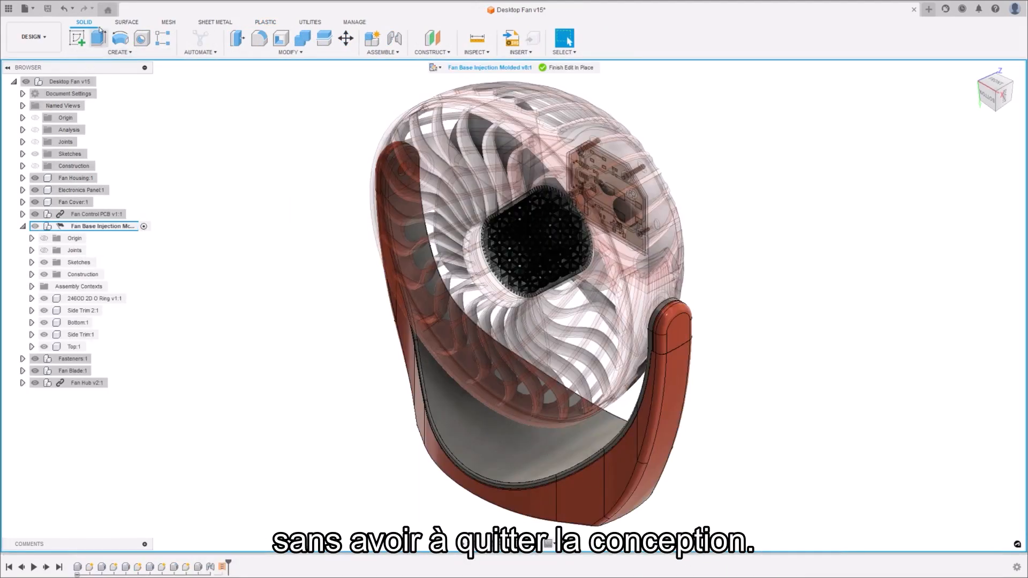
{"action": "left_click", "coordinate": [134, 23]}
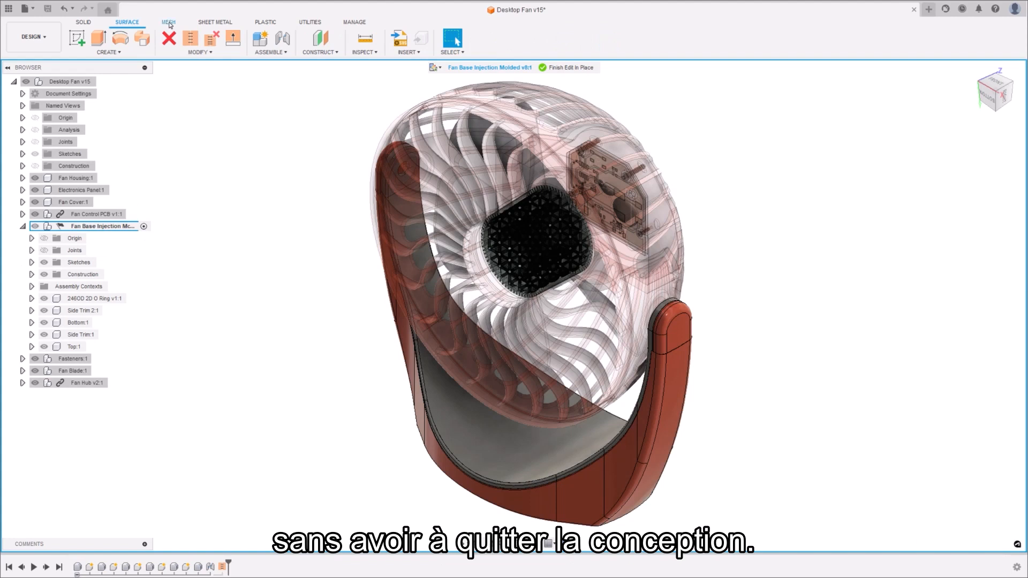
{"action": "left_click", "coordinate": [169, 23]}
{"action": "left_click", "coordinate": [216, 23]}
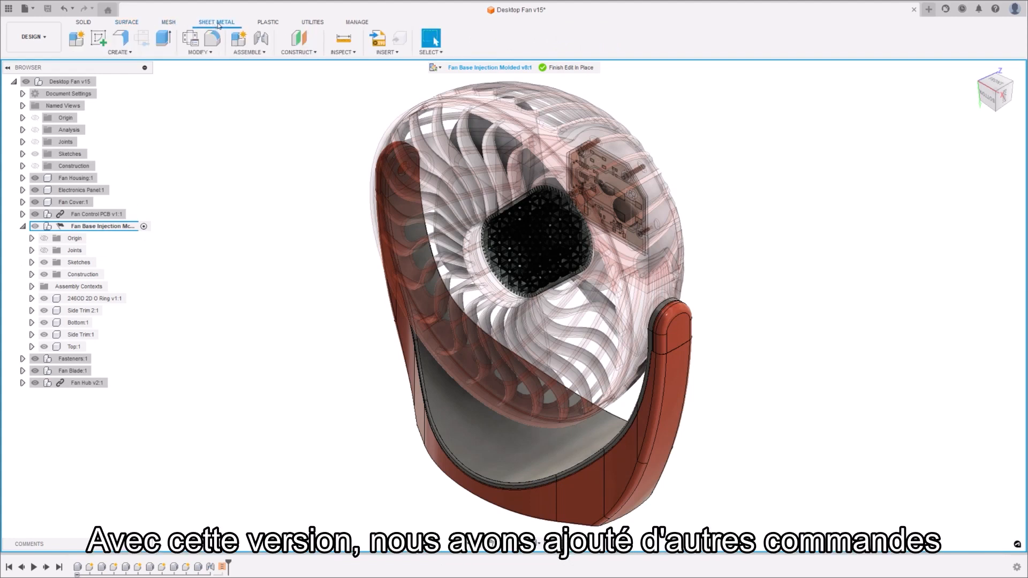
{"action": "left_click", "coordinate": [266, 24]}
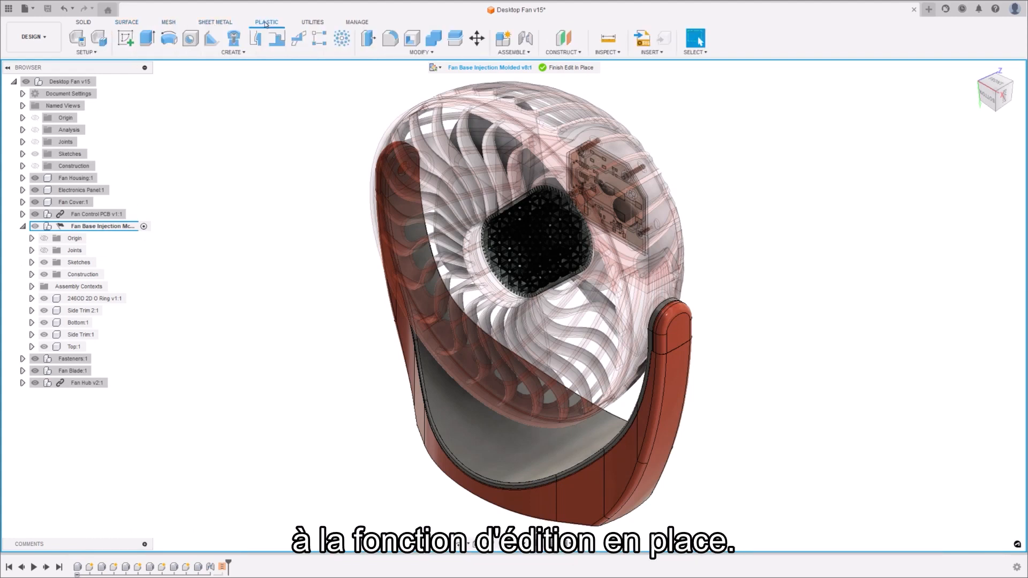
{"action": "left_click", "coordinate": [127, 24]}
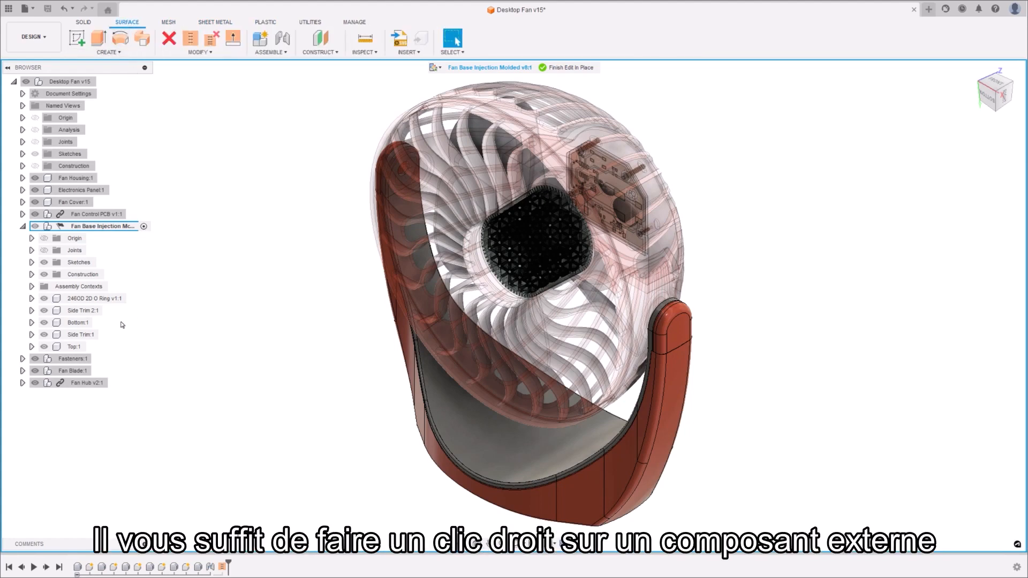
- Hide the Fan Housing, Electronics Panel, Fan Cover, Fan Control PCB, Fan Blade, Fan Hub and Fasteners components, leaving only the fan base displayed
{"action": "left_click", "coordinate": [35, 178]}
{"action": "left_click", "coordinate": [35, 190]}
{"action": "left_click", "coordinate": [35, 202]}
{"action": "left_click", "coordinate": [35, 214]}
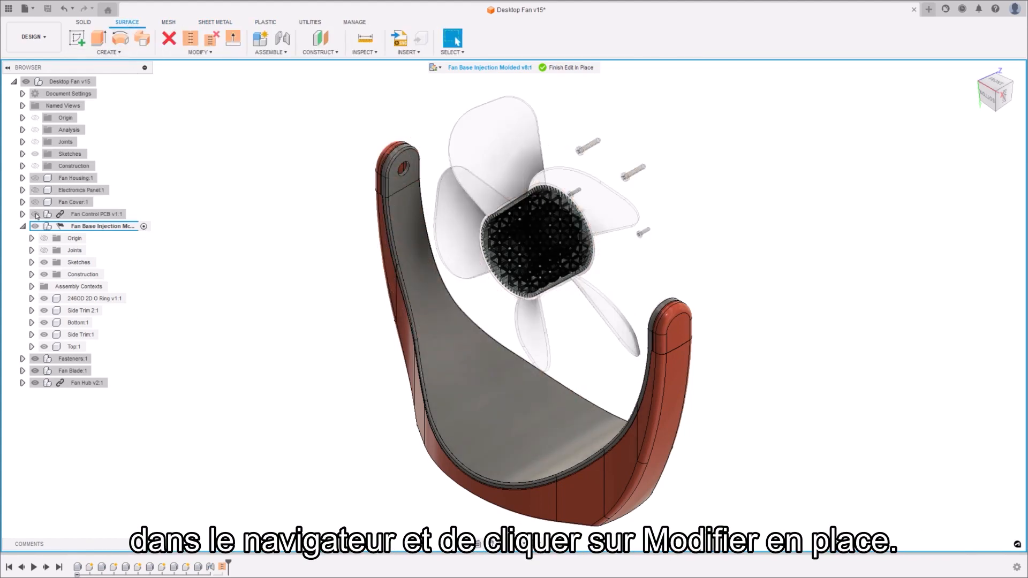
{"action": "left_click", "coordinate": [35, 371]}
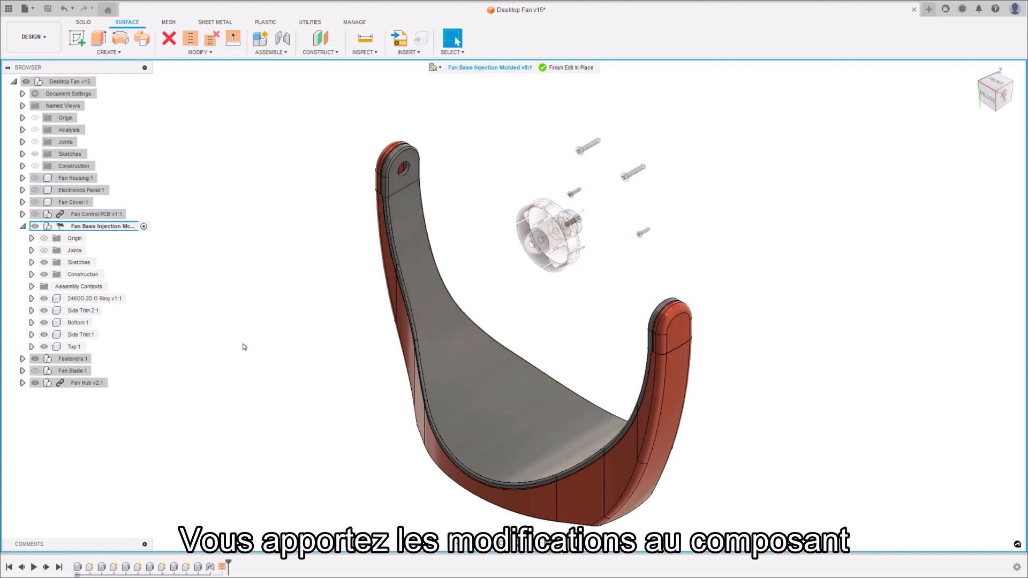
{"action": "left_click", "coordinate": [35, 383]}
{"action": "left_click", "coordinate": [35, 358]}
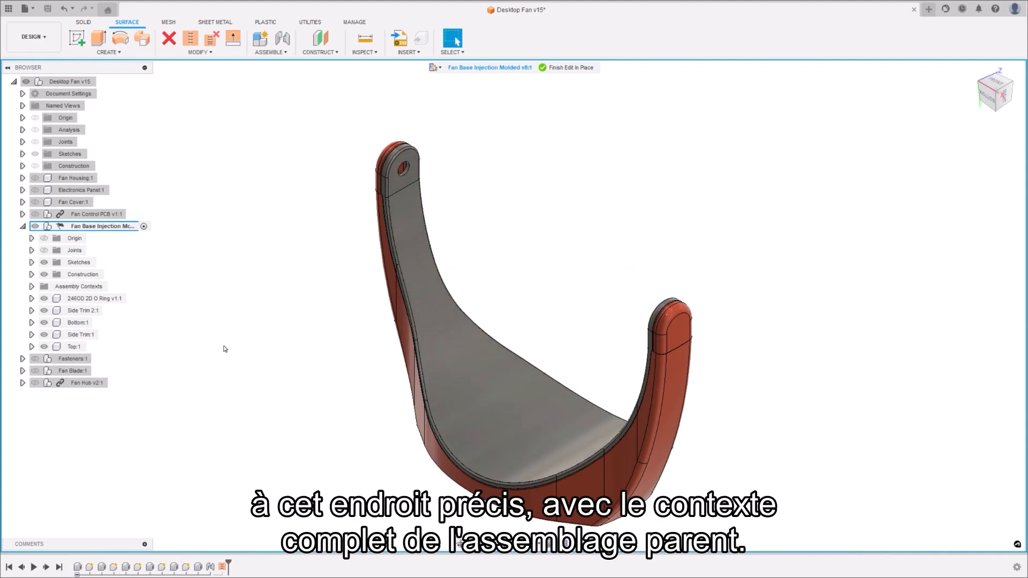
- Stitch all the surface bodies of the Top component into a new body with a 0.10 mm tolerance
{"action": "left_click", "coordinate": [31, 347]}
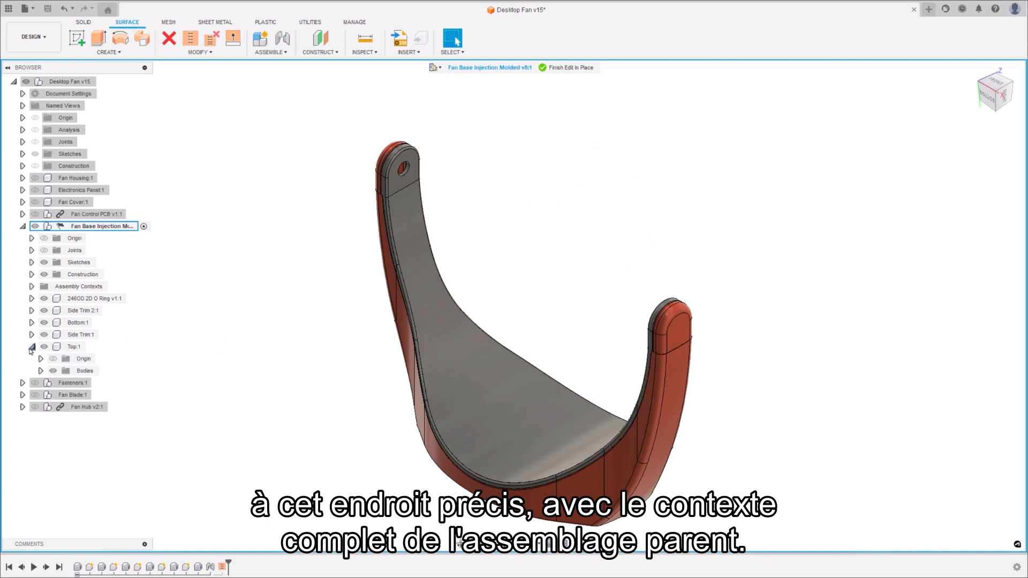
{"action": "left_click", "coordinate": [41, 371]}
{"action": "scroll", "coordinate": [65, 194], "scroll_direction": "down", "scroll_amount": 5}
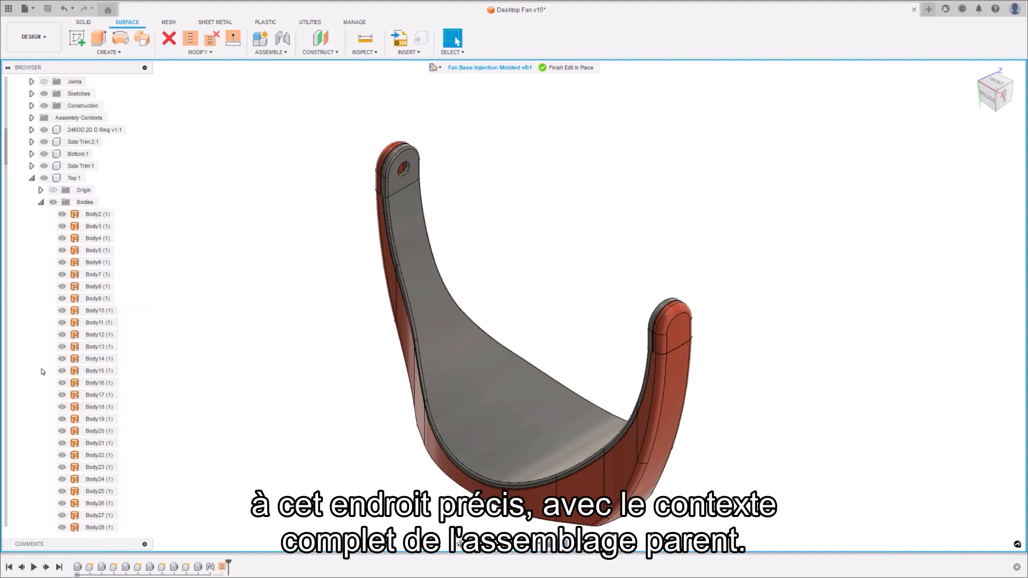
{"action": "left_click", "coordinate": [98, 214]}
{"action": "key", "text": "s"}
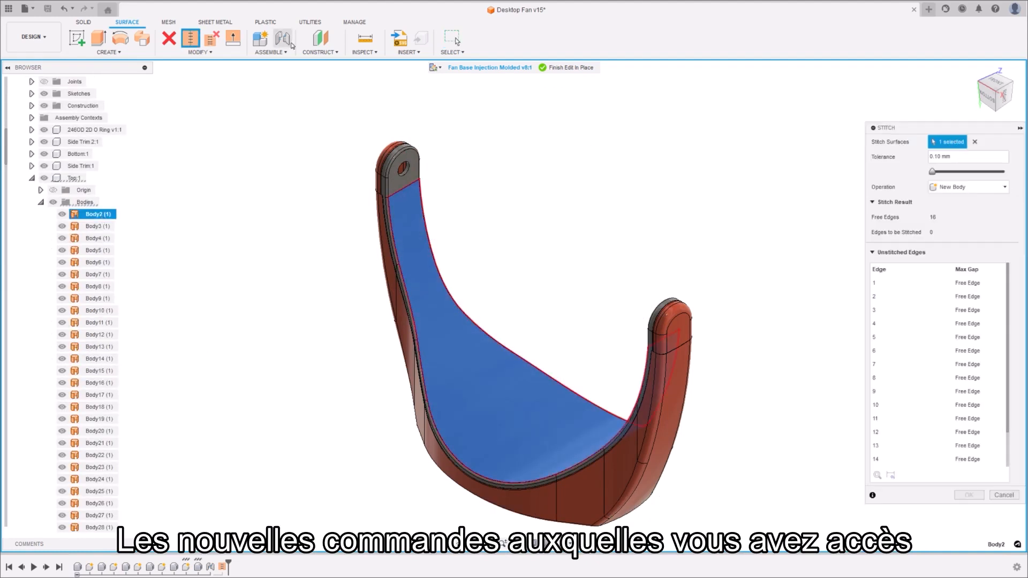
{"action": "left_click_drag", "start_coordinate": [6, 190], "coordinate": [7, 511]}
{"action": "left_click", "coordinate": [89, 491], "text": "shift"}
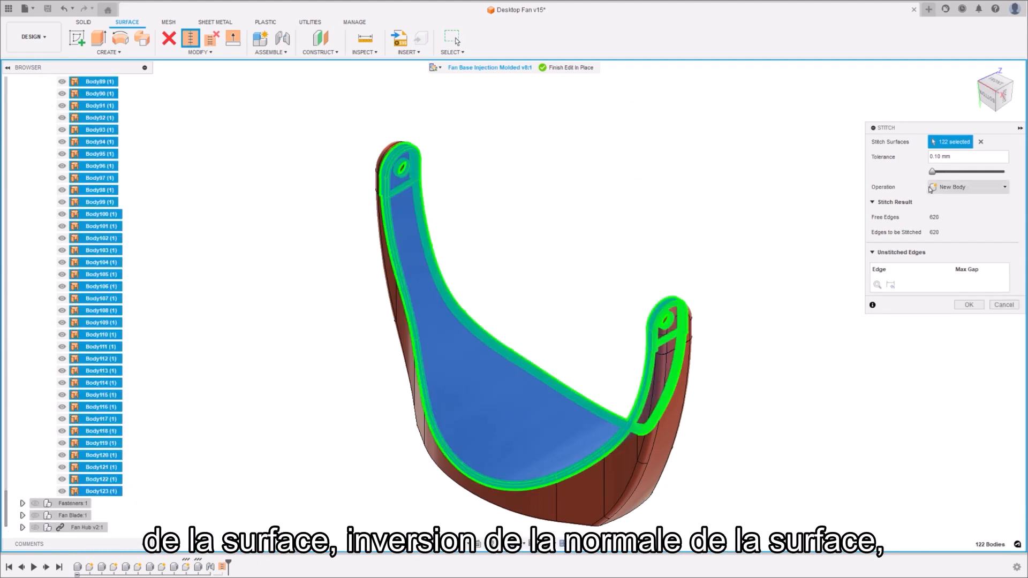
{"action": "left_click", "coordinate": [969, 305]}
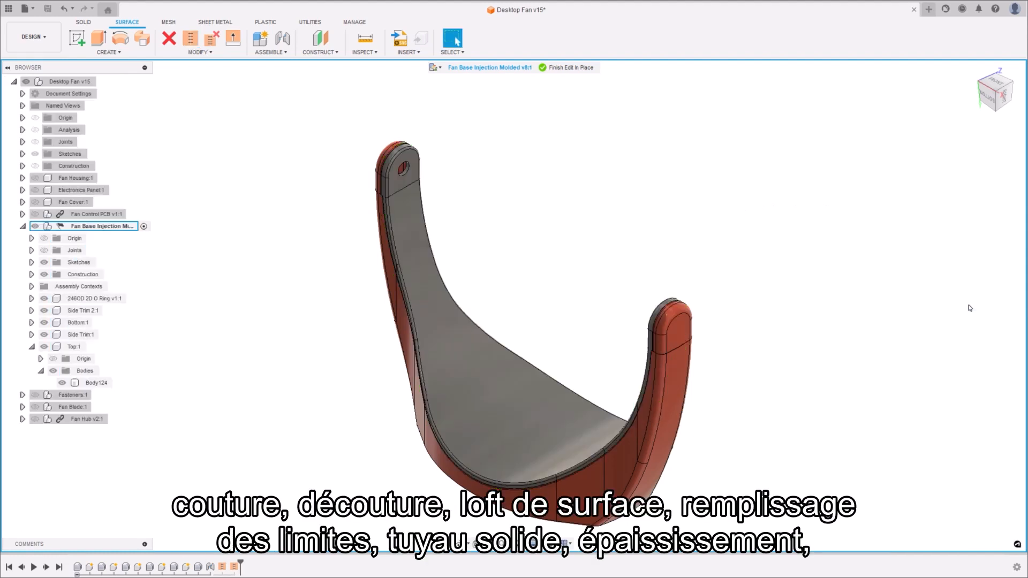
- Apply a red opaque plastic appearance to the stitched Top body and finish editing the fan base in place
{"action": "key", "text": "a"}
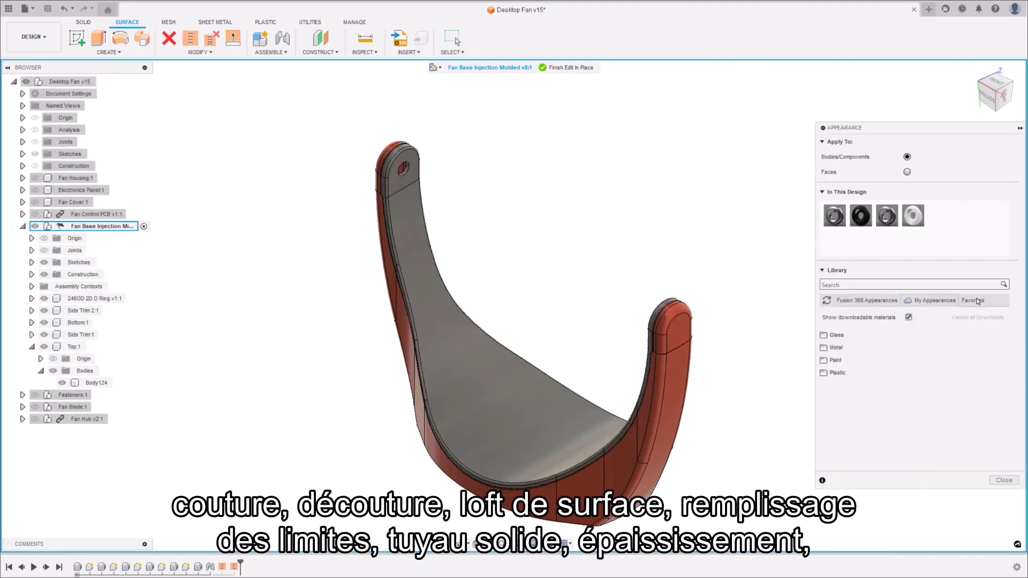
{"action": "left_click", "coordinate": [833, 373]}
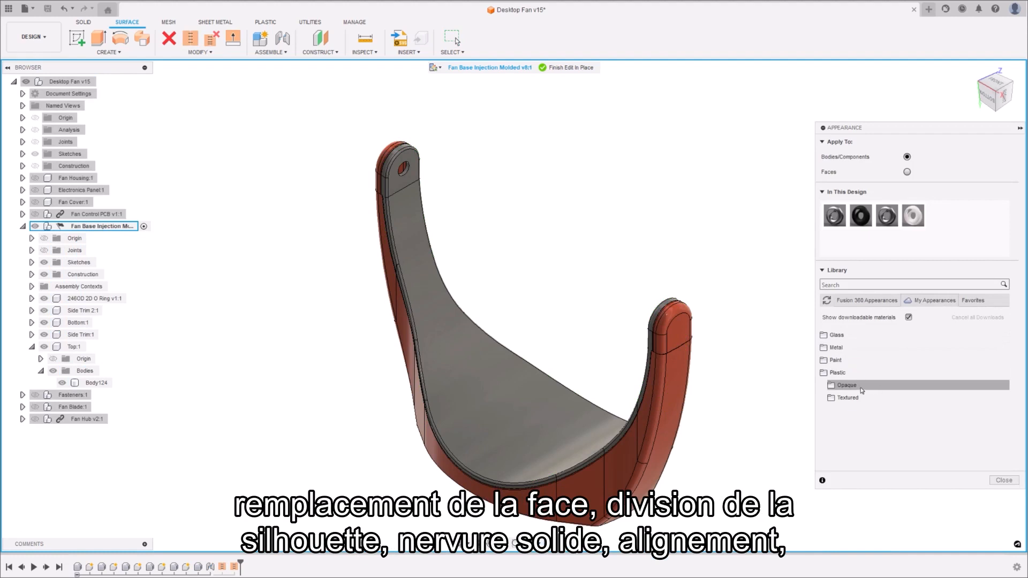
{"action": "left_click", "coordinate": [860, 388]}
{"action": "left_click_drag", "start_coordinate": [845, 429], "coordinate": [569, 430]}
{"action": "left_click", "coordinate": [1009, 480]}
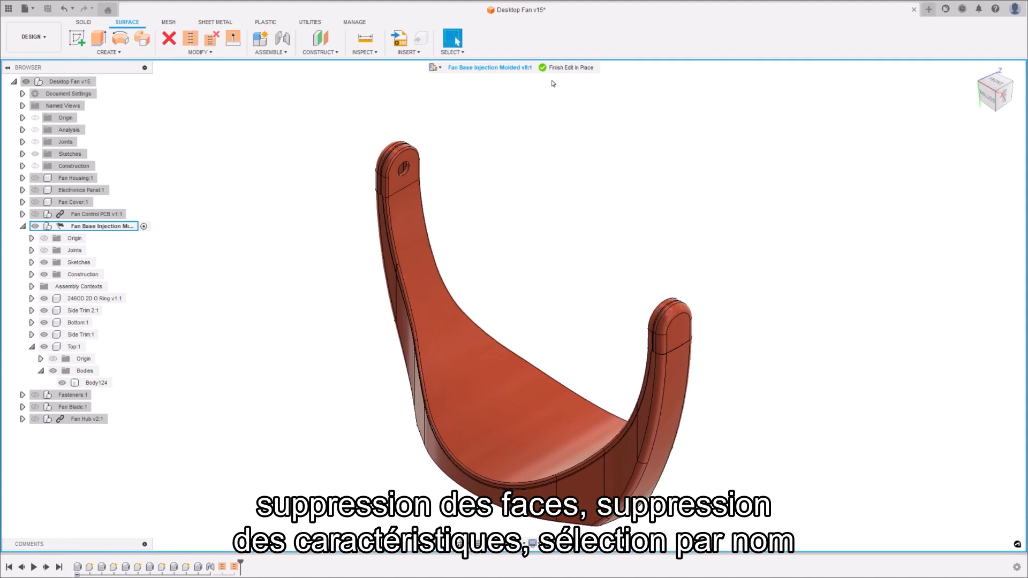
{"action": "left_click", "coordinate": [554, 70]}
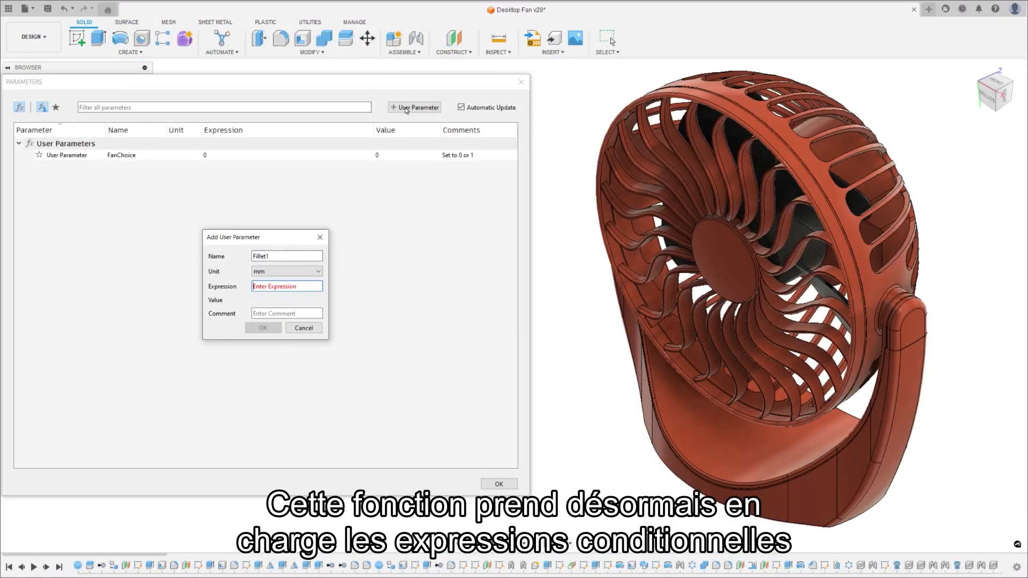
- Define the user parameter Fillet1 in mm with the conditional expression if(FanChoice == 0; 10; 4)
{"action": "type", "text": "if("}
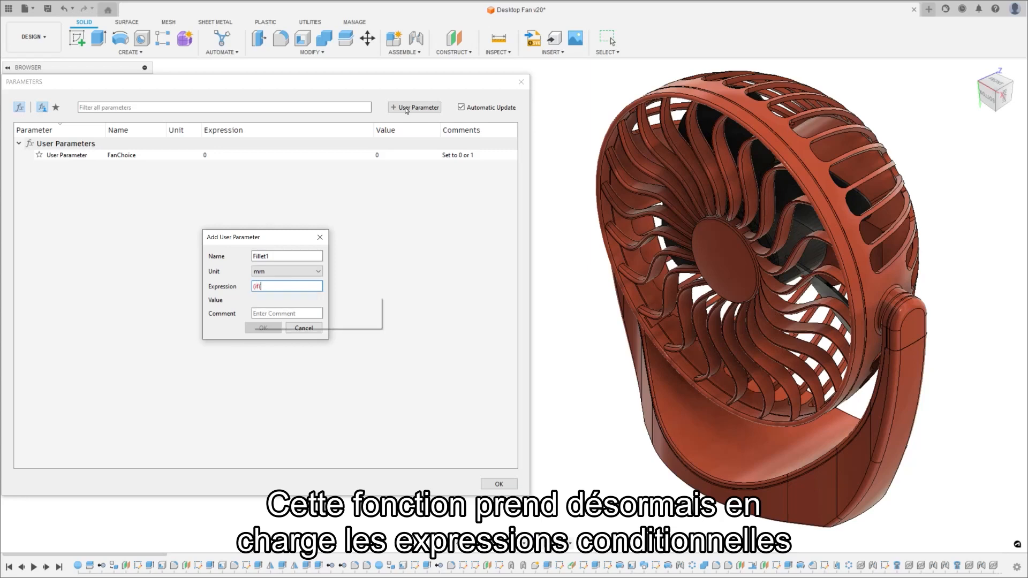
{"action": "type", "text": "FanChoice == 0;"}
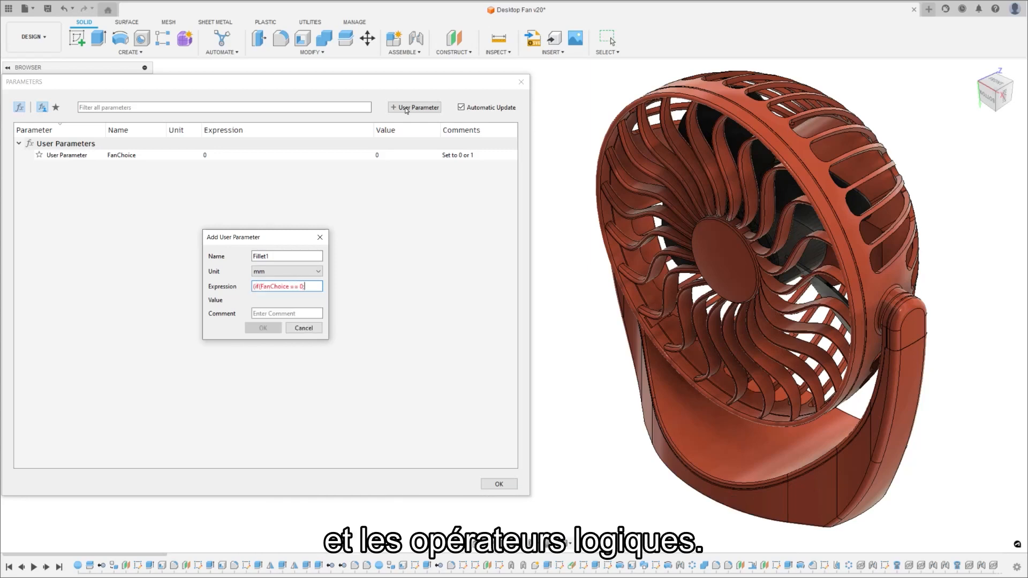
{"action": "type", "text": " 10"}
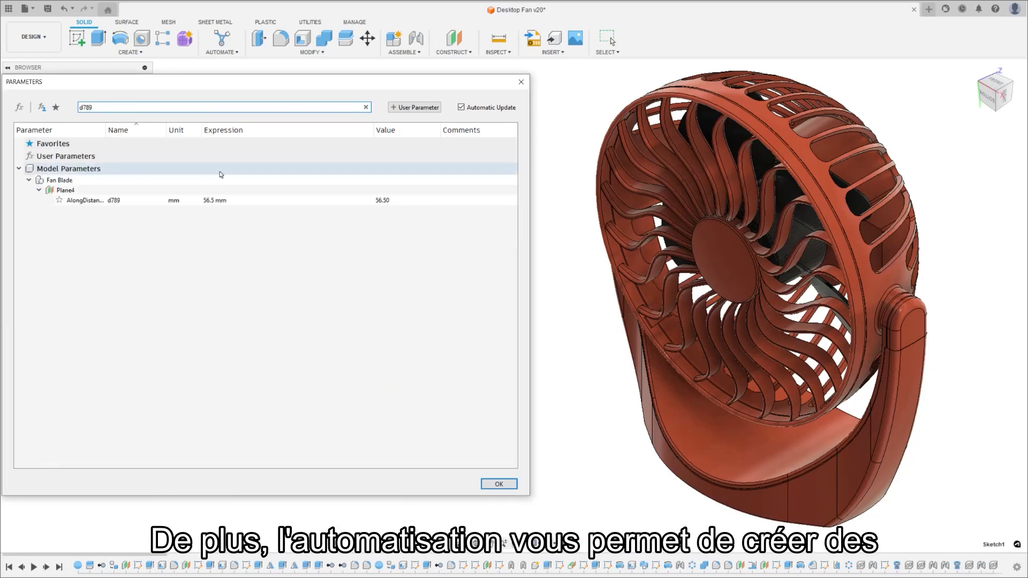
- Set the Fan Blade's Plane4 distance parameter d789 to an expression beginning with FanHubSize/2 + Fan
{"action": "double_click", "coordinate": [216, 200]}
{"action": "type", "text": "FanHubSize/2"}
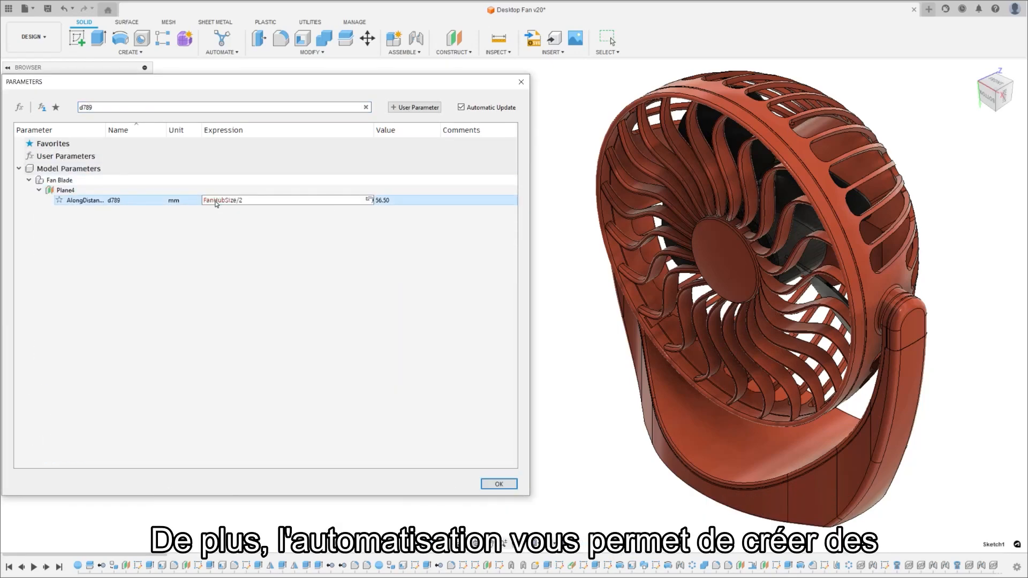
{"action": "type", "text": " + Fan"}
- Add the unitless user parameter FanBlades with the expression if(FanChoice == 0; 5; 18), and set FanChoice to 1
{"action": "type", "text": "FanB"}
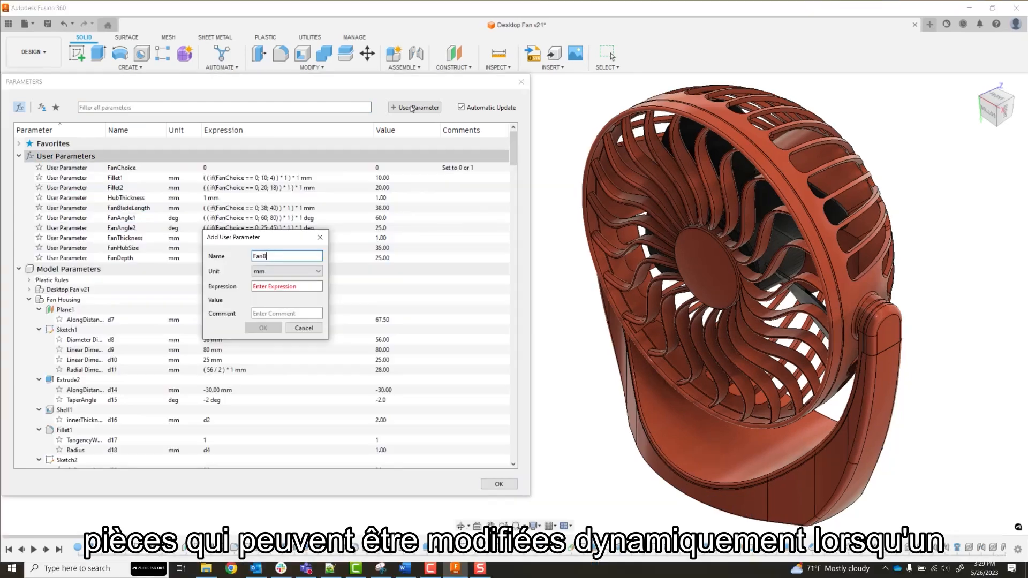
{"action": "type", "text": "lades"}
{"action": "left_click", "coordinate": [278, 271]}
{"action": "left_click", "coordinate": [274, 280]}
{"action": "left_click", "coordinate": [272, 287]}
{"action": "type", "text": "if(FanChoice"}
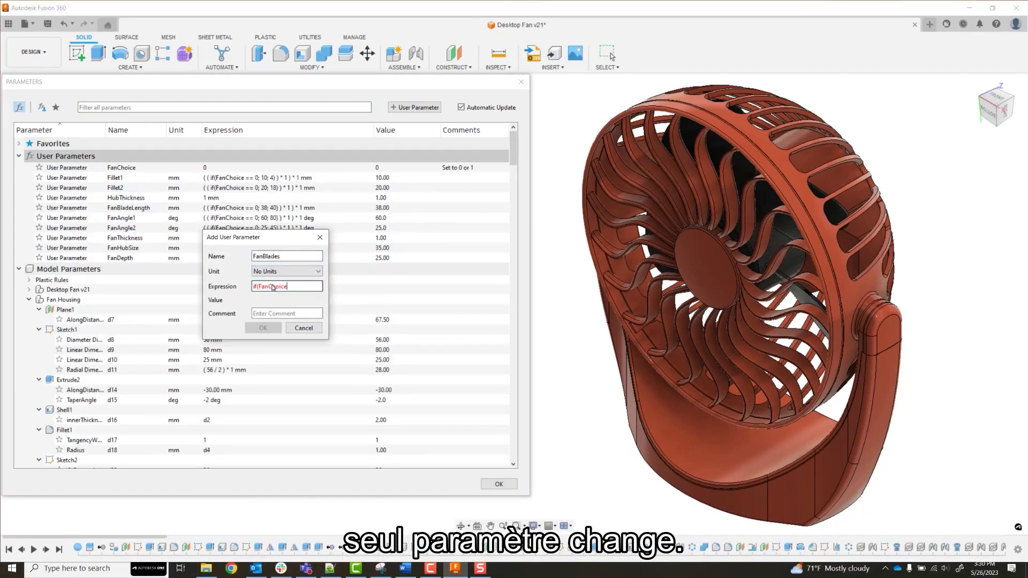
{"action": "type", "text": " == 0; 5; 18)"}
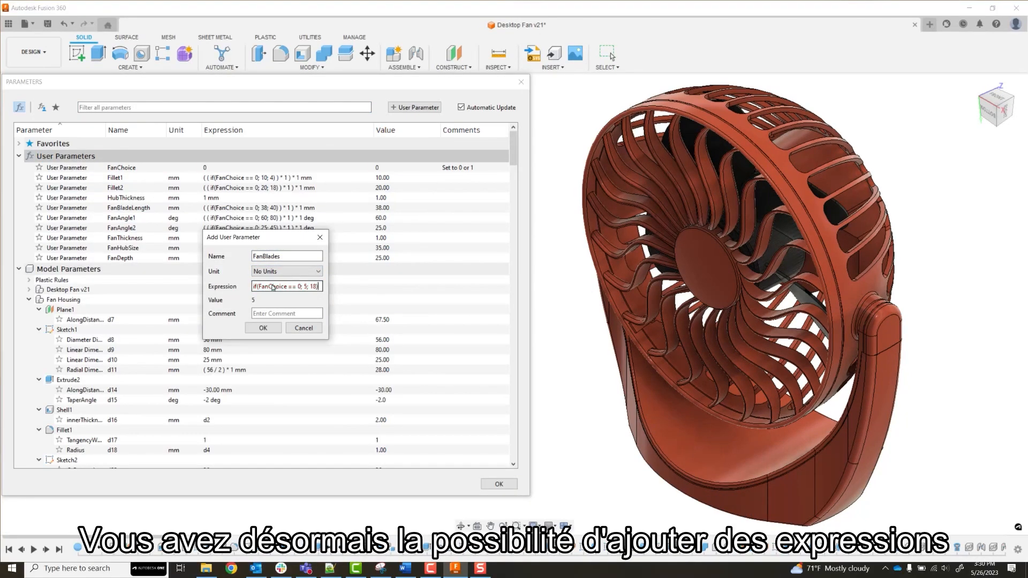
{"action": "key", "text": "Return"}
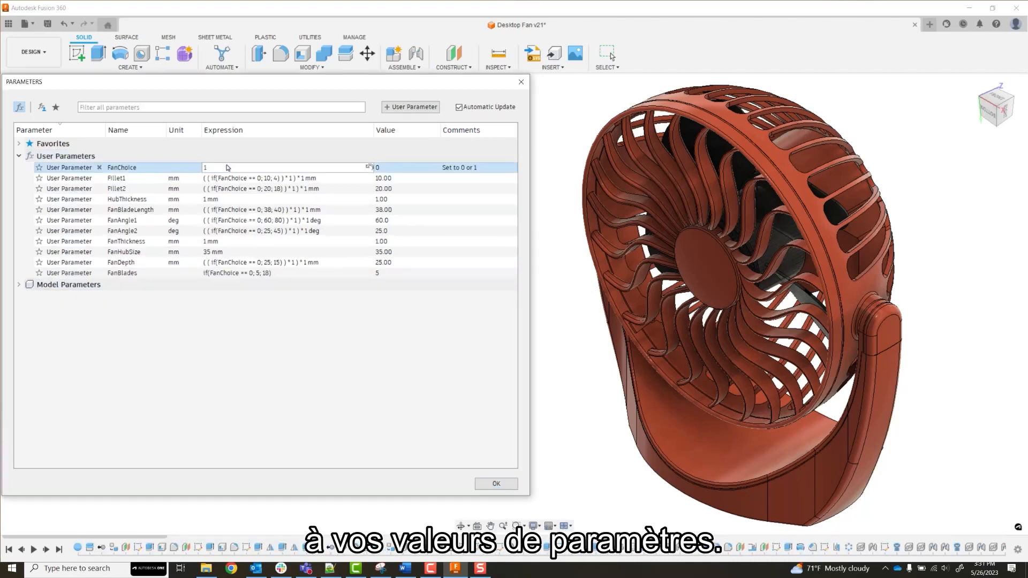
{"action": "type", "text": "1"}
{"action": "key", "text": "Return"}
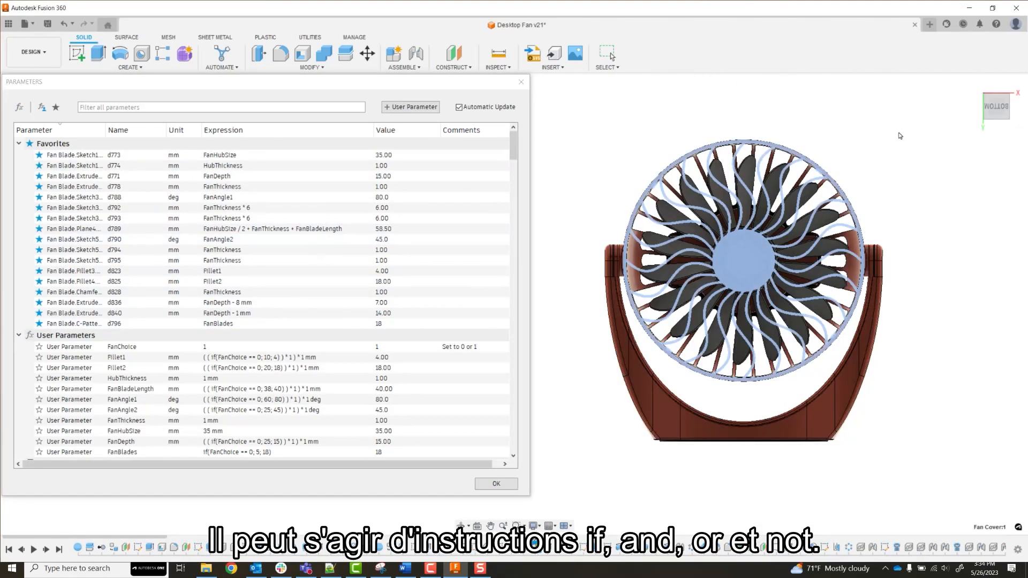
- Reopen the parameters and filter them to show user parameters only
{"action": "key", "text": "Escape"}
{"action": "left_click", "coordinate": [321, 67]}
{"action": "left_click", "coordinate": [283, 302]}
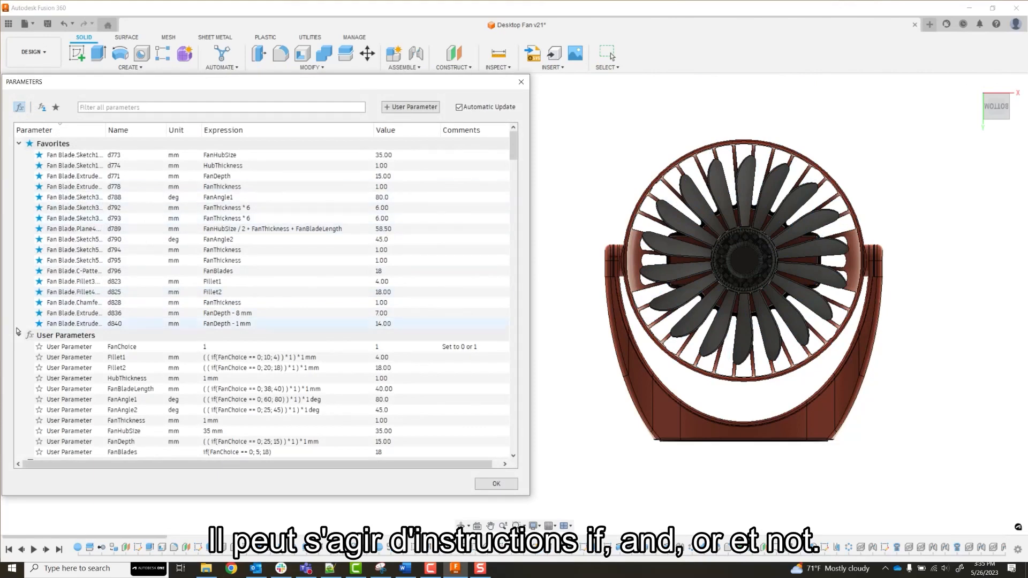
{"action": "left_click", "coordinate": [19, 168]}
{"action": "left_click", "coordinate": [19, 156]}
{"action": "left_click", "coordinate": [41, 108]}
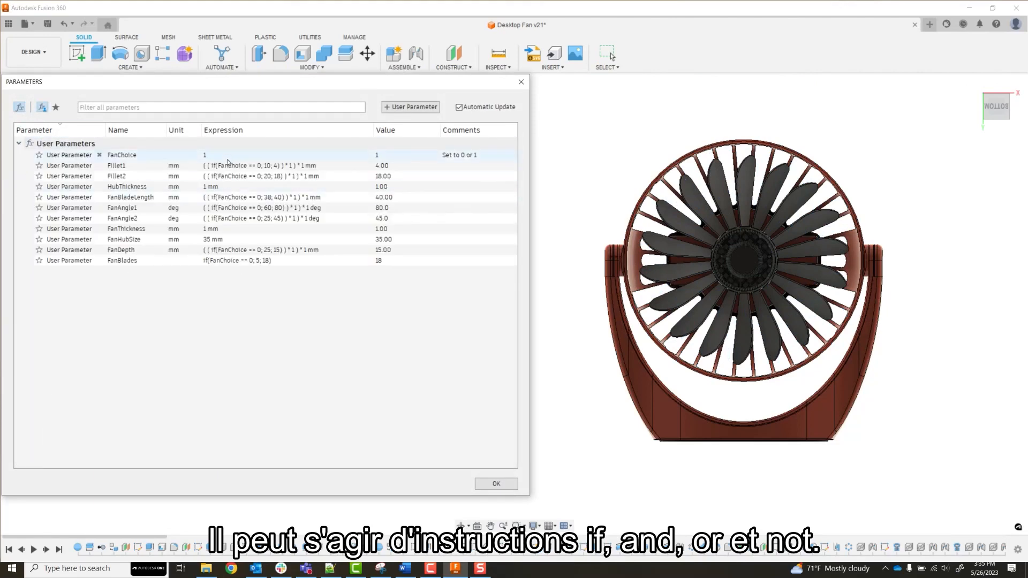
- Switch the FanChoice parameter to 0 and back to 1 to compare the two fan blade variants
{"action": "left_click", "coordinate": [234, 155]}
{"action": "type", "text": "0"}
{"action": "key", "text": "Return"}
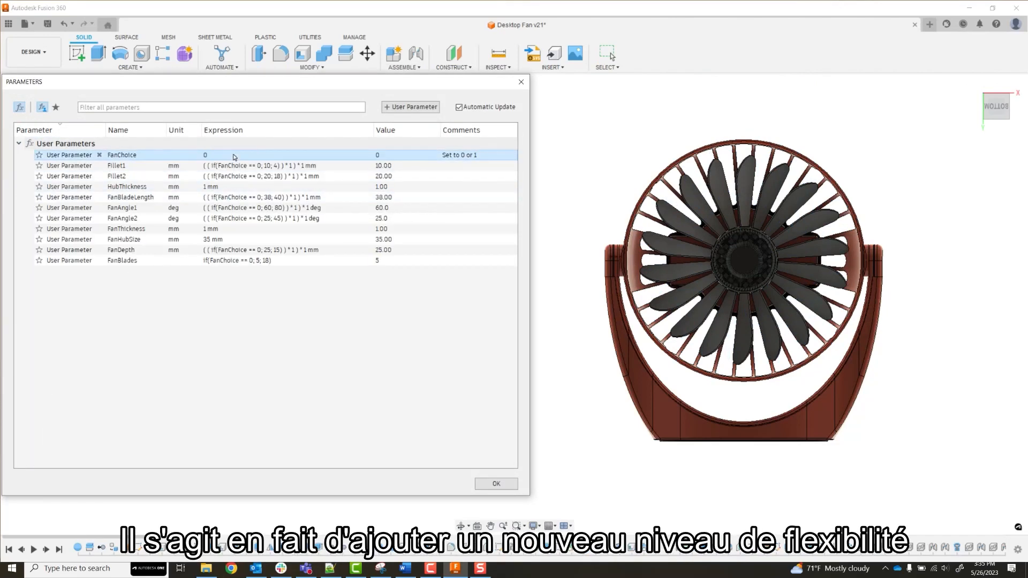
{"action": "left_click", "coordinate": [234, 155]}
{"action": "type", "text": "1"}
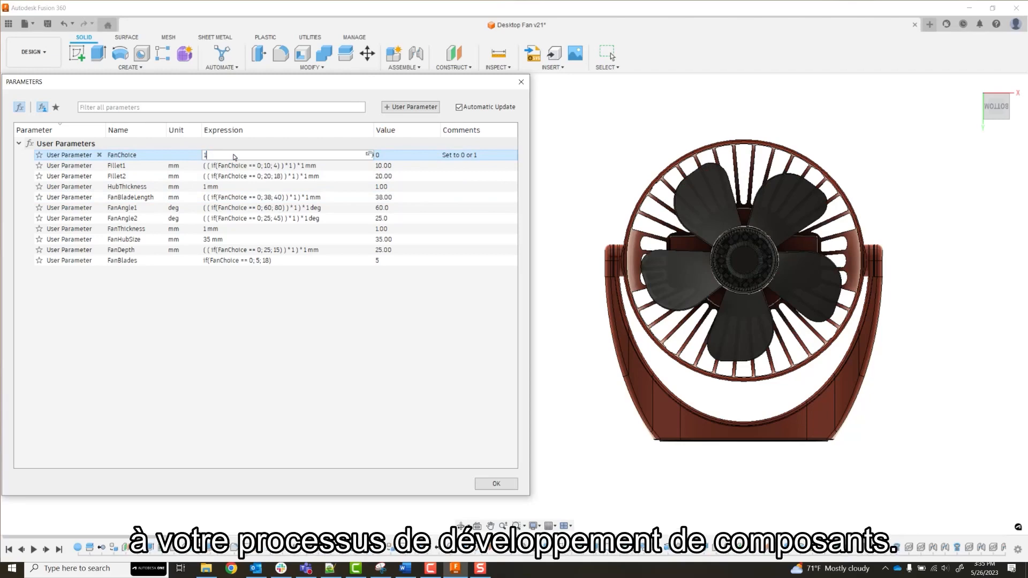
{"action": "key", "text": "Return"}
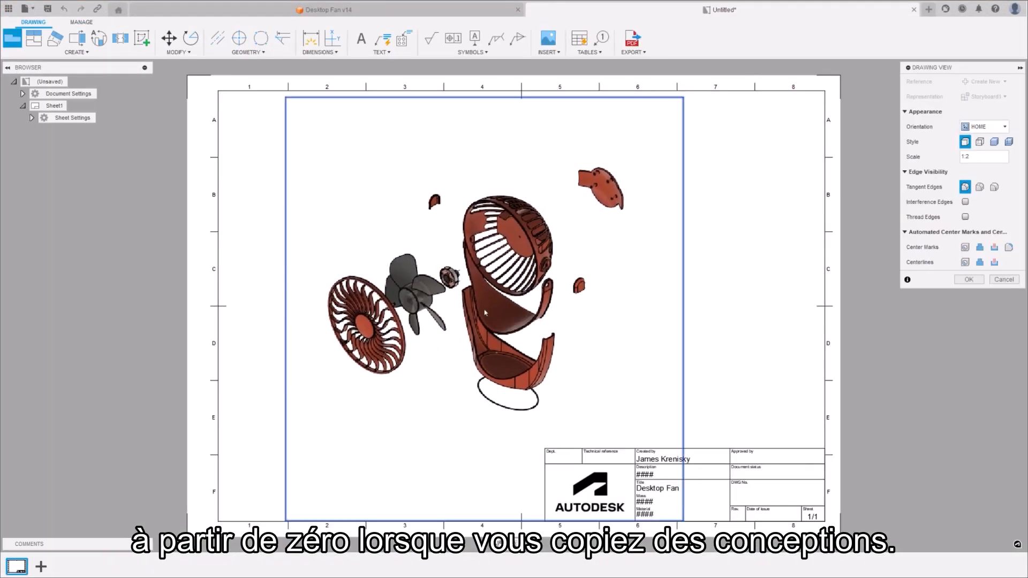
- Finish the exploded fan's drawing view in HOME orientation at 1:2 scale and place a first-level parts list on the sheet
{"action": "left_click", "coordinate": [978, 280]}
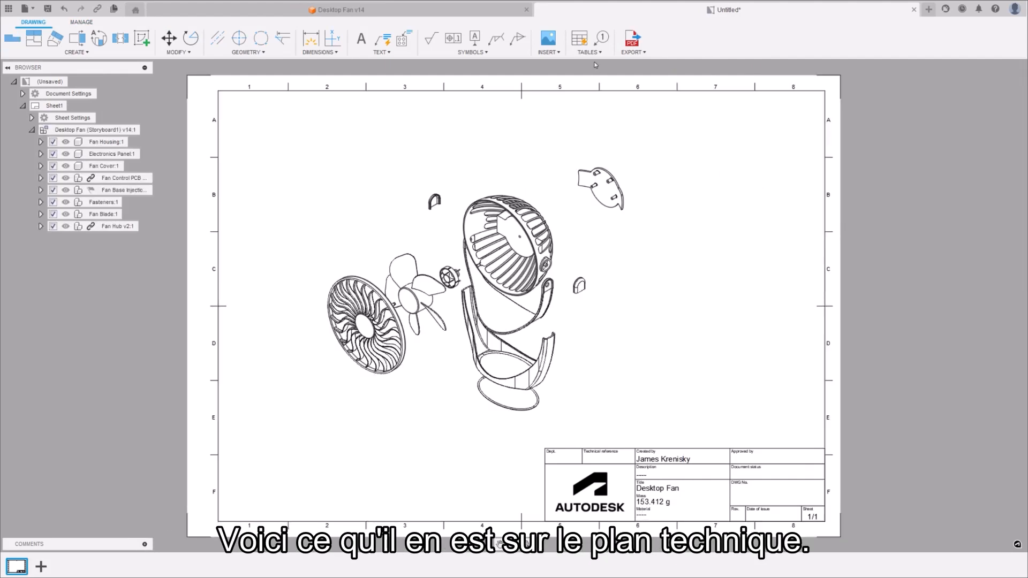
{"action": "left_click", "coordinate": [579, 38]}
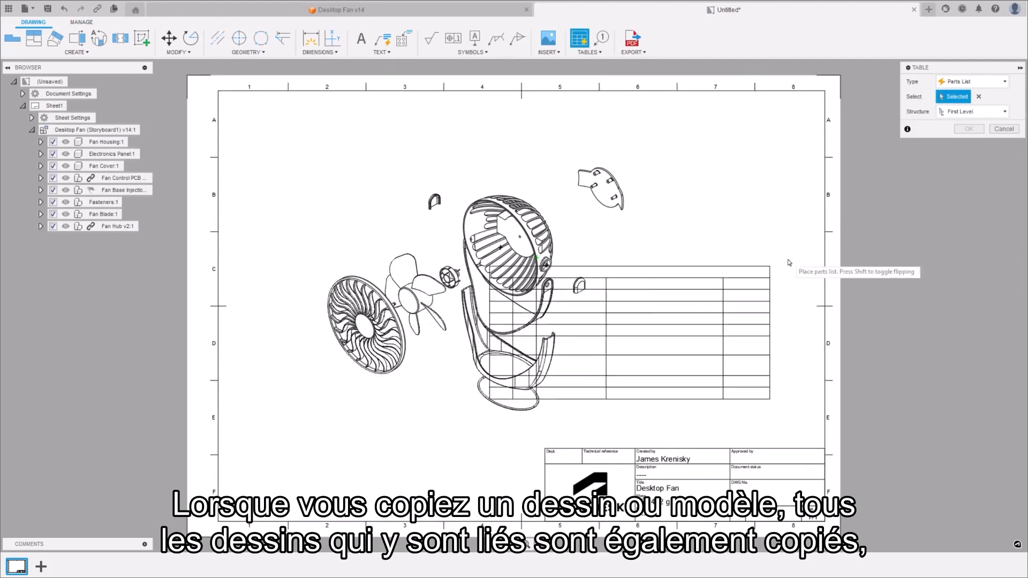
{"action": "left_click", "coordinate": [815, 299]}
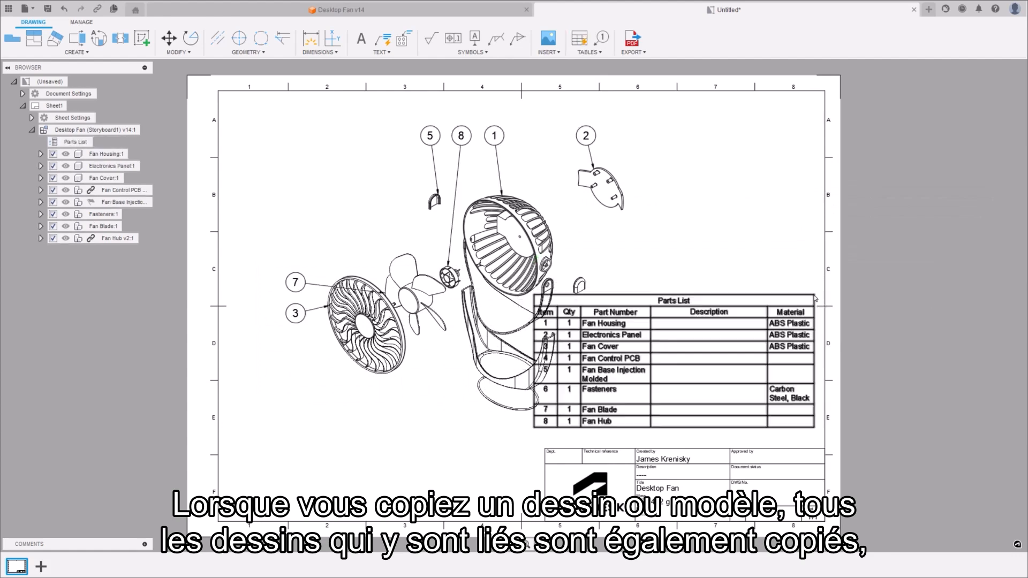
- Remove the Material and Description columns from the parts list
{"action": "double_click", "coordinate": [789, 306]}
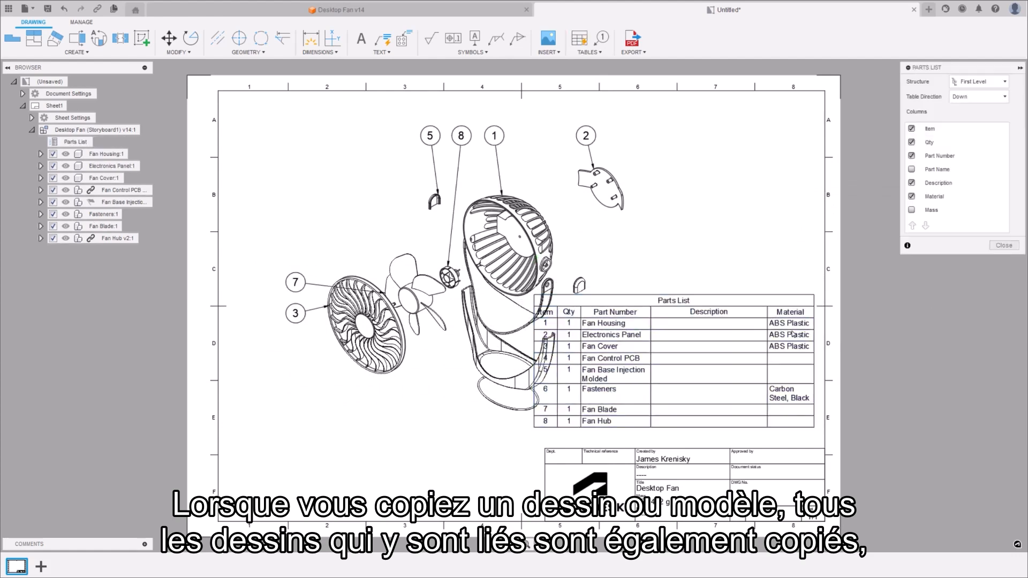
{"action": "left_click", "coordinate": [911, 197]}
{"action": "left_click", "coordinate": [912, 182]}
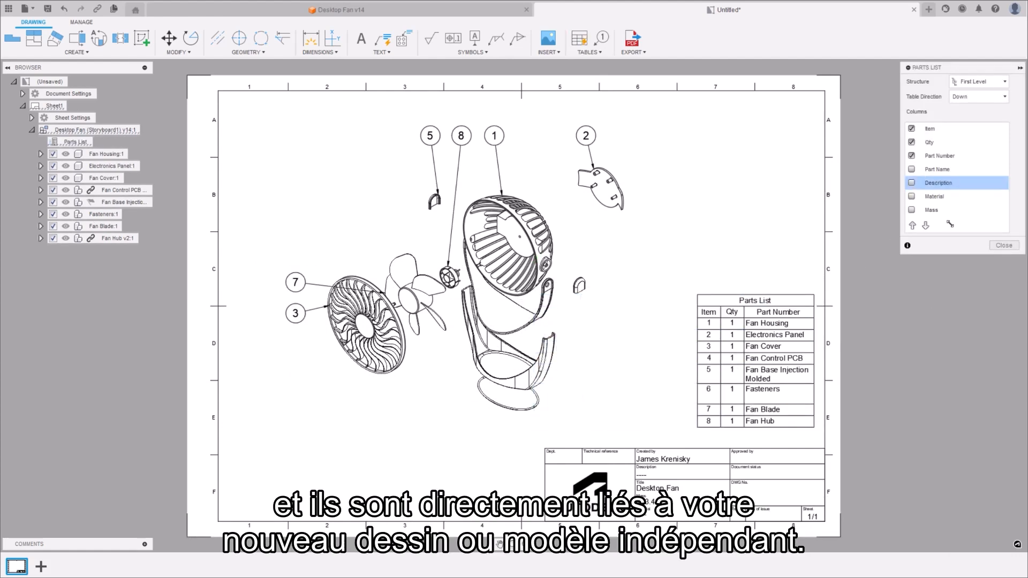
{"action": "left_click", "coordinate": [1004, 245]}
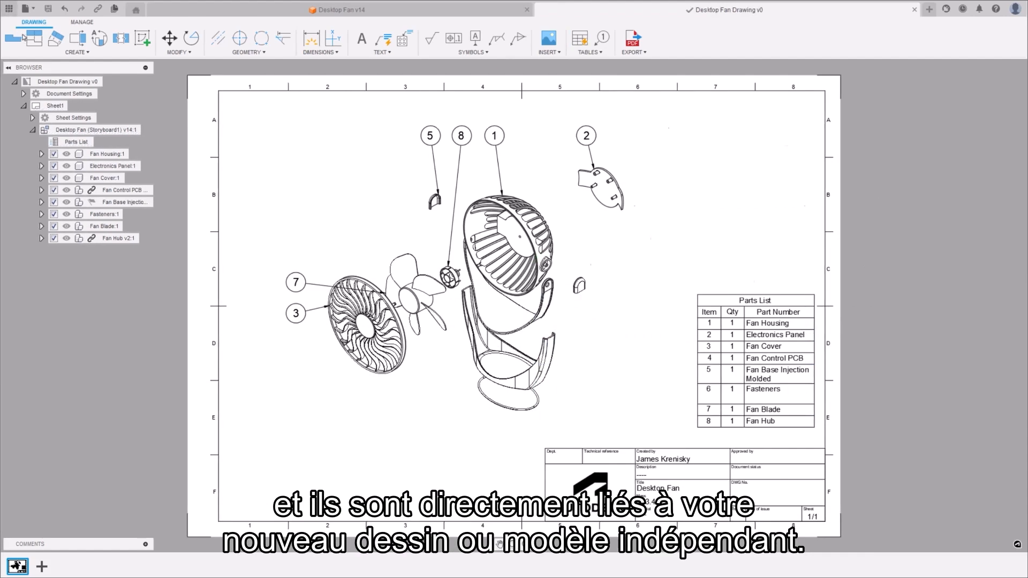
- Copy the Desktop Fan design from the Fan project folder, including its related drawing
{"action": "left_click", "coordinate": [8, 9]}
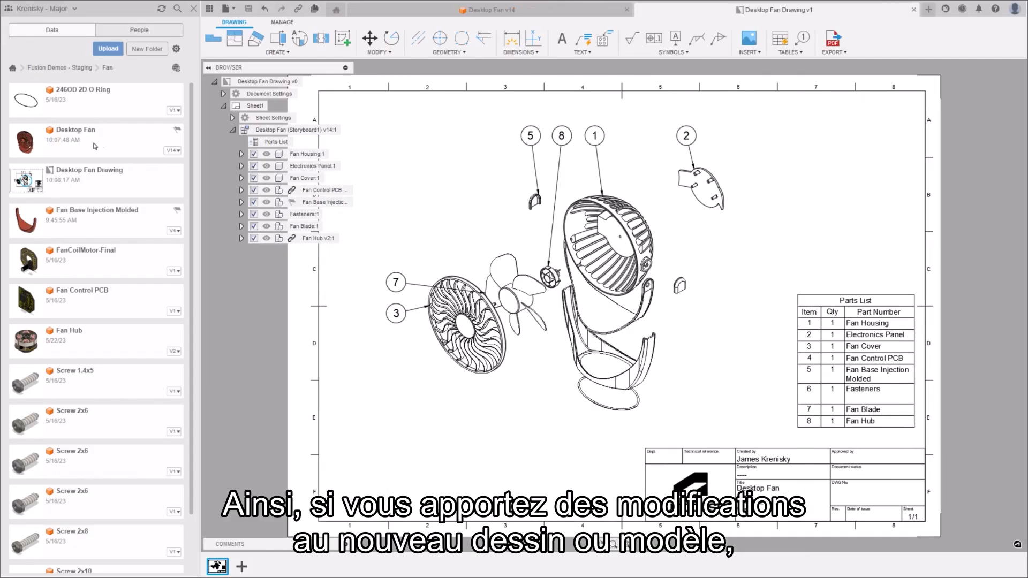
{"action": "right_click", "coordinate": [137, 147]}
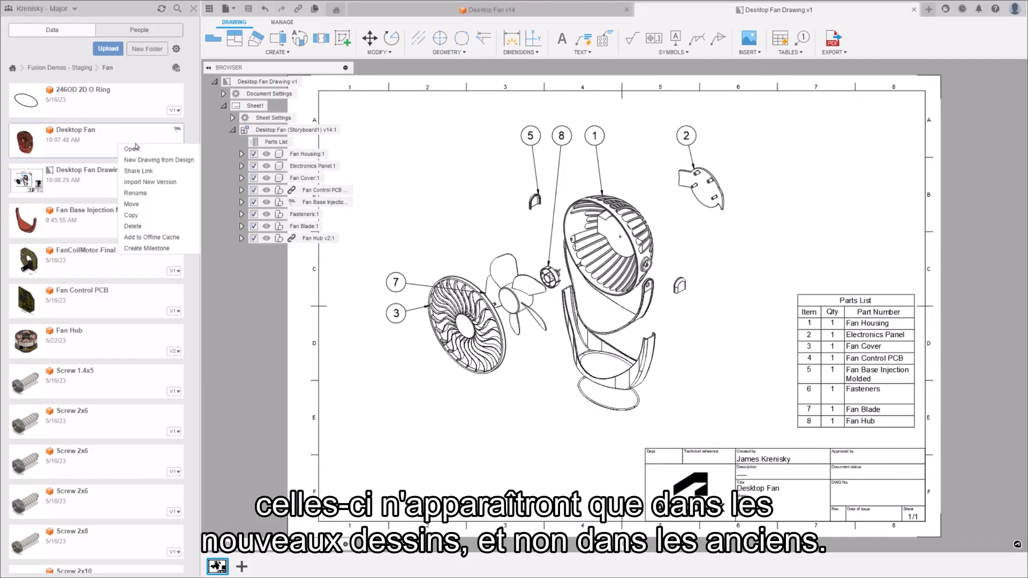
{"action": "left_click", "coordinate": [137, 216]}
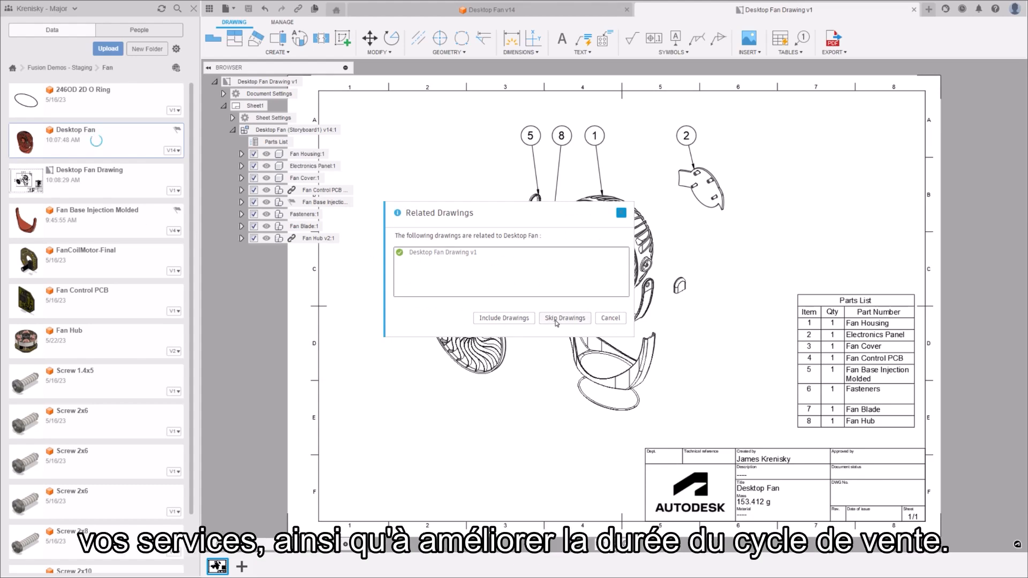
{"action": "left_click", "coordinate": [507, 319]}
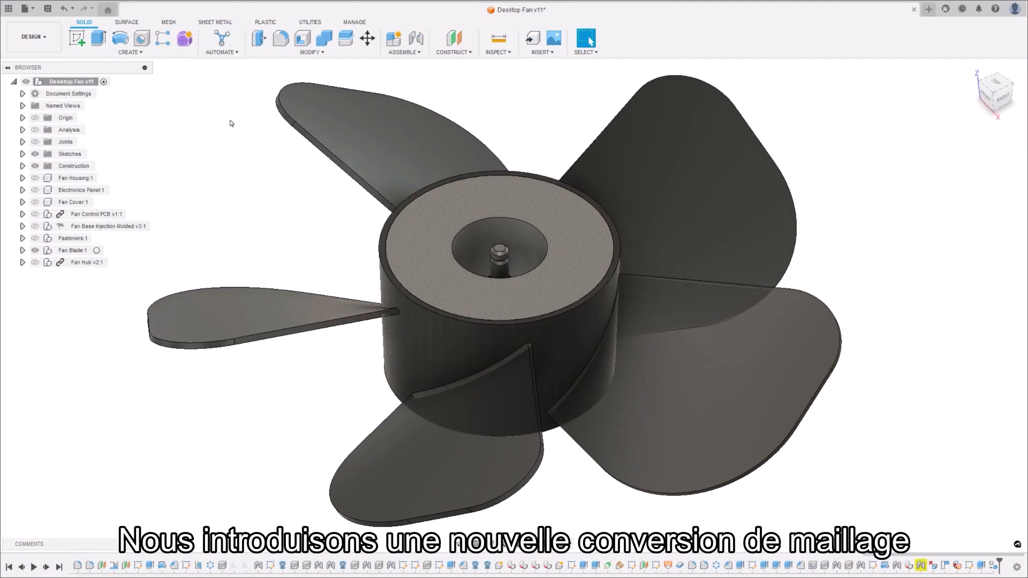
- Apply a volumetric lattice to the Hub Insulation with a 2.40 mm thick solid offset on its inner and outer cylindrical faces
{"action": "left_click", "coordinate": [253, 55]}
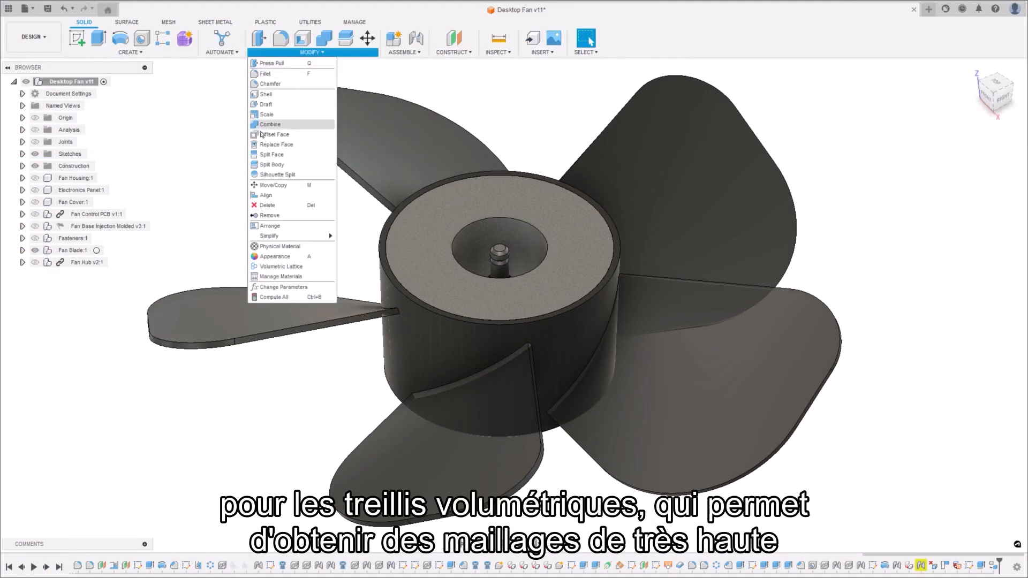
{"action": "left_click", "coordinate": [278, 266]}
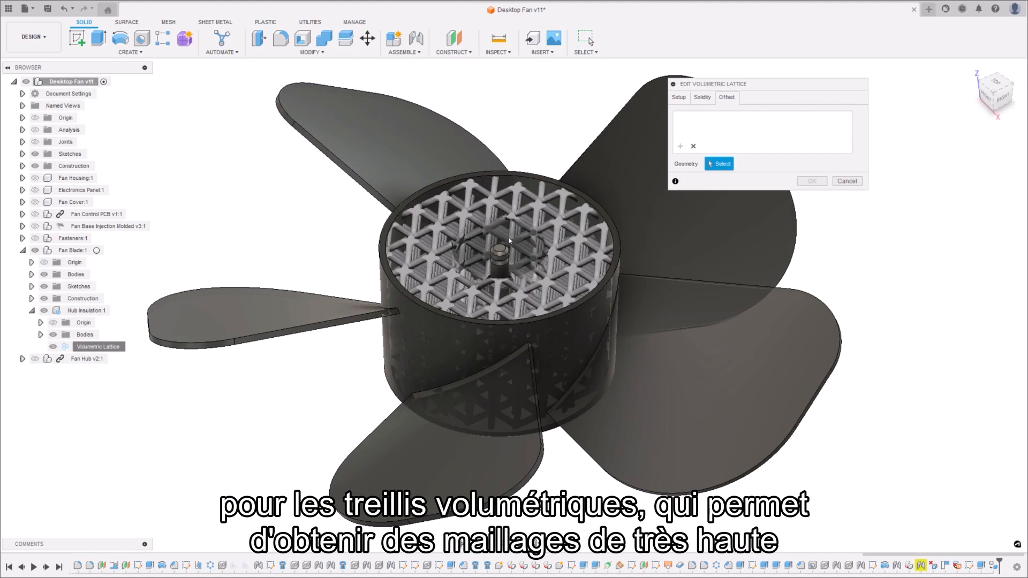
{"action": "left_click", "coordinate": [509, 241]}
{"action": "left_click", "coordinate": [429, 318]}
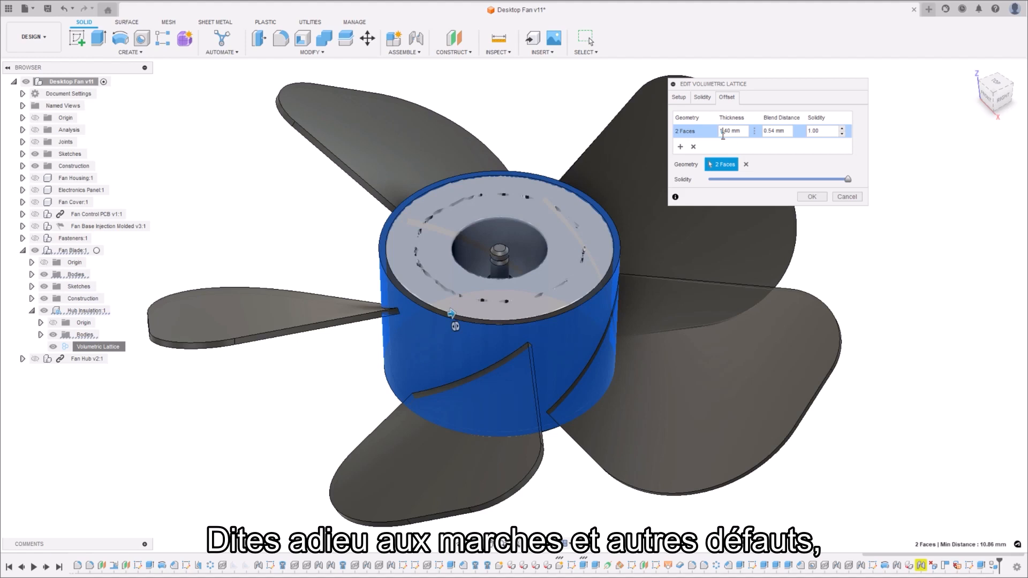
{"action": "scroll", "coordinate": [722, 133], "scroll_direction": "up", "scroll_amount": 1}
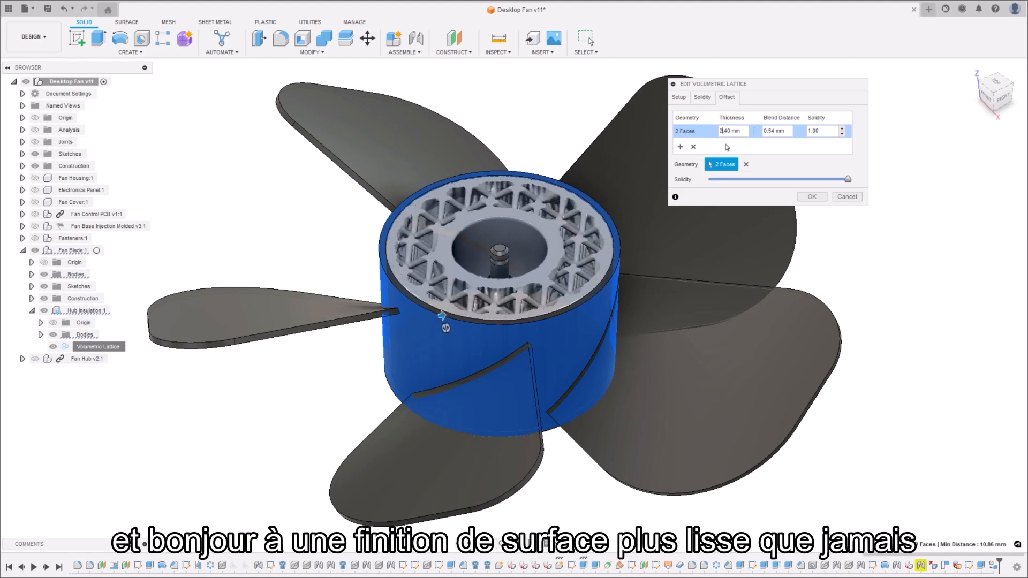
{"action": "left_click", "coordinate": [811, 197]}
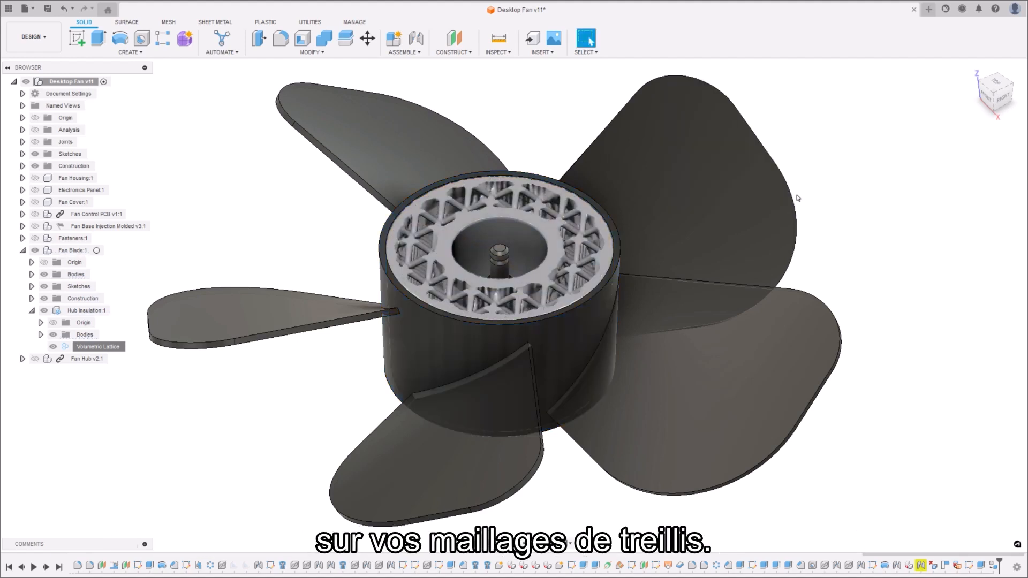
- Create a mesh from the Hub Insulation lattice body with Medium refinement and a 0.249 mm element size
{"action": "right_click", "coordinate": [426, 268]}
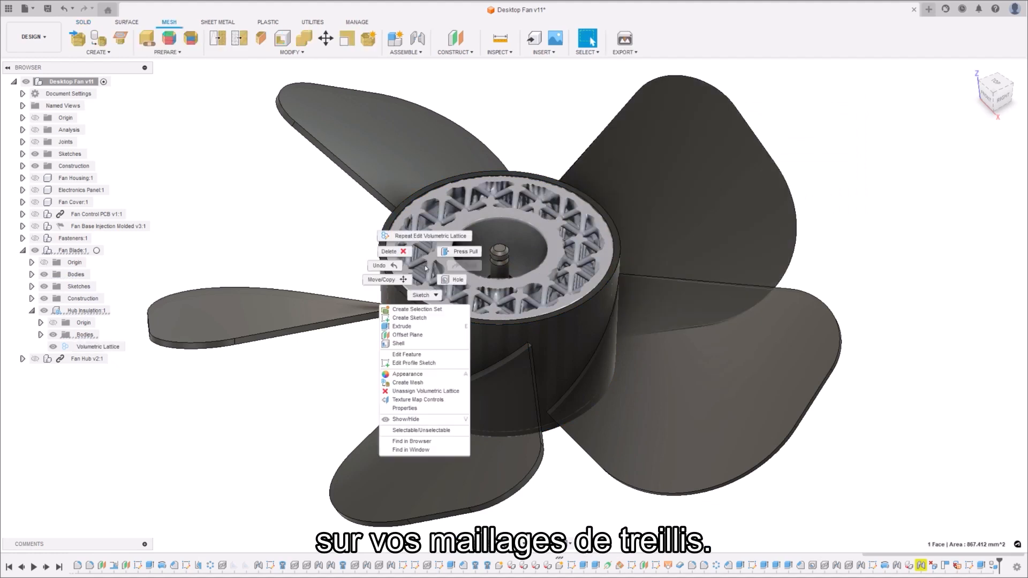
{"action": "left_click", "coordinate": [414, 382]}
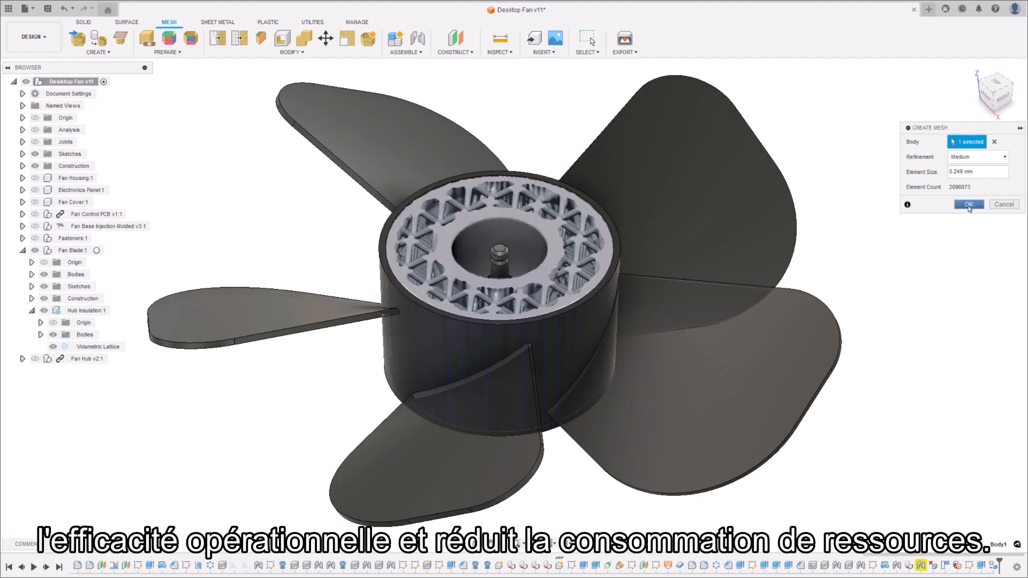
{"action": "left_click", "coordinate": [969, 205]}
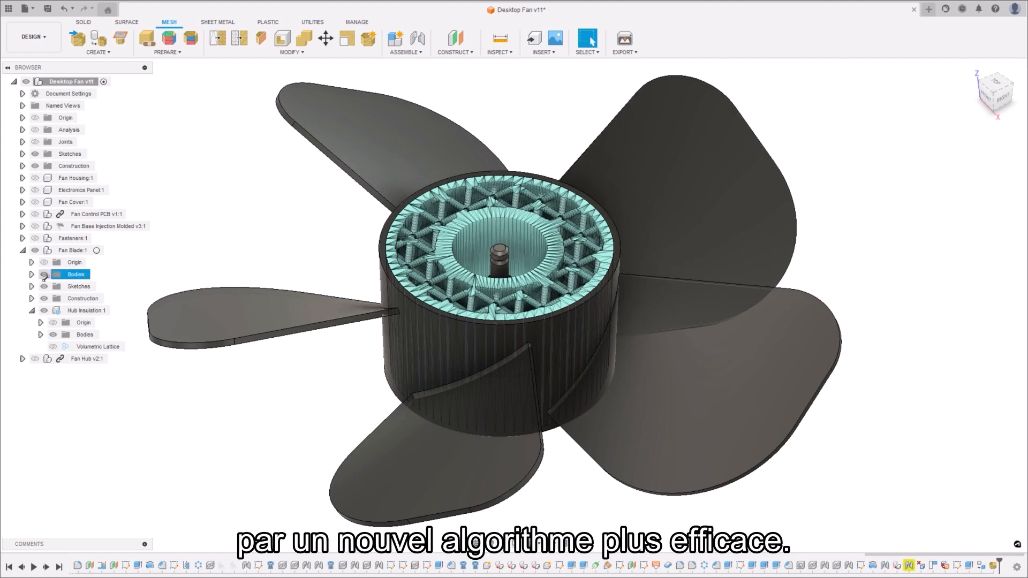
- Hide the Fan Blade bodies and examine the isolated lattice mesh from below and from the left side
{"action": "left_click", "coordinate": [44, 274]}
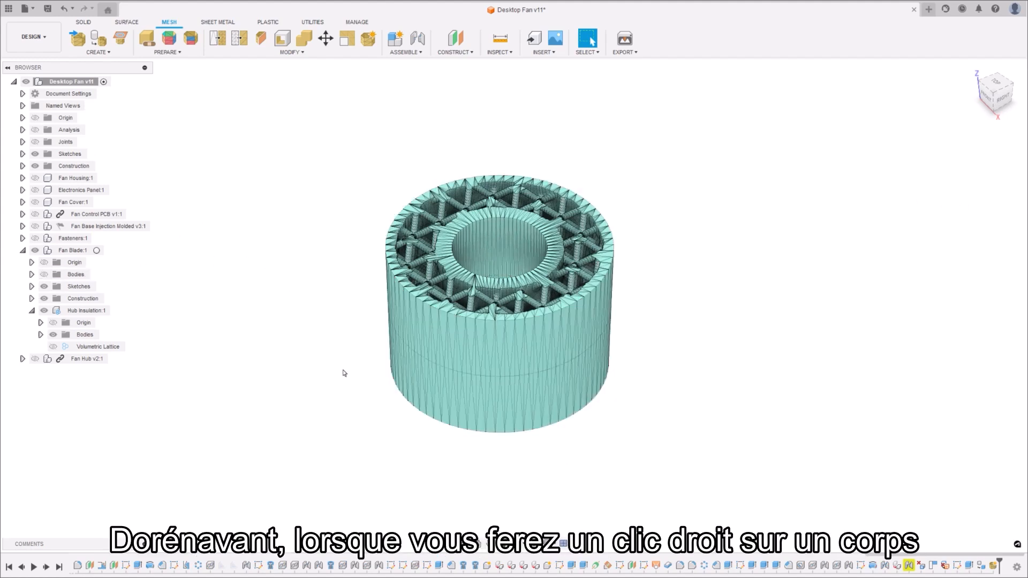
{"action": "middle_click_drag", "start_coordinate": [344, 373], "coordinate": [339, 165], "text": "shift"}
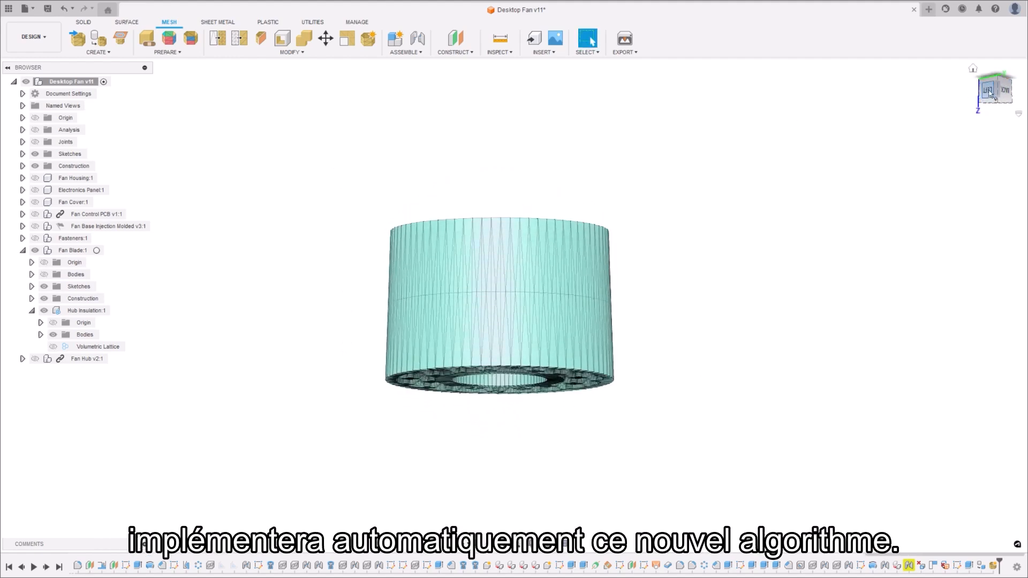
{"action": "left_click", "coordinate": [988, 91]}
{"action": "key", "text": "F6"}
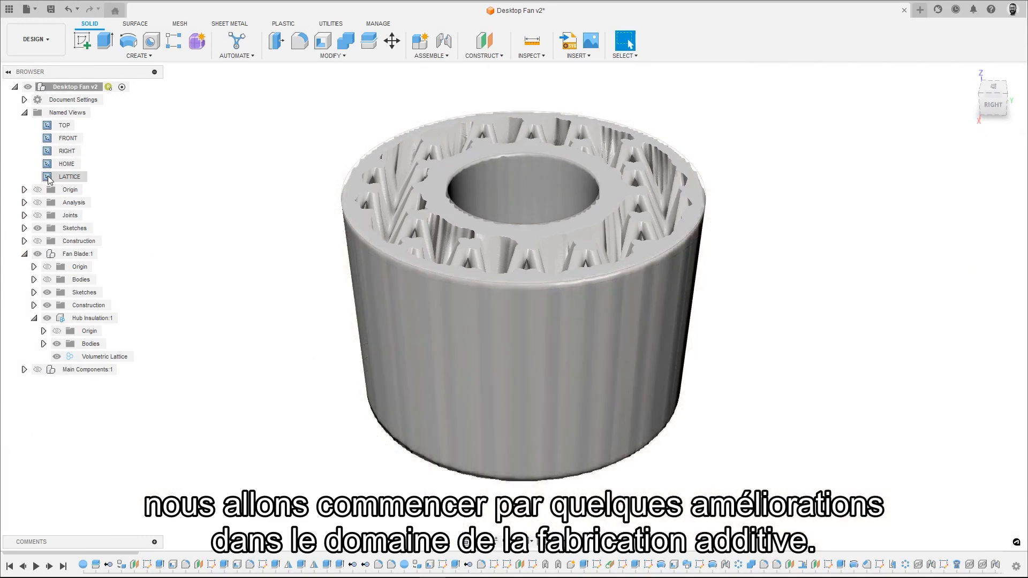
- Switch to the Manufacture workspace and create an additive setup using the EOS Formiga P110 FDR machine
{"action": "left_click", "coordinate": [42, 46]}
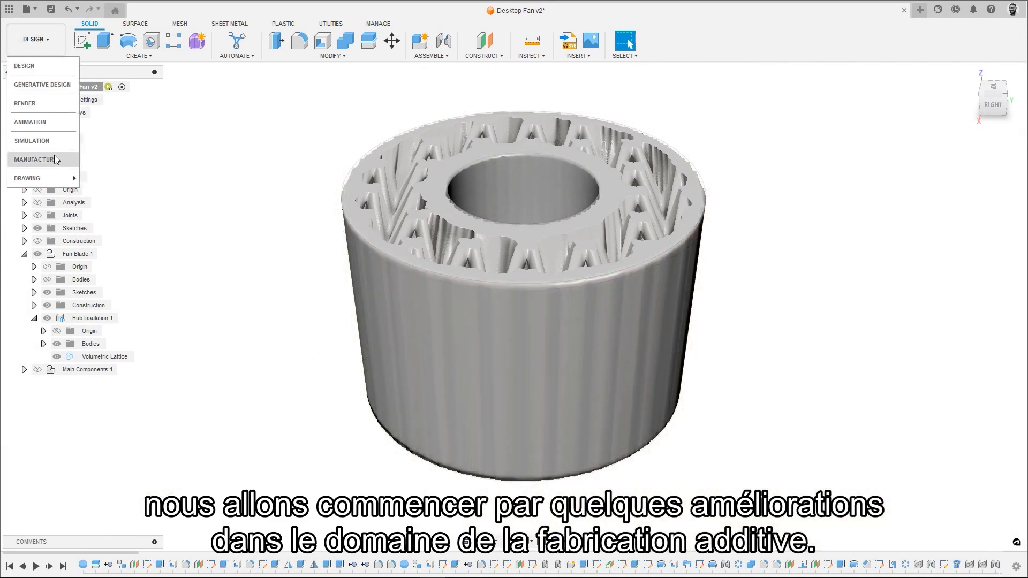
{"action": "left_click", "coordinate": [53, 160]}
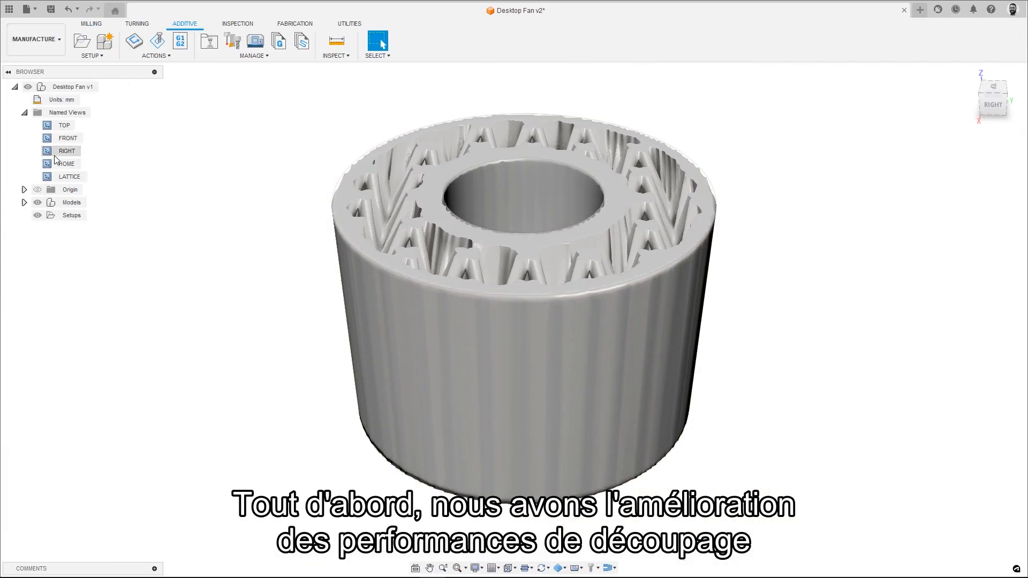
{"action": "left_click", "coordinate": [82, 43]}
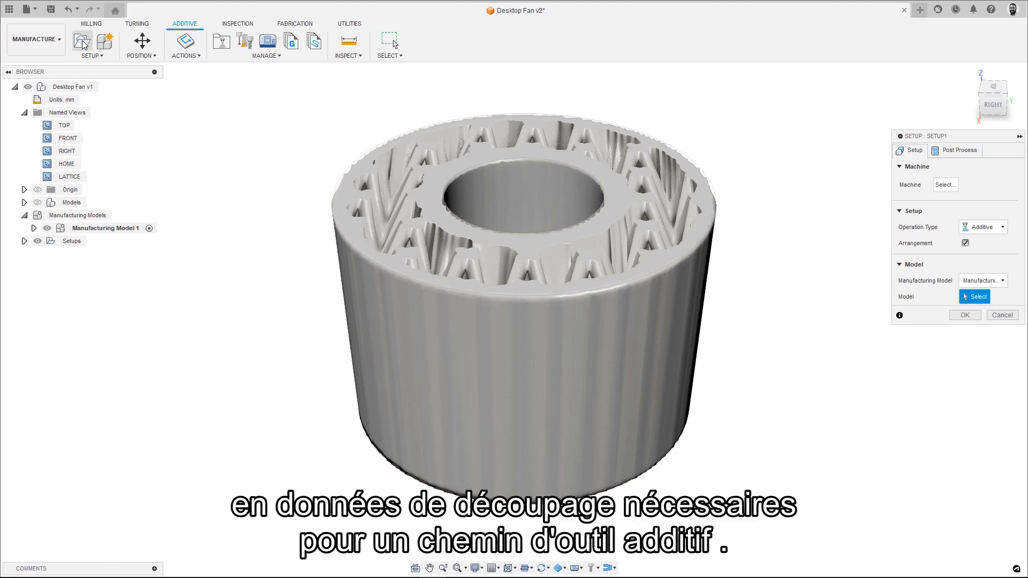
{"action": "left_click", "coordinate": [945, 185]}
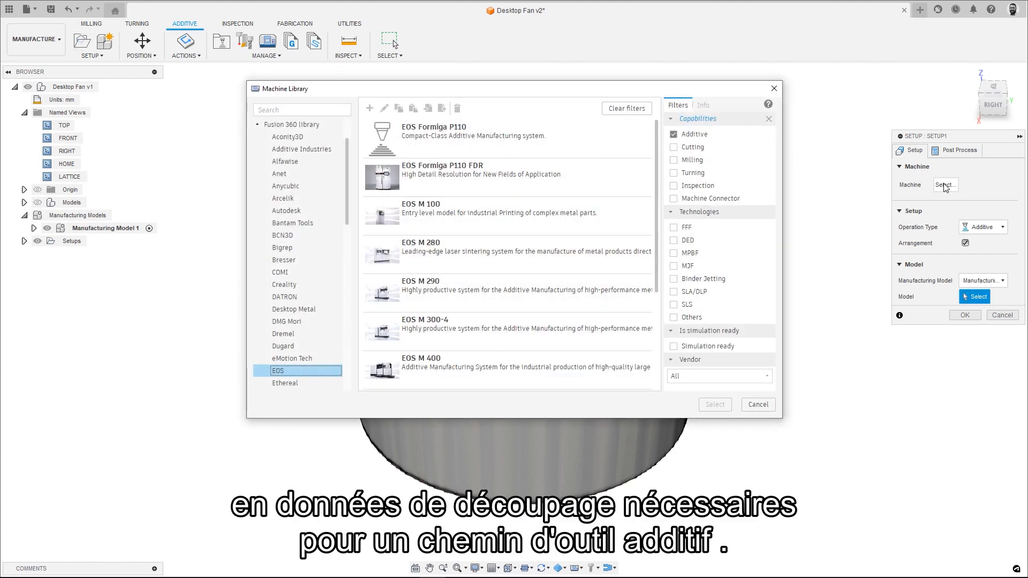
{"action": "left_click", "coordinate": [629, 162]}
{"action": "left_click", "coordinate": [718, 403]}
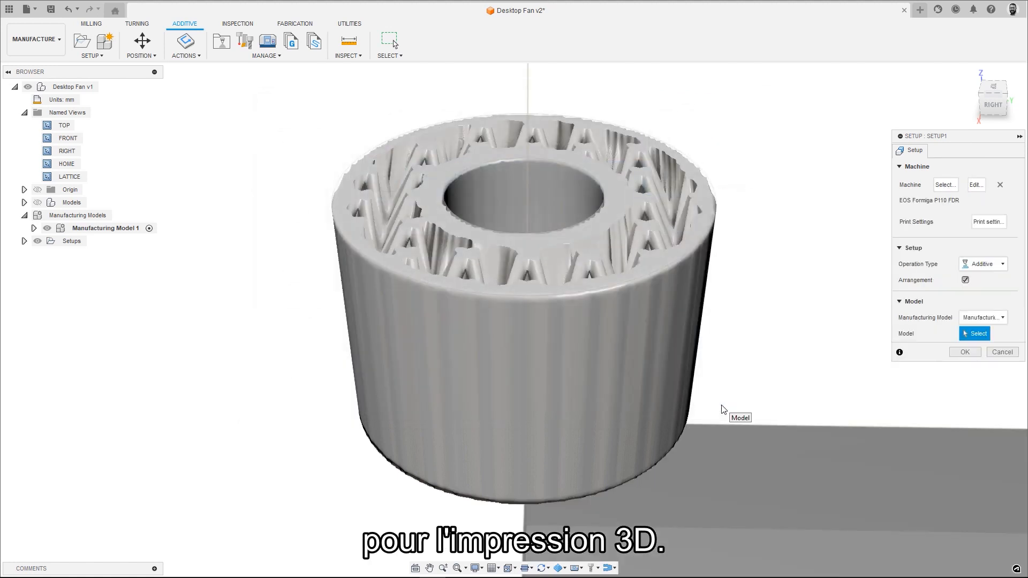
- Assign the EOS-SLS - 0.06mm print setting to the setup
{"action": "left_click", "coordinate": [985, 222]}
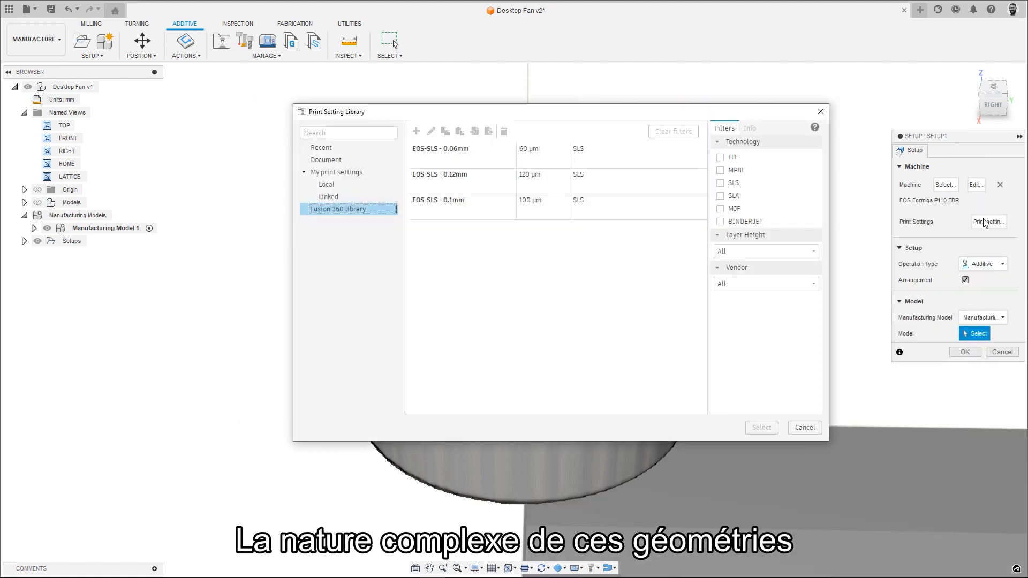
{"action": "left_click", "coordinate": [488, 156]}
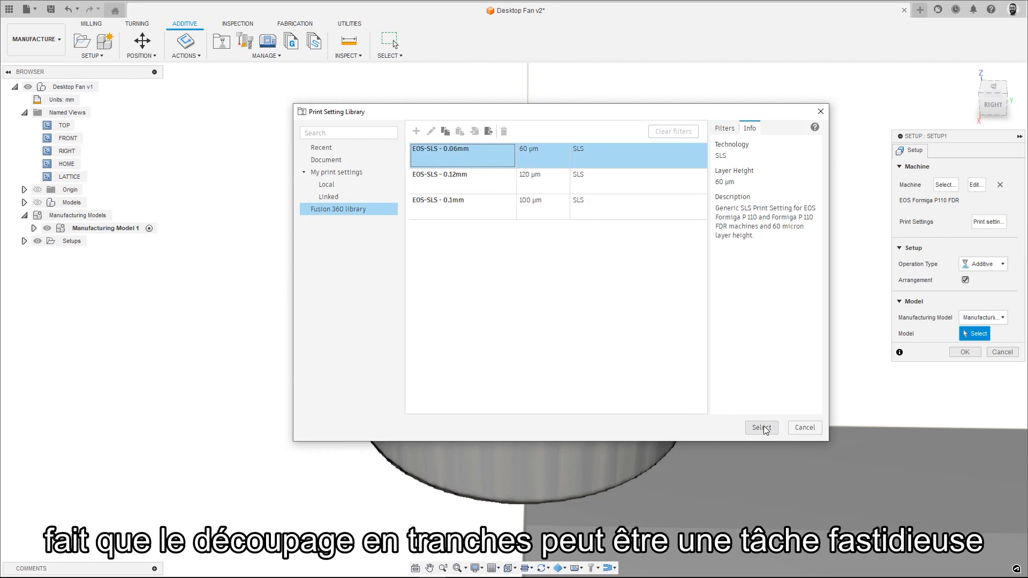
{"action": "left_click", "coordinate": [761, 428]}
- Add the Hub Insulation body to the setup and arrange it in the build volume with 5 mm clearances and 1 mm voxel size
{"action": "left_click", "coordinate": [633, 318]}
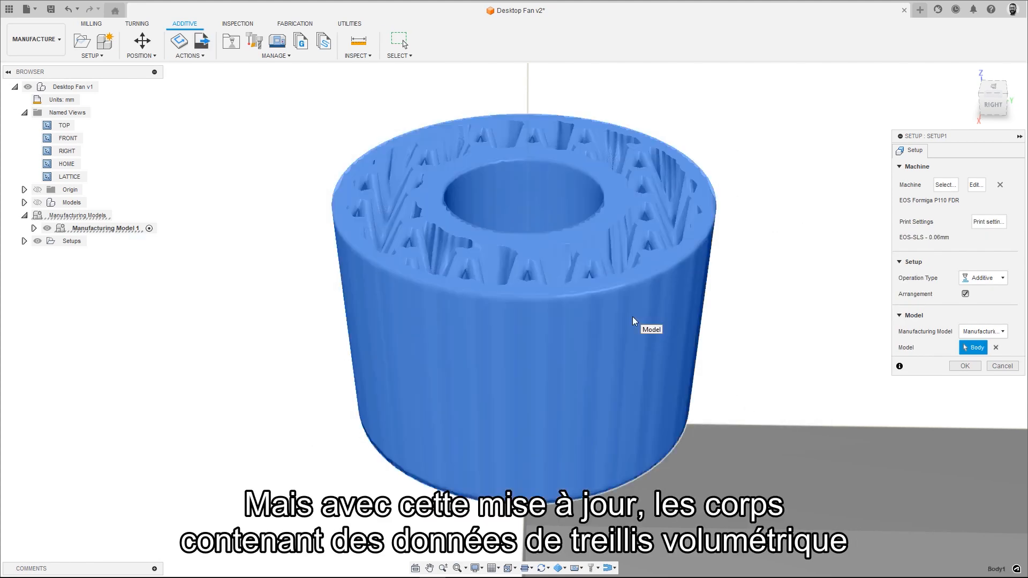
{"action": "left_click", "coordinate": [964, 366]}
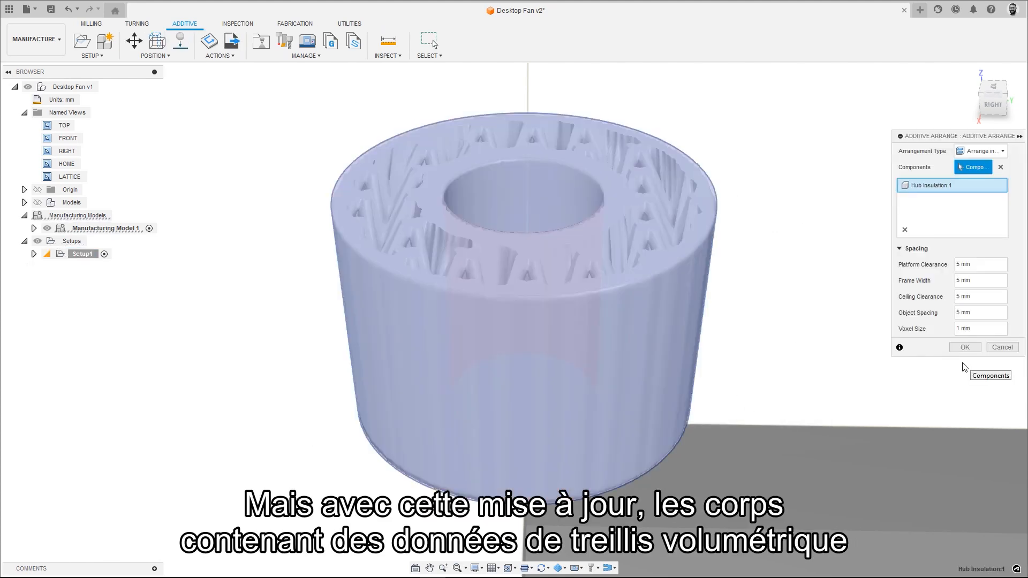
{"action": "left_click", "coordinate": [964, 347]}
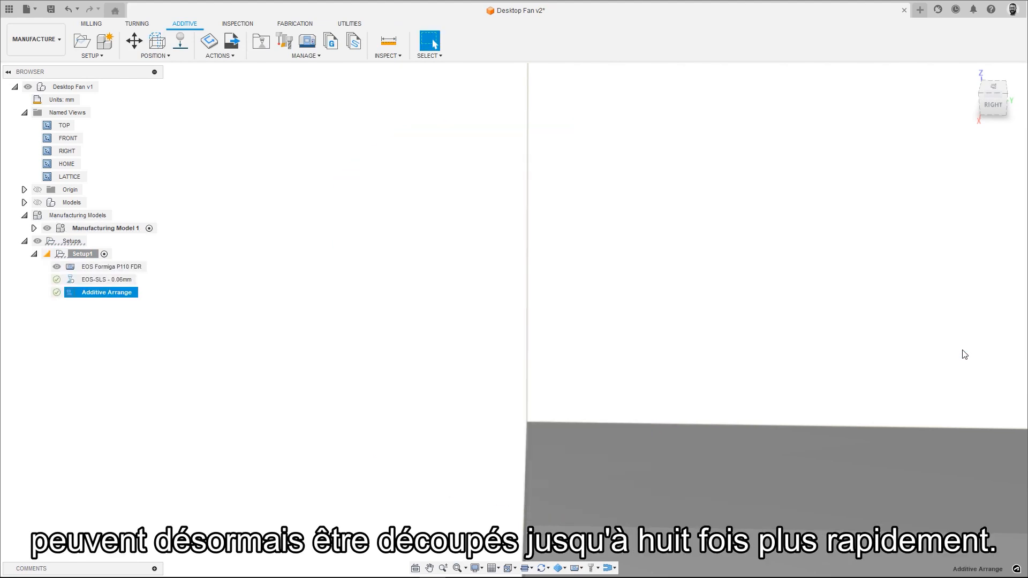
{"action": "left_click", "coordinate": [968, 72]}
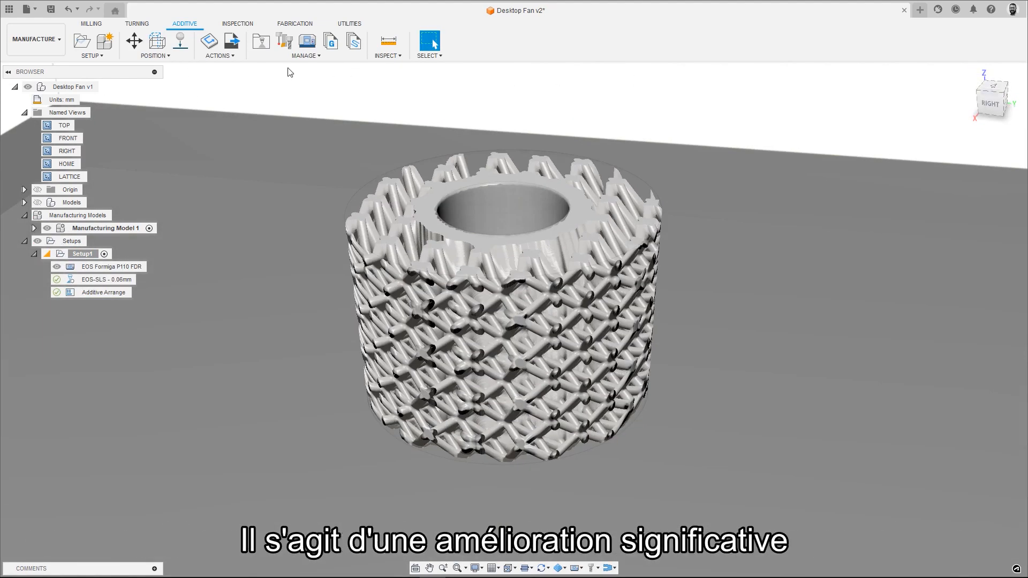
- Create a machine build file with the SLI Exporter and save it as Export in the C:\Temp folder
{"action": "left_click", "coordinate": [220, 56]}
{"action": "left_click", "coordinate": [247, 79]}
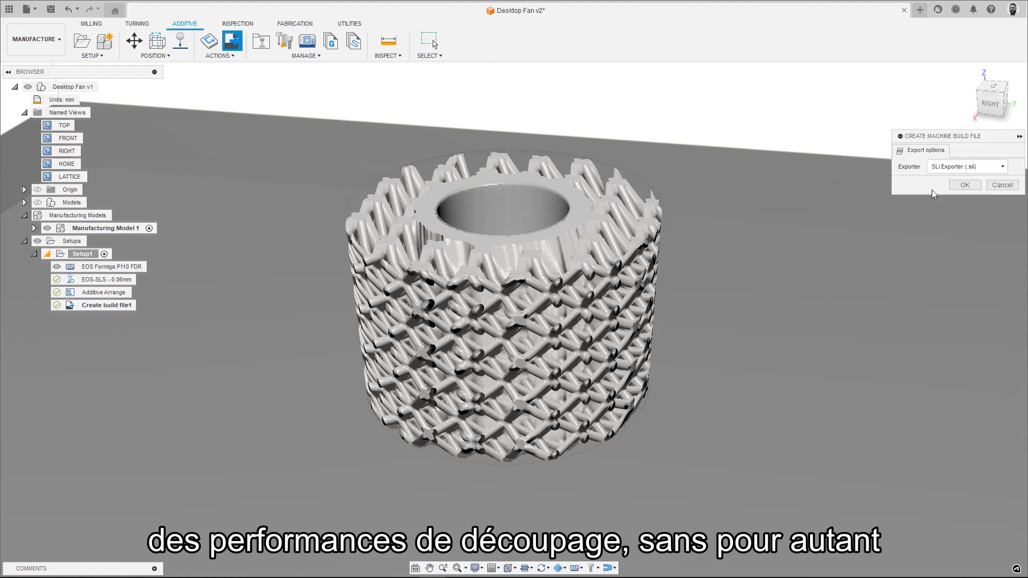
{"action": "left_click", "coordinate": [964, 186]}
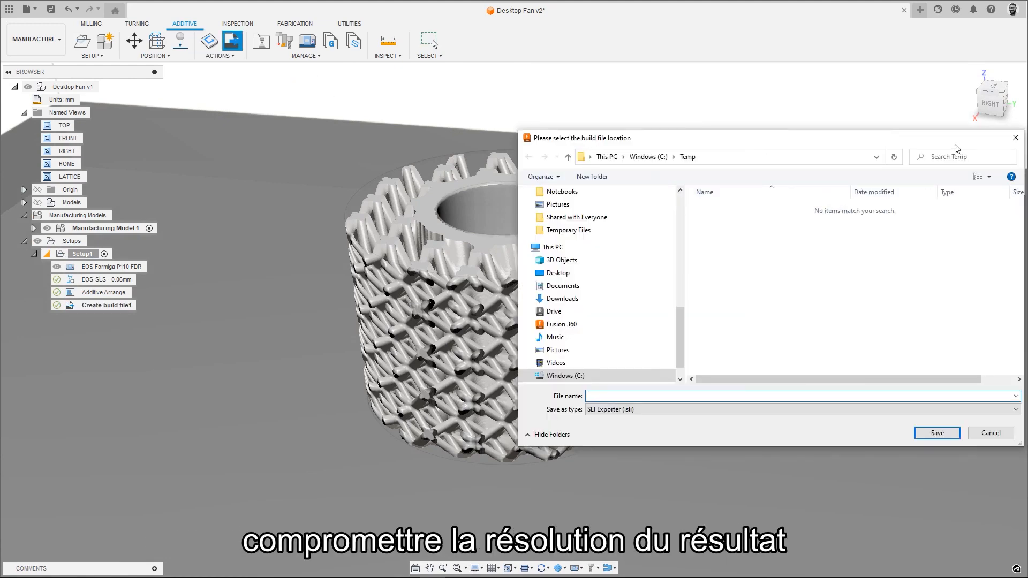
{"action": "type", "text": "Export"}
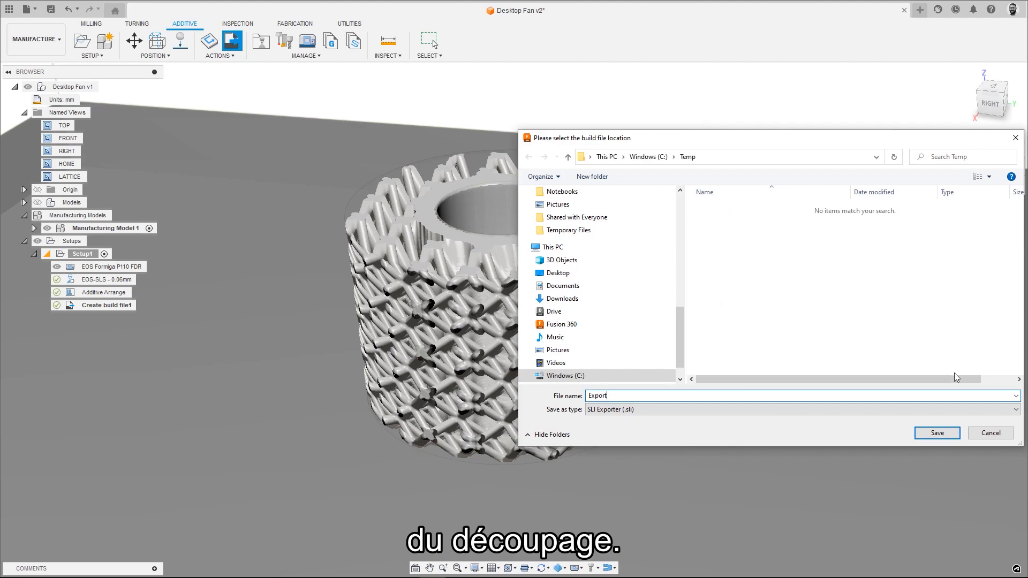
{"action": "left_click", "coordinate": [936, 434]}
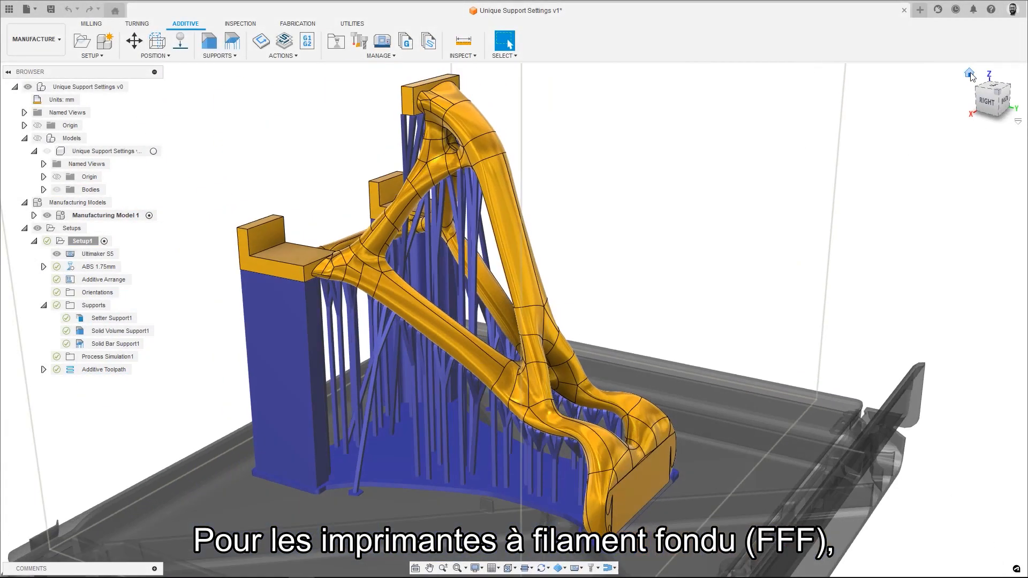
- Expand the Normal preset's Volume, Bar and Setter support parameters in the ABS 1.75mm print setting and set the Setter's Support-to-Body Horizontal Gap to 0.1 mm
{"action": "left_click", "coordinate": [100, 266]}
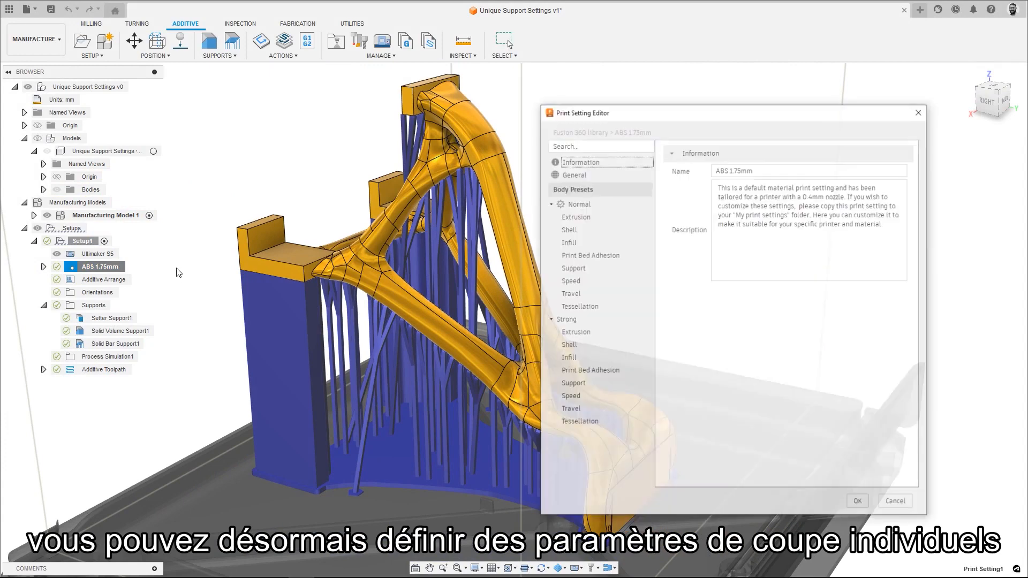
{"action": "left_click", "coordinate": [572, 268]}
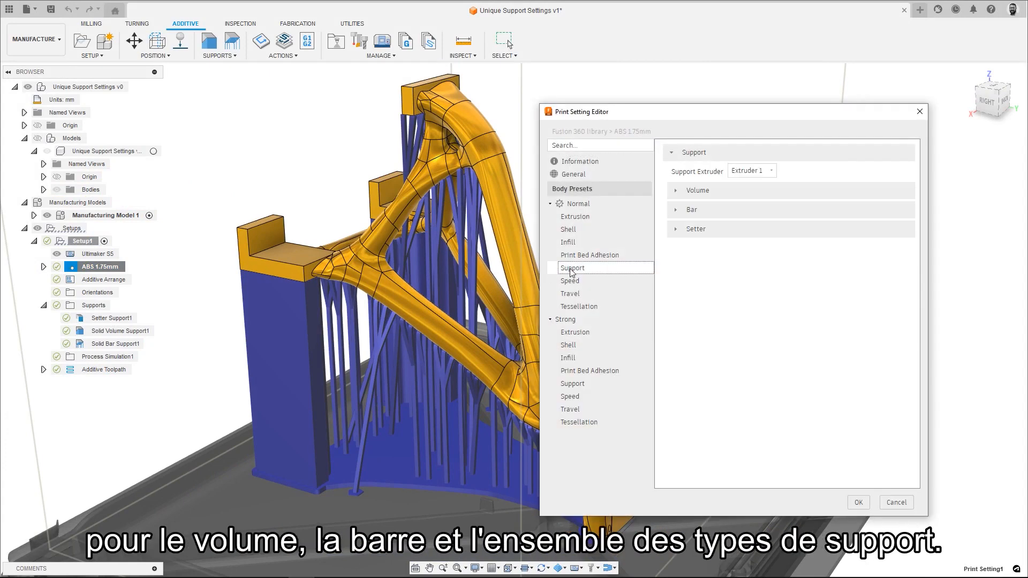
{"action": "left_click", "coordinate": [676, 191]}
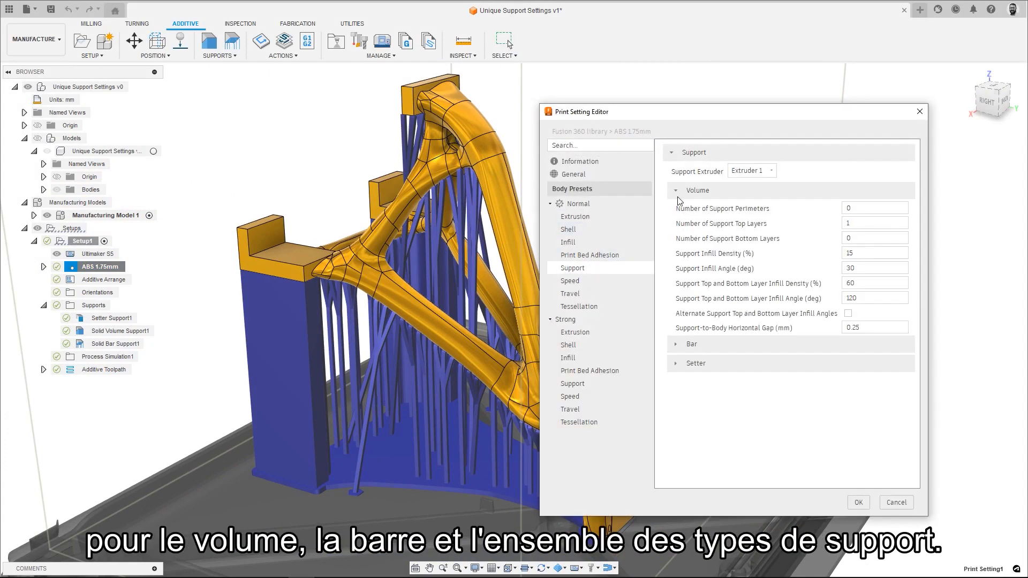
{"action": "left_click", "coordinate": [674, 344]}
{"action": "scroll", "coordinate": [675, 346], "scroll_direction": "down", "scroll_amount": 1}
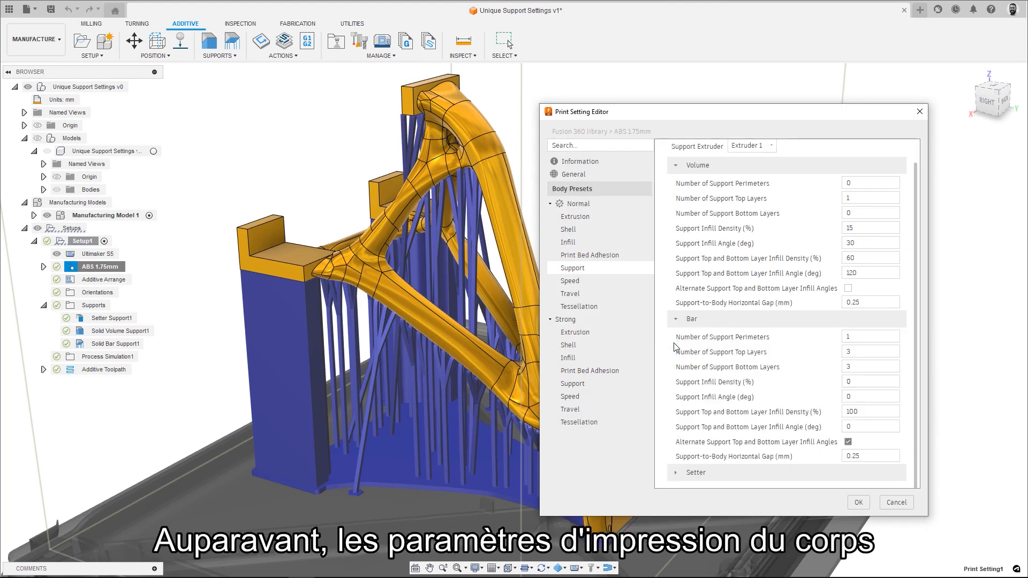
{"action": "left_click", "coordinate": [680, 474]}
{"action": "scroll", "coordinate": [680, 474], "scroll_direction": "down", "scroll_amount": 5}
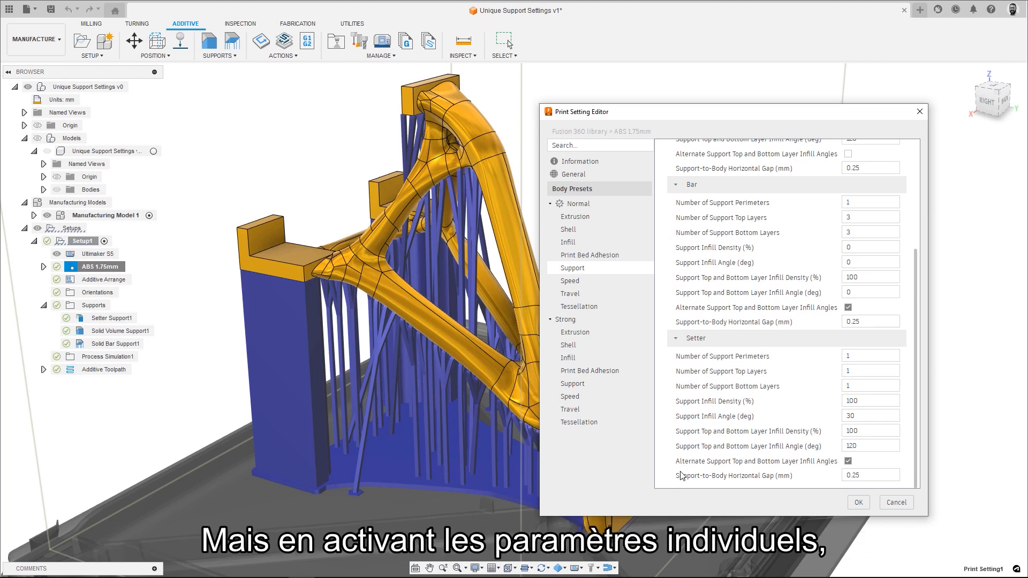
{"action": "double_click", "coordinate": [855, 474]}
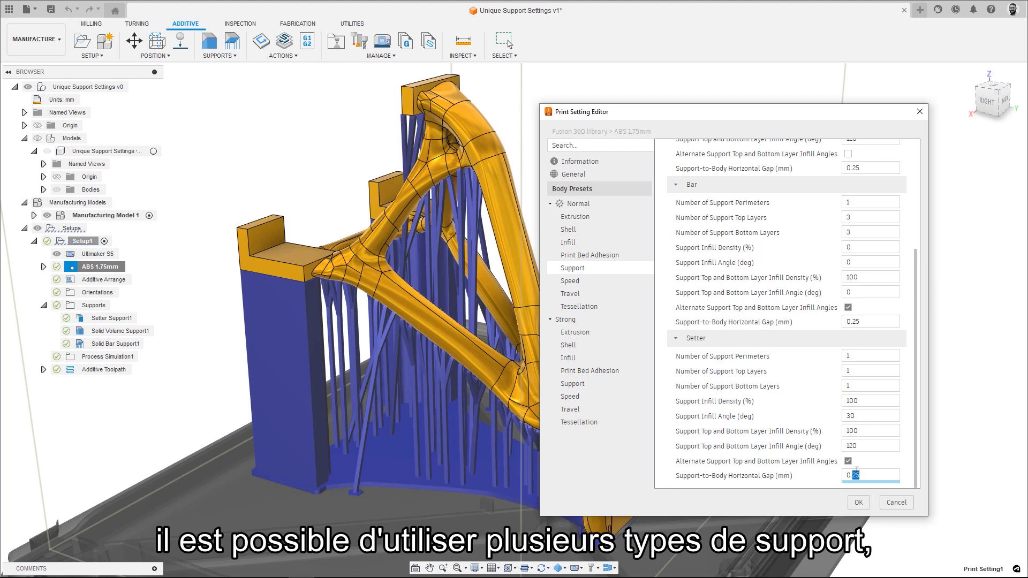
{"action": "type", "text": "1"}
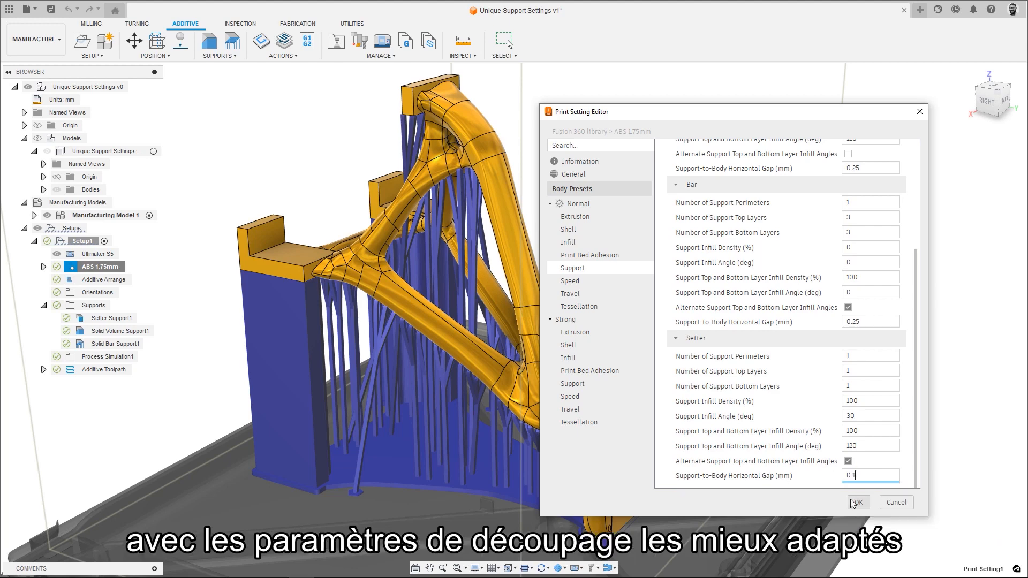
{"action": "left_click", "coordinate": [855, 502]}
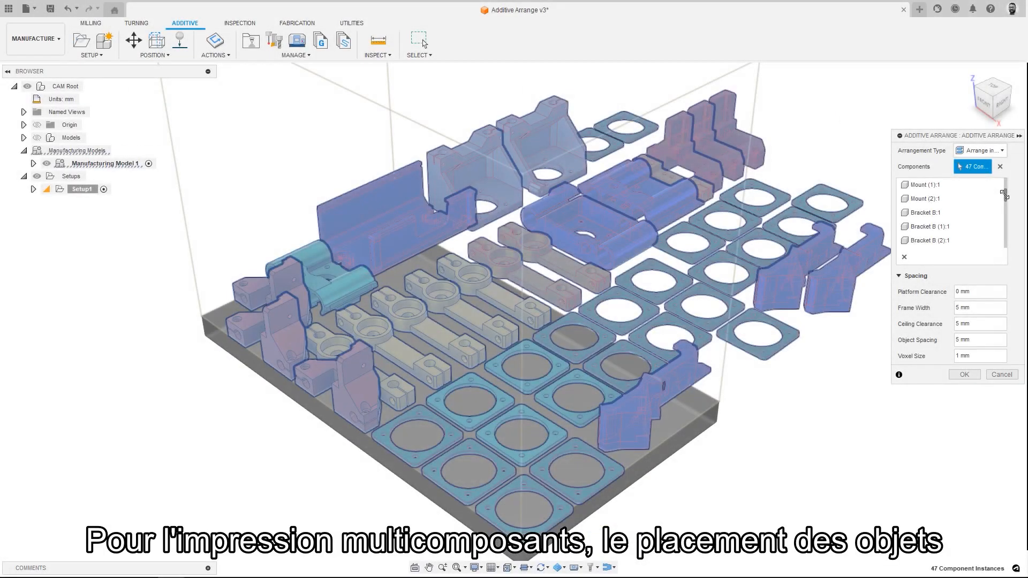
- Remove the components from Cover:1 through Bracket B (2):1 from the Additive Arrange list, keeping only the Plate Spacers
{"action": "mouse_move", "coordinate": [1004, 194]}
{"action": "left_mouse_down"}
{"action": "mouse_move", "coordinate": [1004, 237]}
{"action": "mouse_move", "coordinate": [1005, 185]}
{"action": "left_mouse_up"}
{"action": "left_click", "coordinate": [958, 185], "text": "shift"}
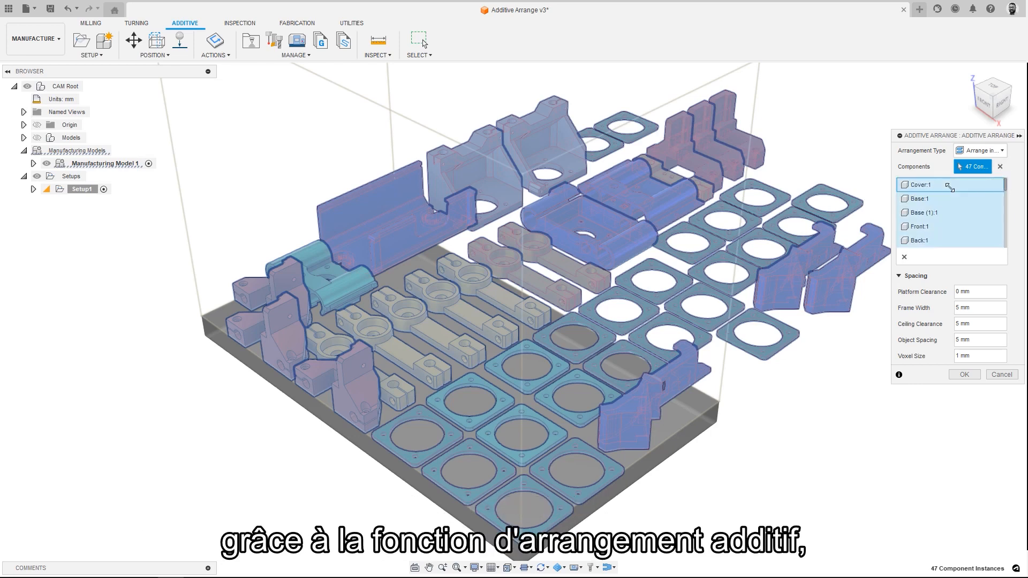
{"action": "left_click", "coordinate": [904, 257]}
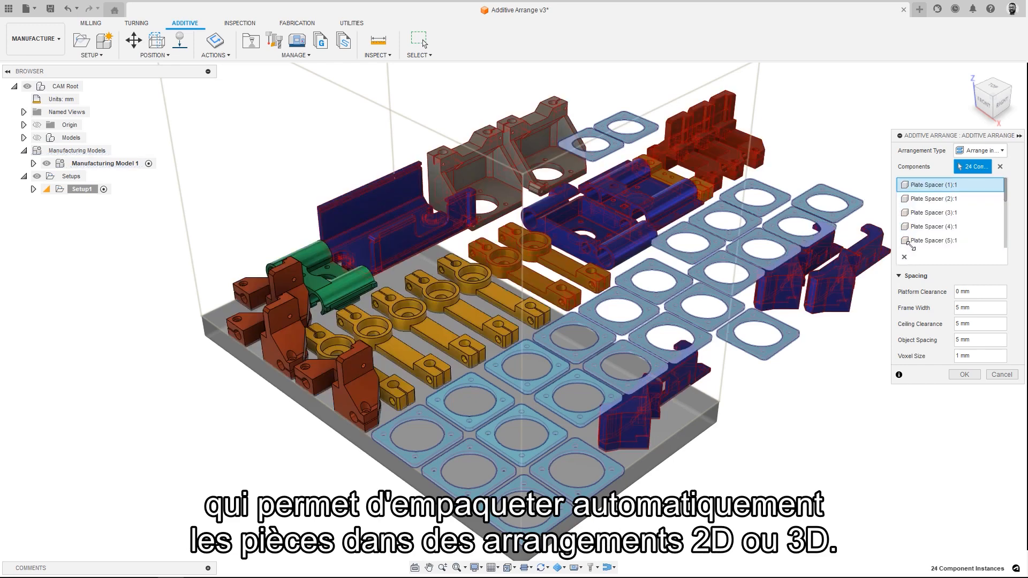
- Add the two large grey parts and the long blue part behind the platform to the selection and run the arrangement
{"action": "left_click", "coordinate": [477, 169]}
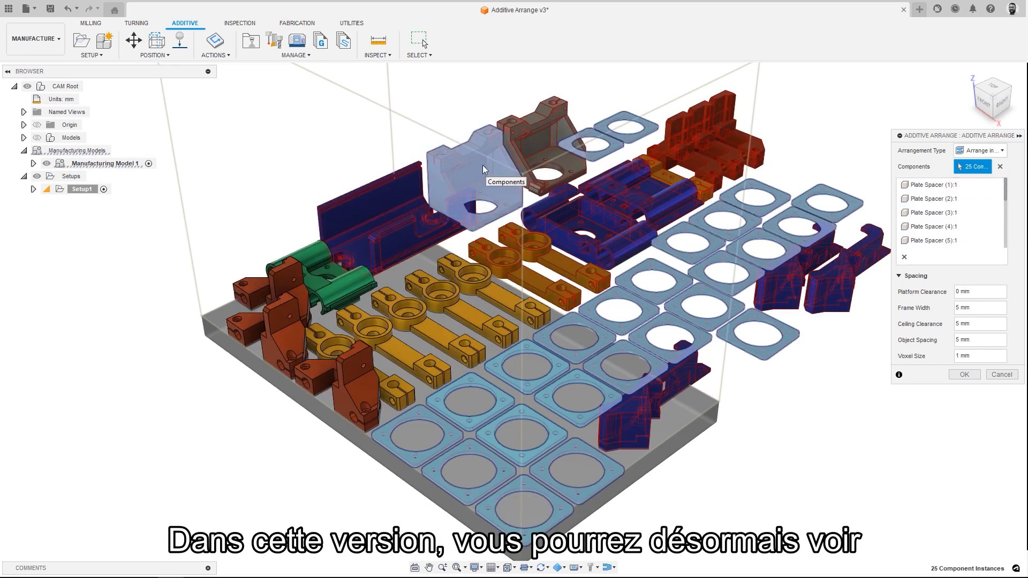
{"action": "left_click", "coordinate": [531, 132]}
{"action": "left_click", "coordinate": [393, 187]}
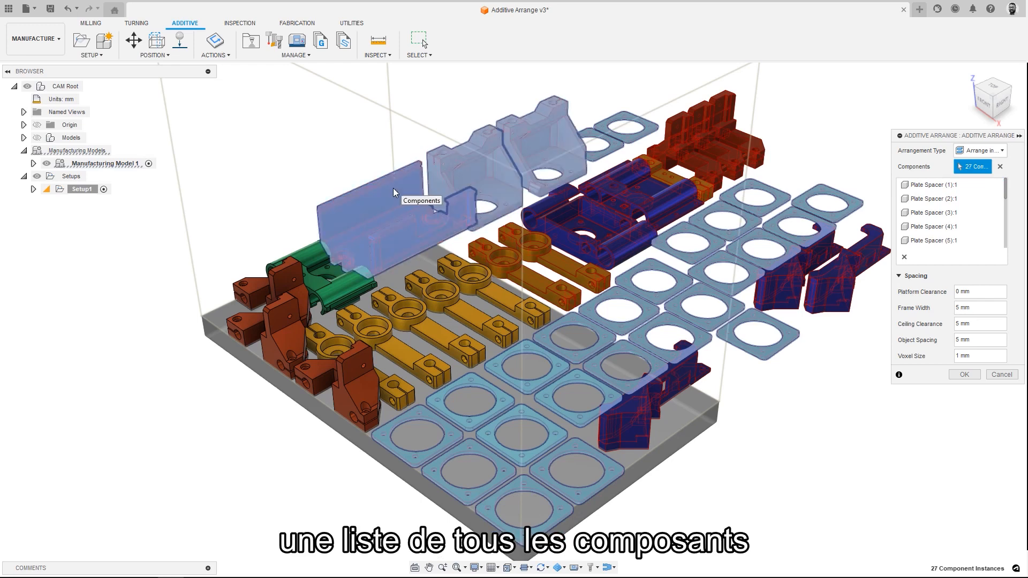
{"action": "left_click", "coordinate": [961, 375]}
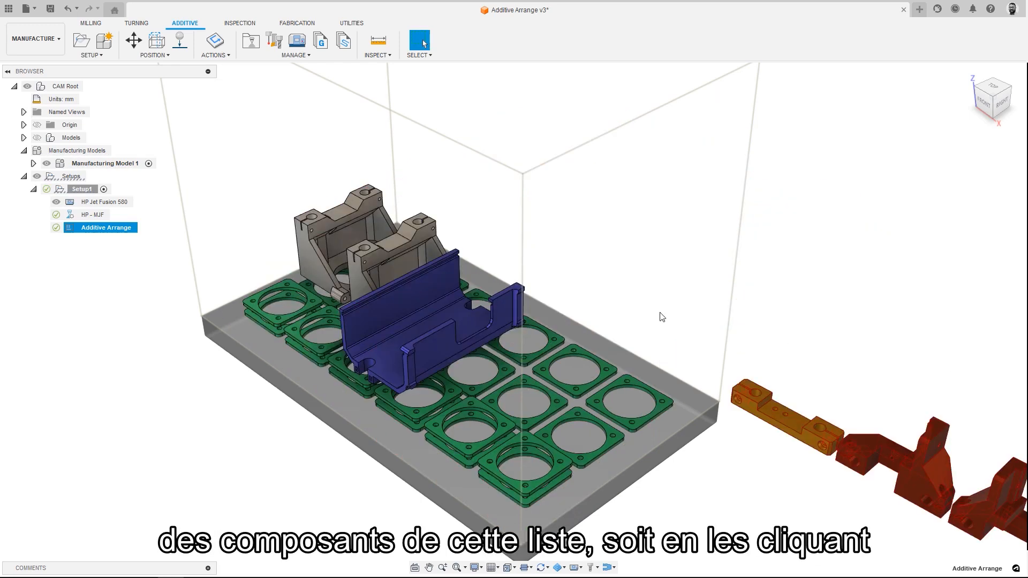
- Edit the Additive Arrange to include the two red brackets lying outside the build platform
{"action": "right_click", "coordinate": [115, 228]}
{"action": "left_click", "coordinate": [132, 233]}
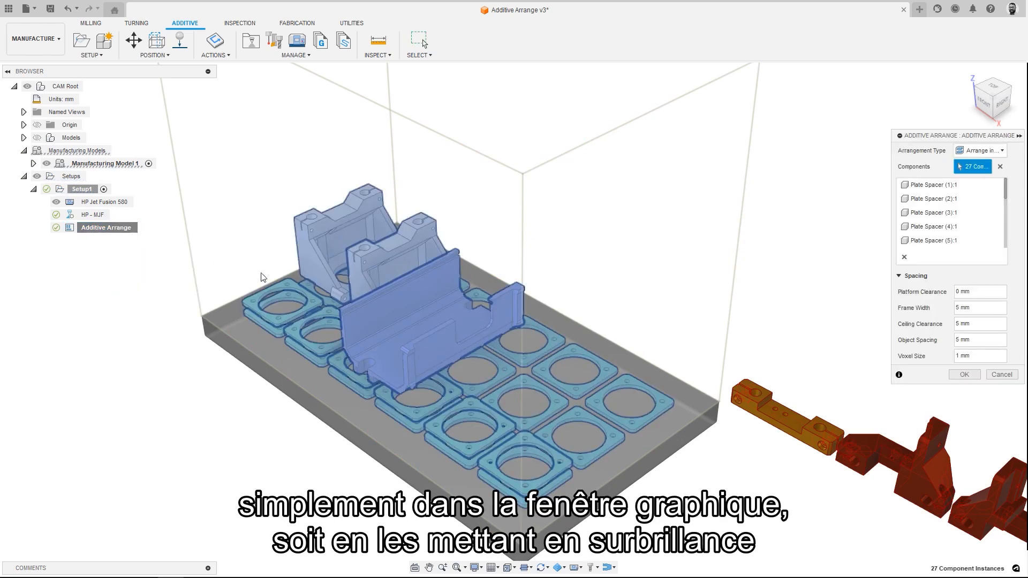
{"action": "left_click", "coordinate": [896, 452]}
{"action": "left_click", "coordinate": [986, 509]}
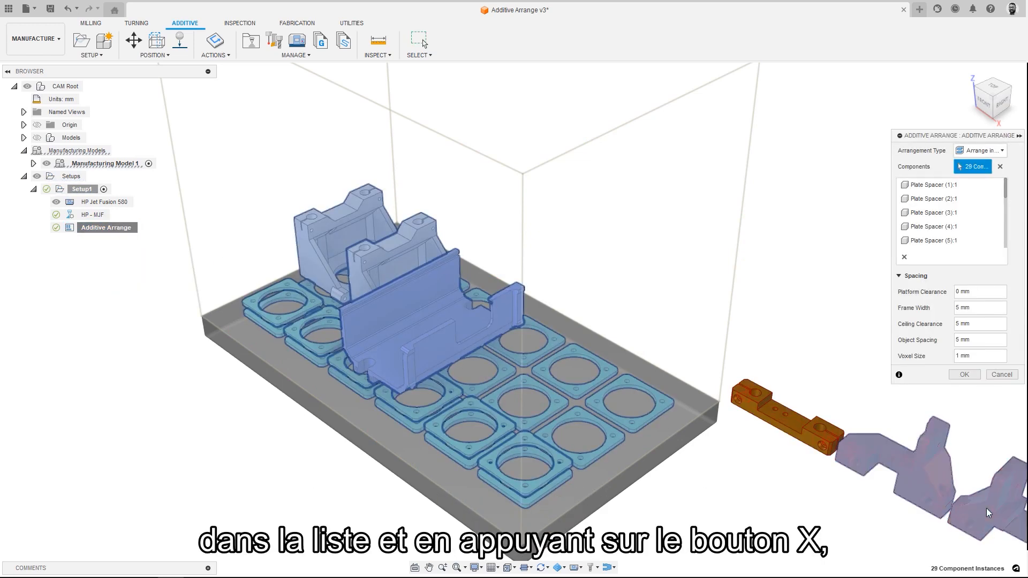
{"action": "left_click", "coordinate": [963, 375]}
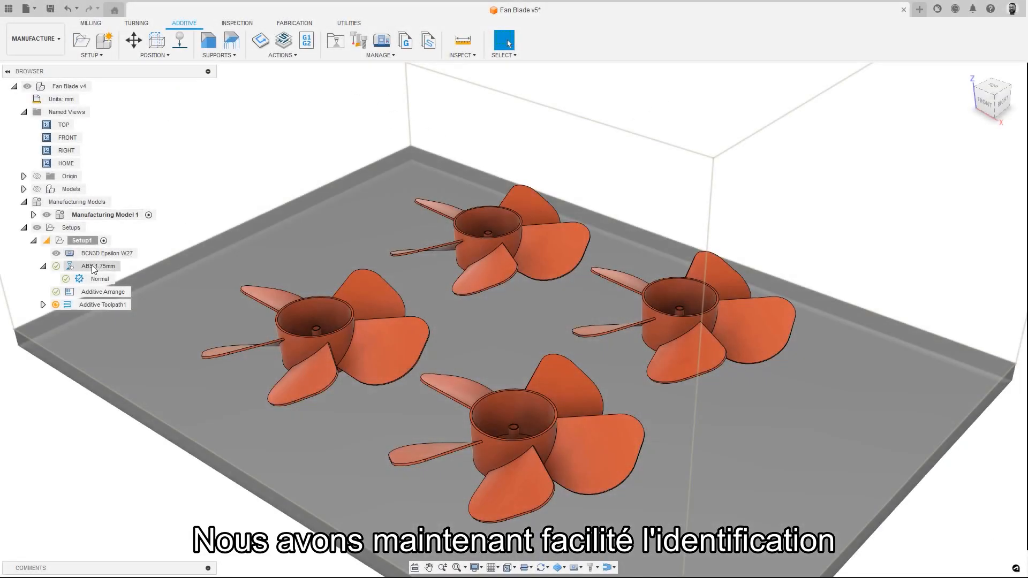
- Assign the Strong body preset of the ABS 1.75mm print setting to the rear and right-hand fan blades
{"action": "right_click", "coordinate": [94, 269]}
{"action": "left_click", "coordinate": [123, 291]}
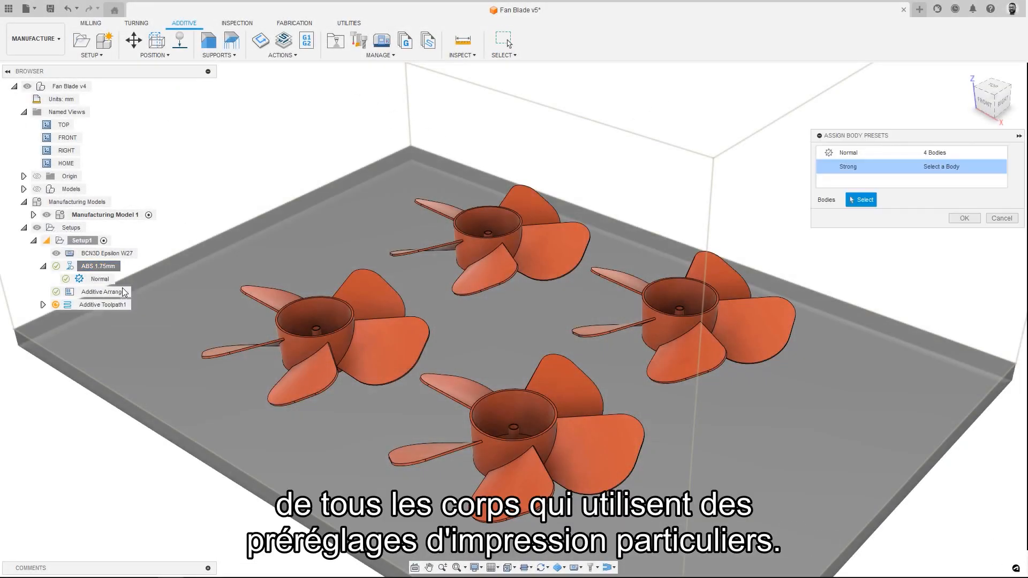
{"action": "left_click", "coordinate": [460, 235]}
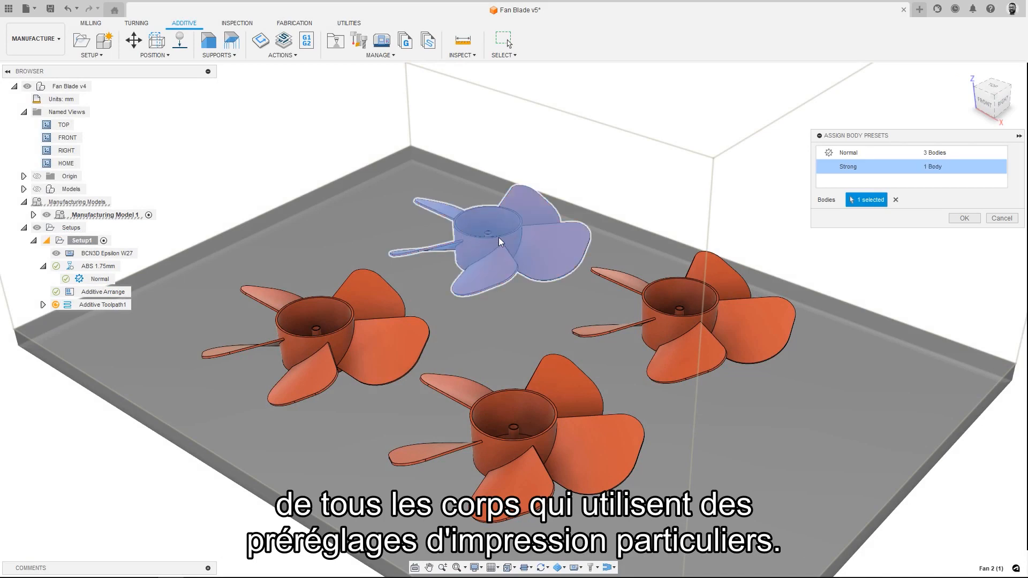
{"action": "left_click", "coordinate": [670, 322]}
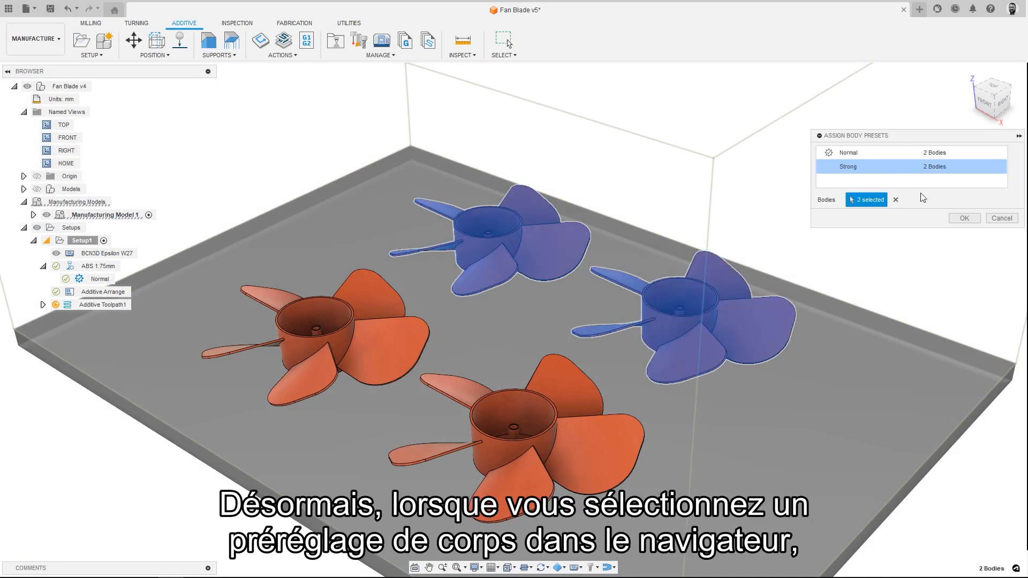
{"action": "left_click", "coordinate": [964, 219]}
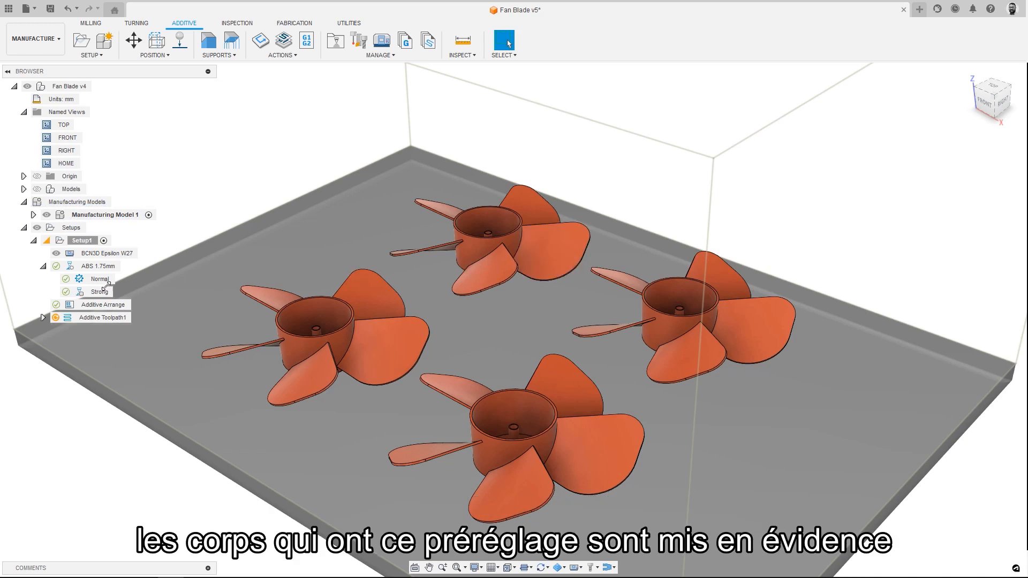
- Highlight the fan blades assigned to the Normal body preset and those assigned to the Strong body preset
{"action": "left_click", "coordinate": [88, 277]}
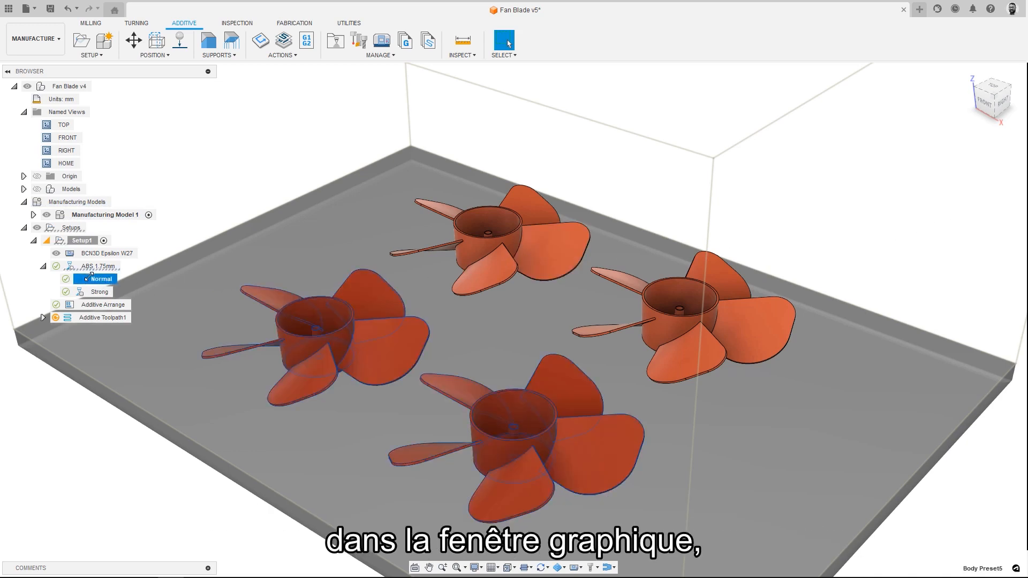
{"action": "left_click", "coordinate": [94, 293]}
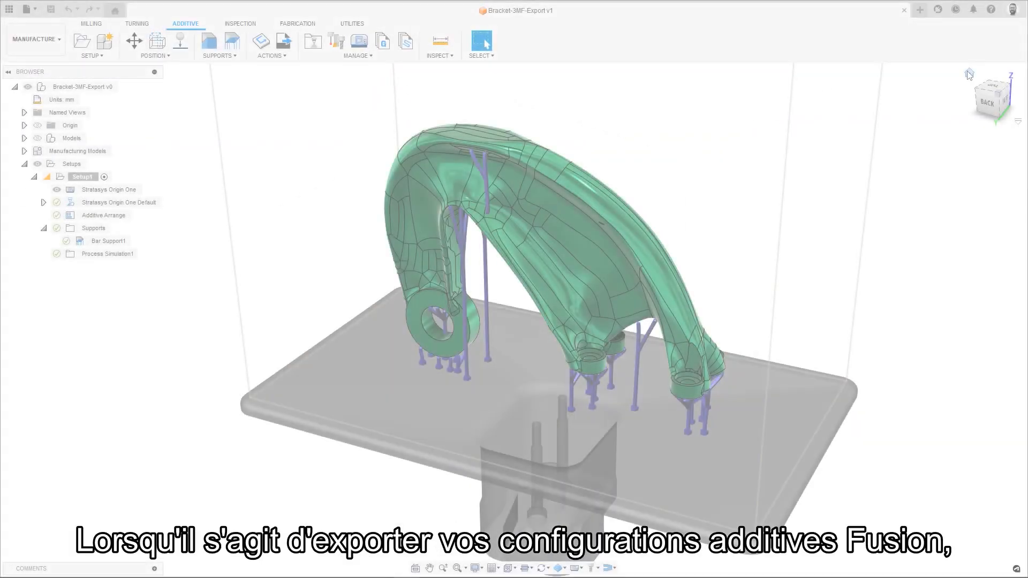
- Set up a 3MF Scene Export of the bracket setup with support structures, excluding machine data and process simulation data
{"action": "left_click", "coordinate": [967, 72]}
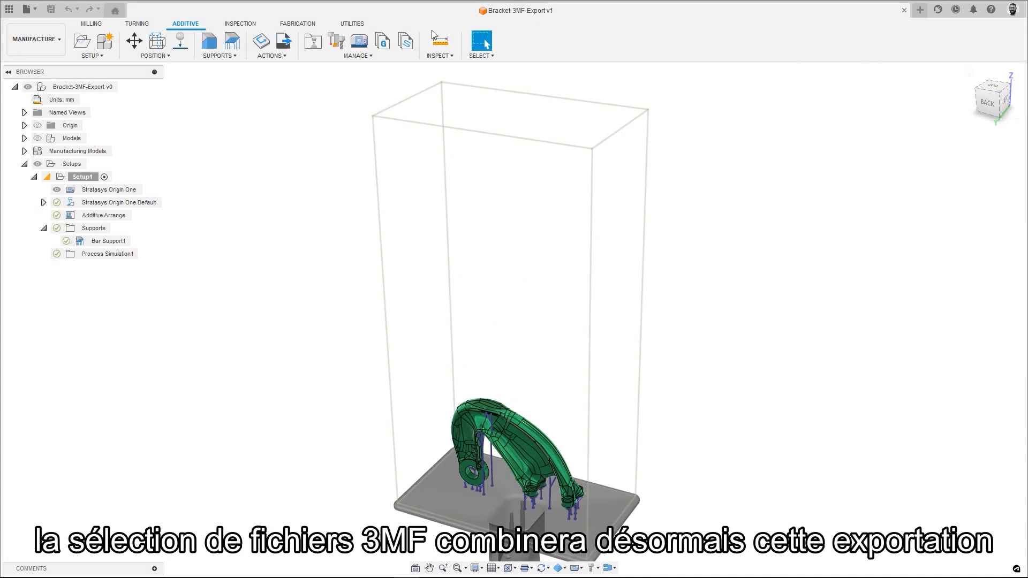
{"action": "left_click", "coordinate": [267, 56]}
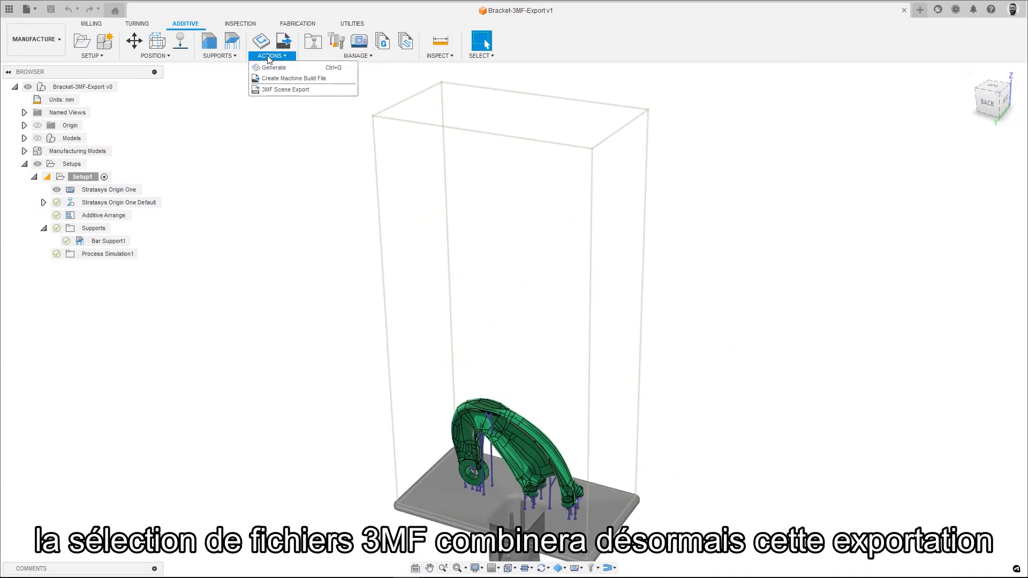
{"action": "left_click", "coordinate": [314, 91]}
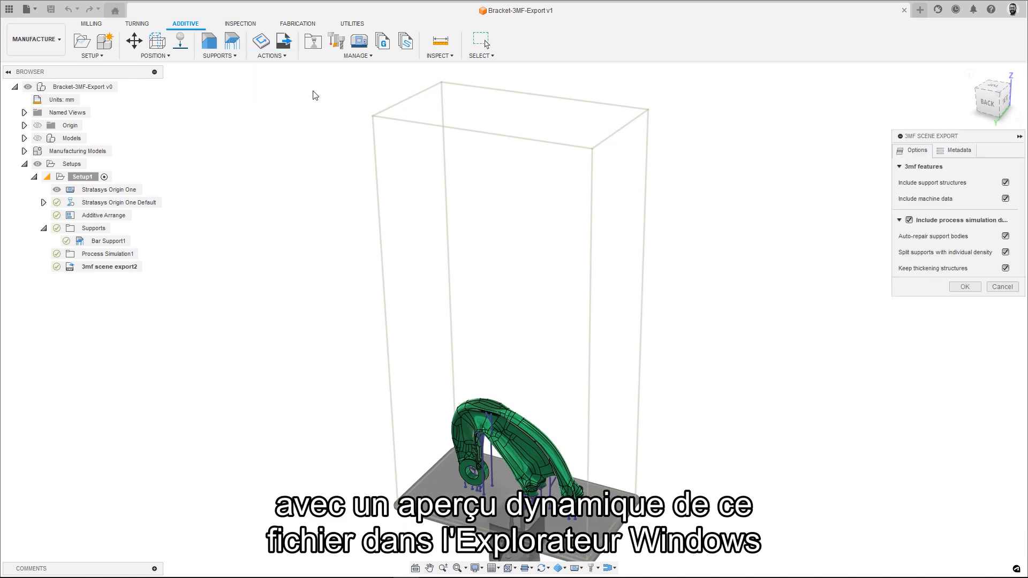
{"action": "left_click", "coordinate": [1005, 199]}
{"action": "left_click", "coordinate": [909, 220]}
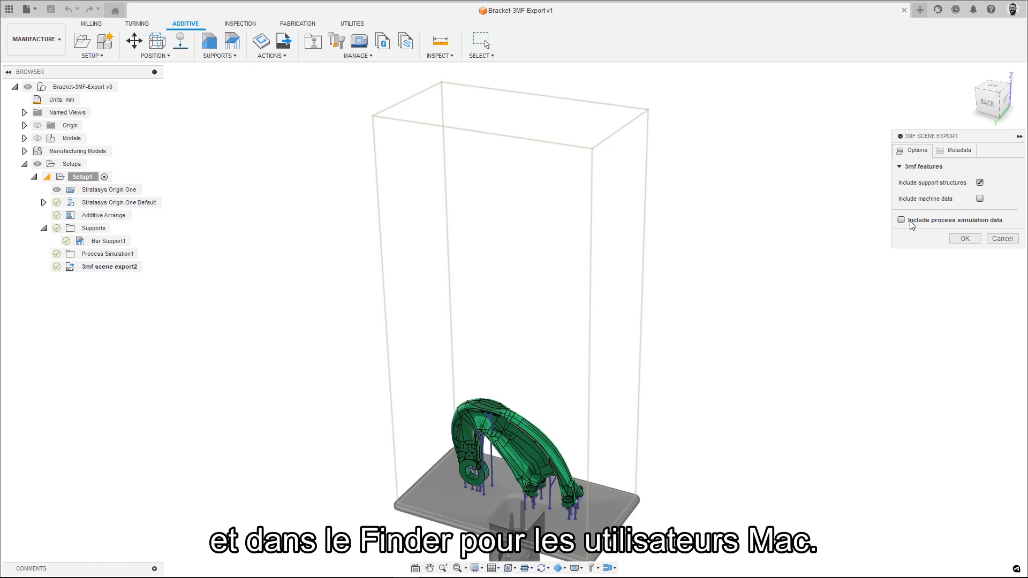
- Save the 3MF export as Bracket in the Temp folder and preview Bracket.3mf in File Explorer
{"action": "left_click", "coordinate": [958, 239]}
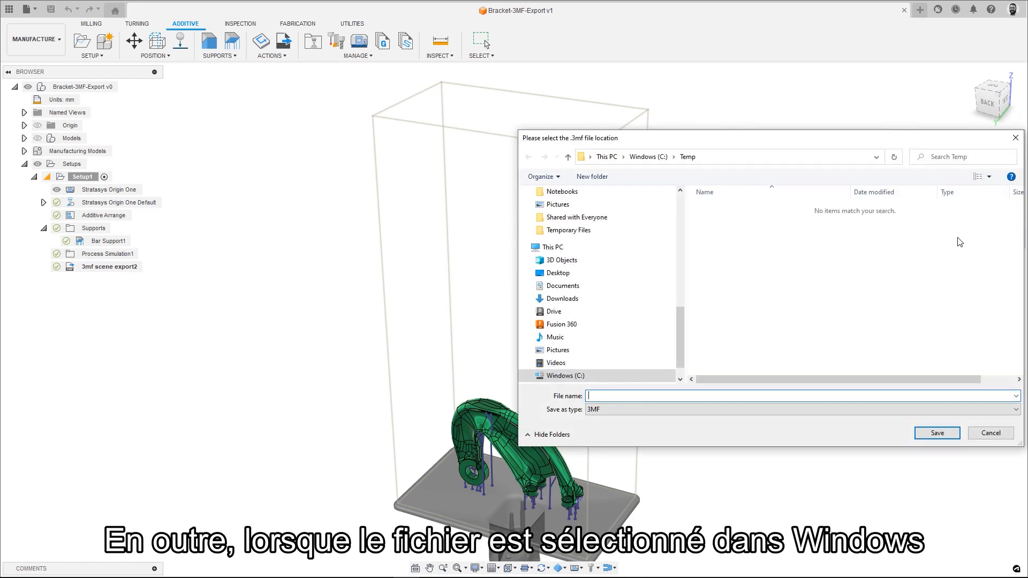
{"action": "type", "text": "Bracket"}
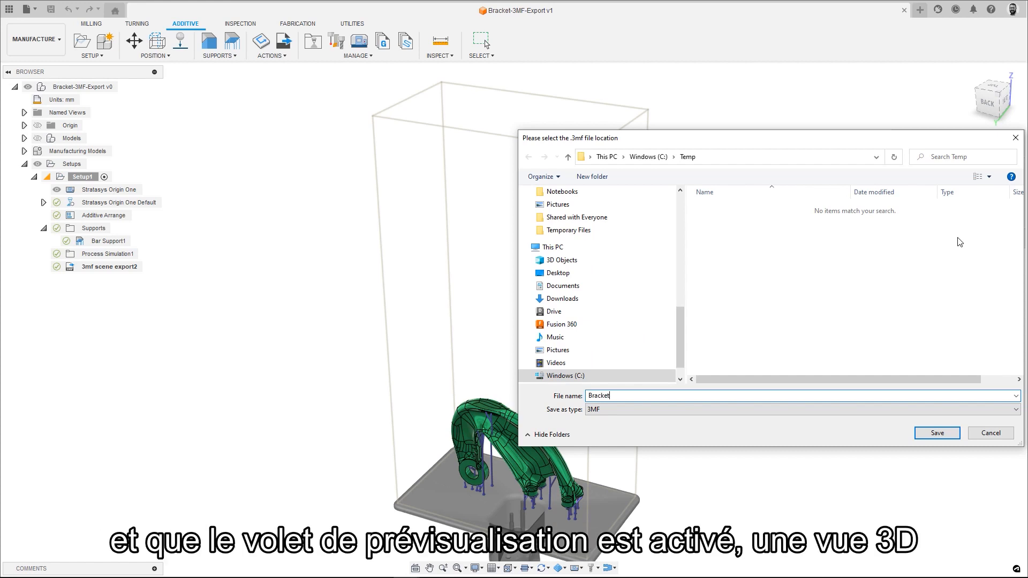
{"action": "key", "text": "Return"}
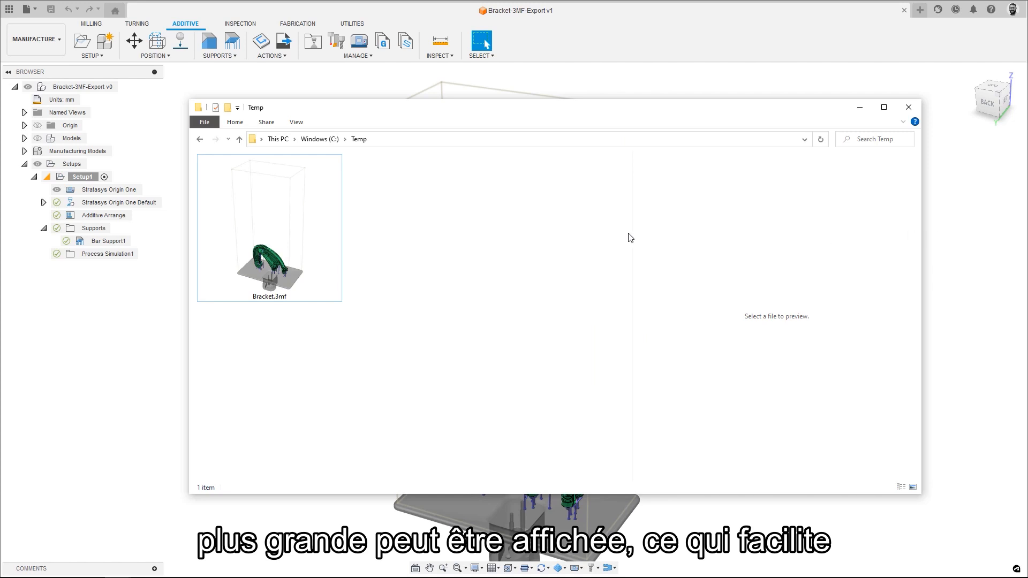
{"action": "left_click", "coordinate": [293, 225]}
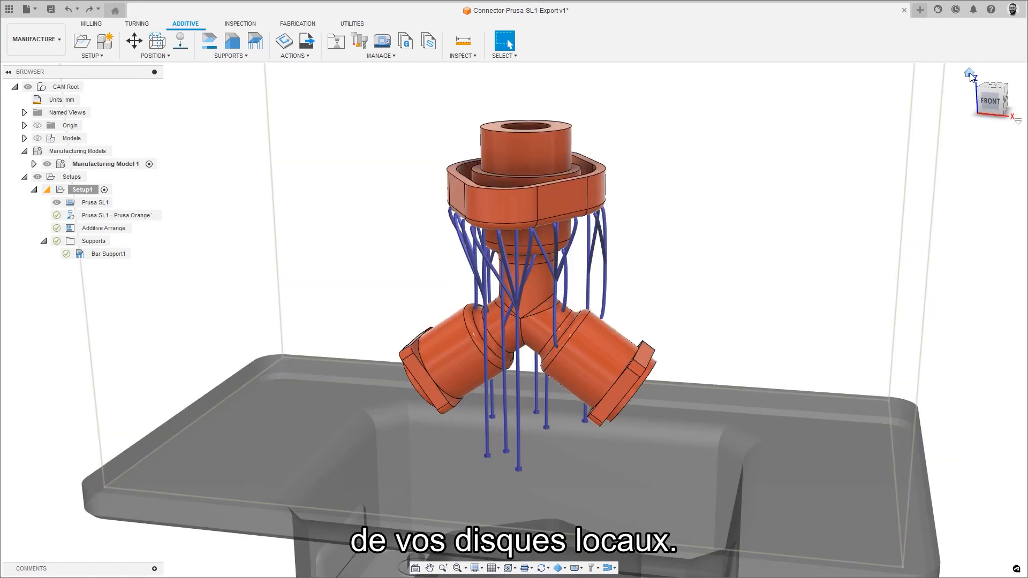
- Create a machine build file of the Prusa SL1 connector setup as an SL1 Archive named Connector in the Temp folder
{"action": "left_click", "coordinate": [970, 74]}
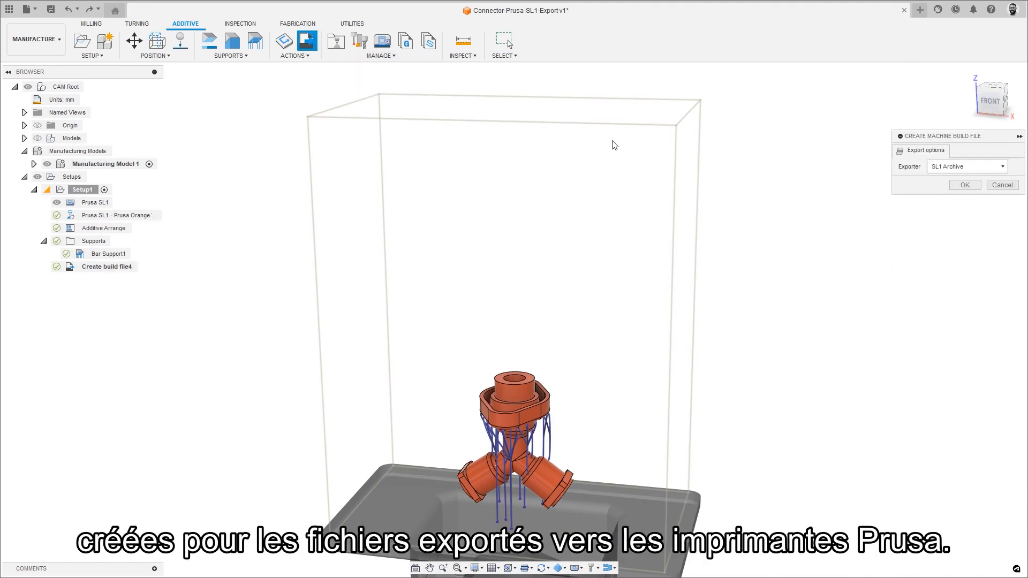
{"action": "left_click", "coordinate": [952, 184]}
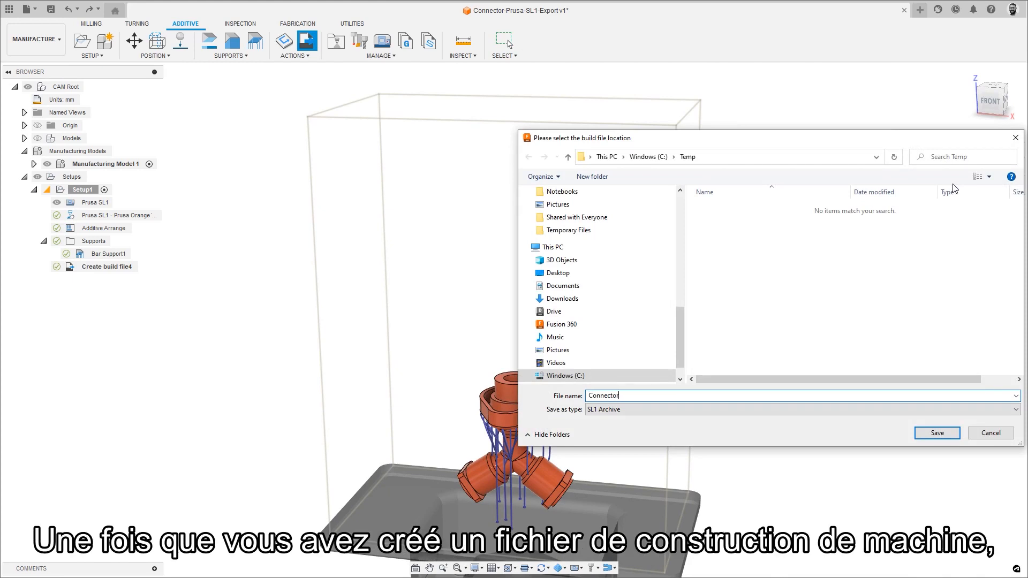
{"action": "key", "text": "Return"}
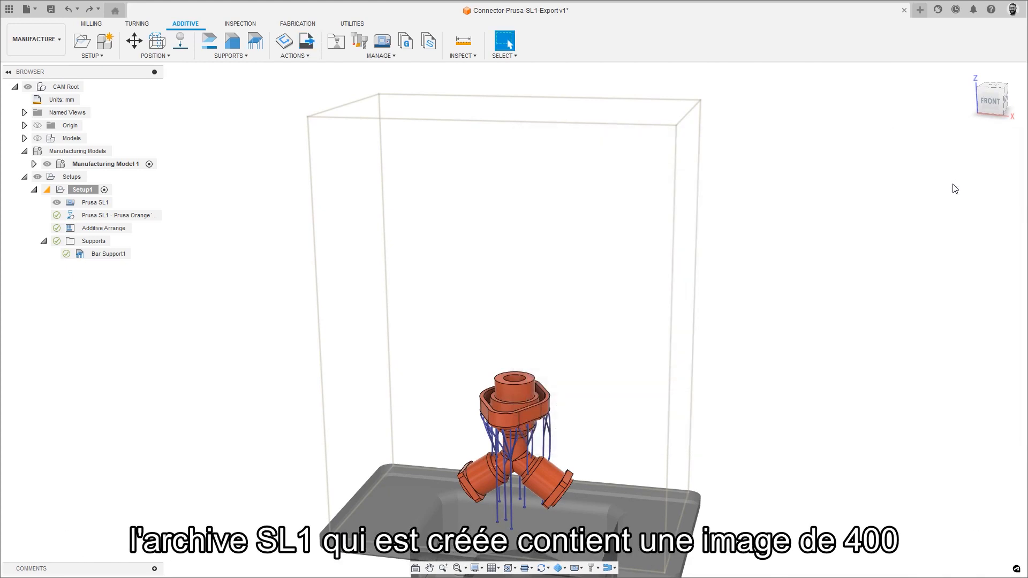
- In File Explorer, extract the Connector.sl1 archive into its own Connector folder with 7-Zip
{"action": "right_click", "coordinate": [428, 225]}
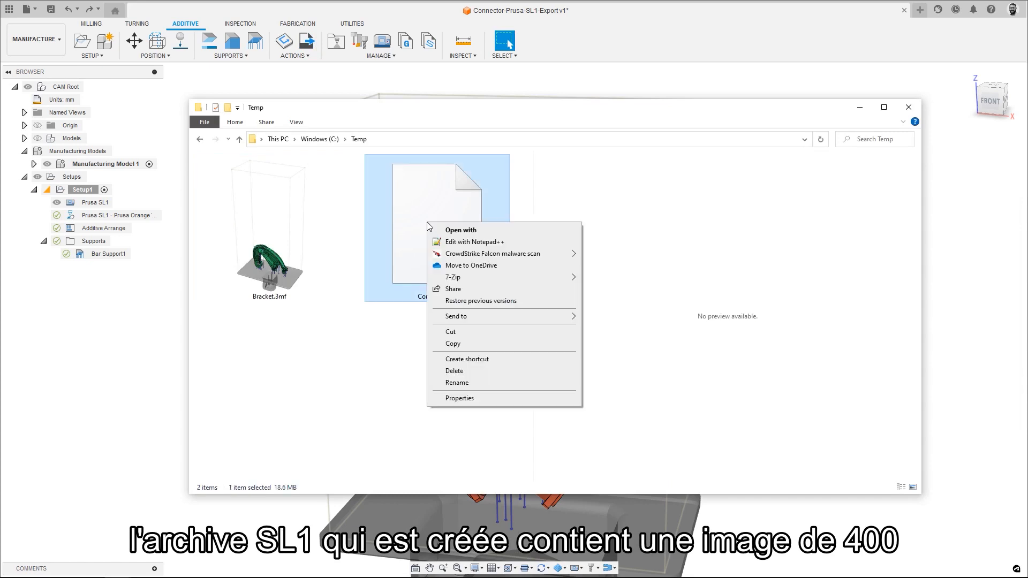
{"action": "mouse_move", "coordinate": [522, 282]}
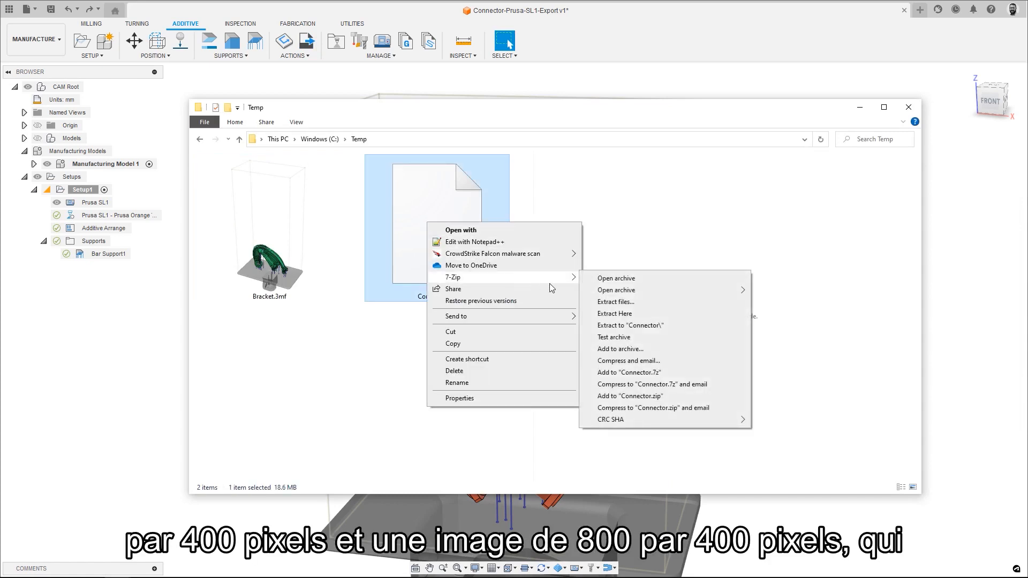
{"action": "left_click", "coordinate": [632, 327]}
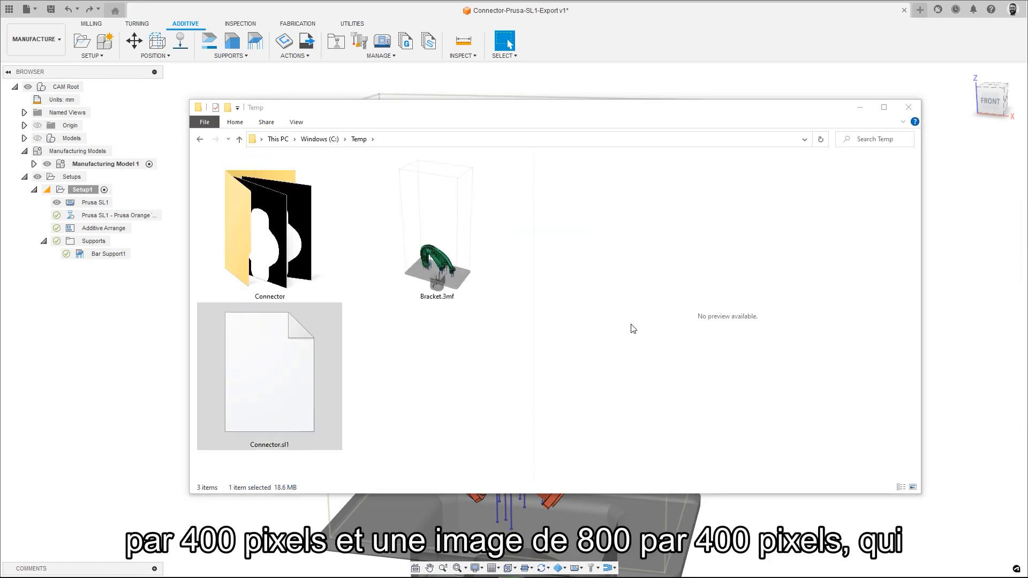
- Preview the 400x400 and 800x480 images in the extracted Connector archive's thumbnail folder
{"action": "double_click", "coordinate": [279, 253]}
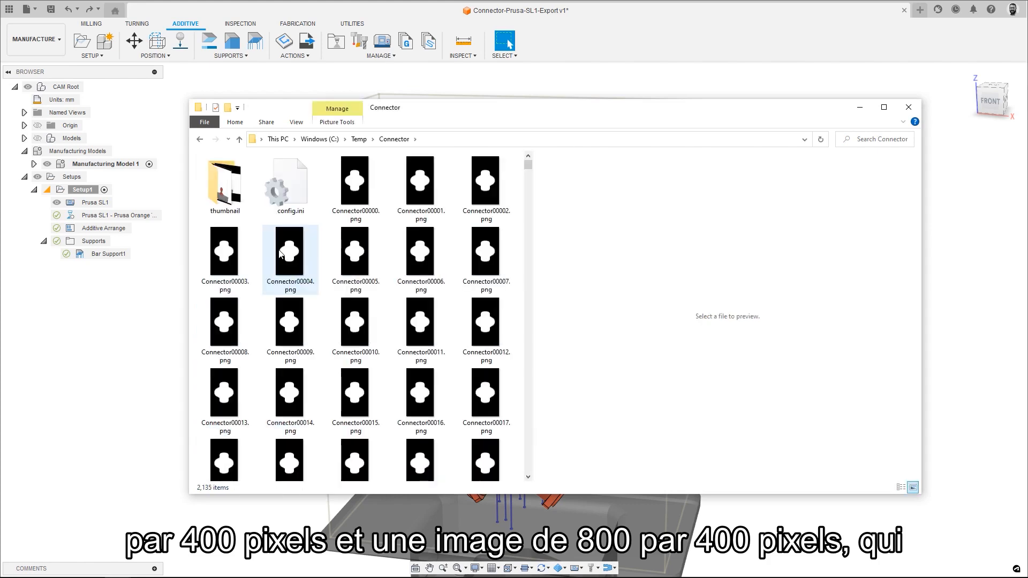
{"action": "double_click", "coordinate": [220, 189]}
{"action": "left_click", "coordinate": [220, 189]}
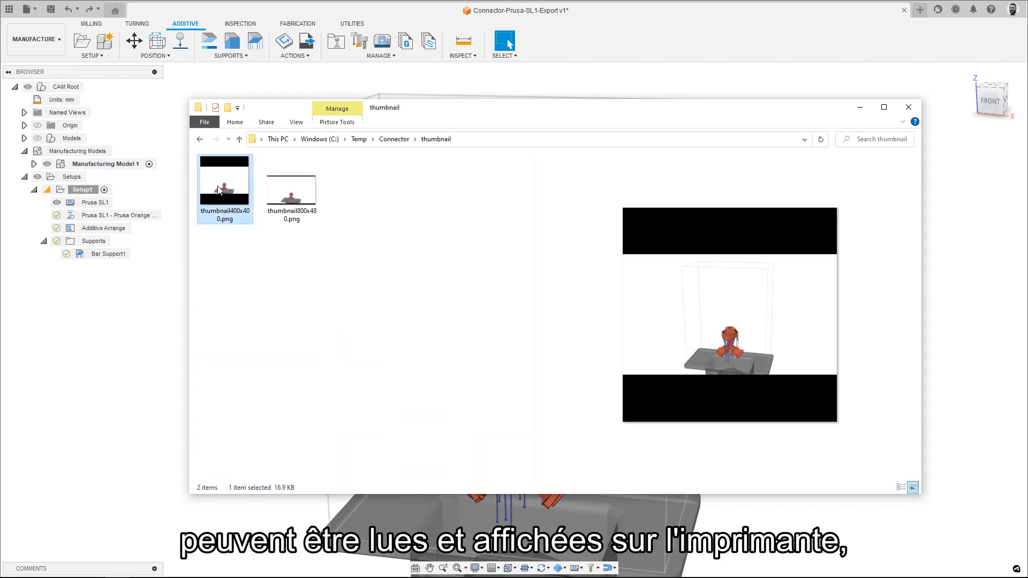
{"action": "left_click", "coordinate": [296, 201]}
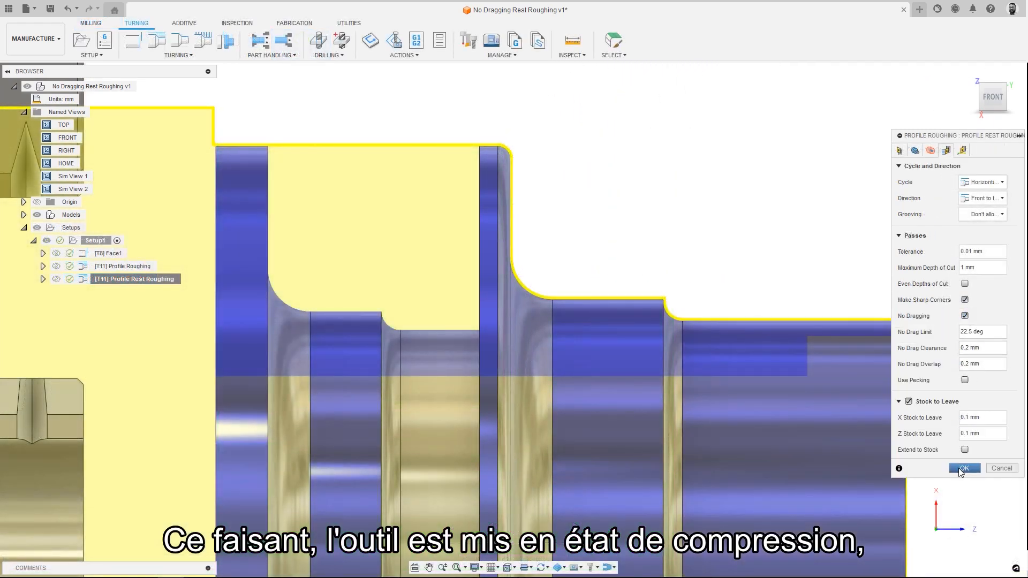
- Apply the Profile Rest Roughing turning settings with No Dragging enabled and a 22.5 deg No Drag Limit
{"action": "left_click", "coordinate": [963, 468]}
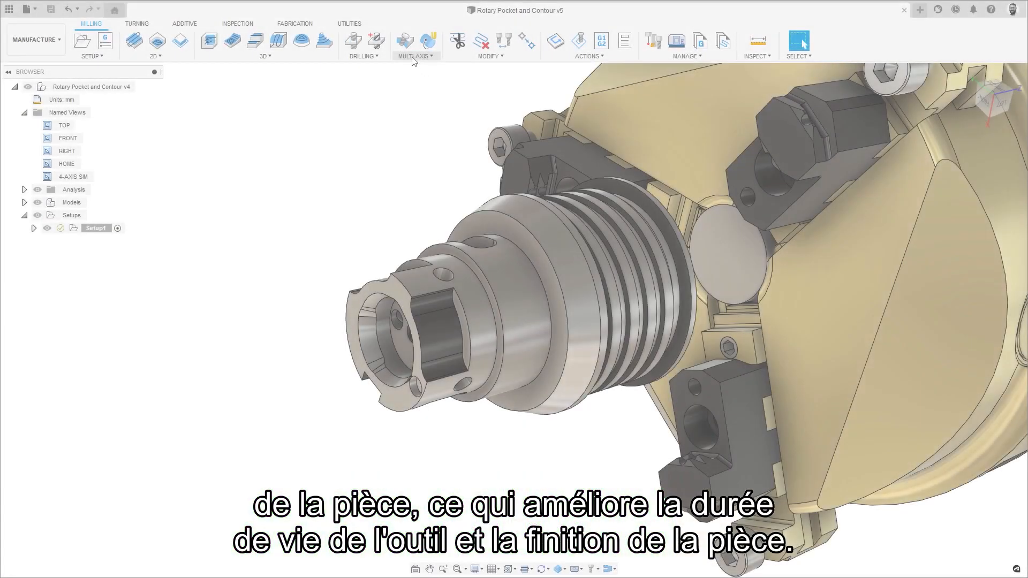
- Start a Rotary Pocket multi-axis operation on the turned part and open its geometry settings
{"action": "left_click", "coordinate": [414, 58]}
{"action": "left_click", "coordinate": [434, 105]}
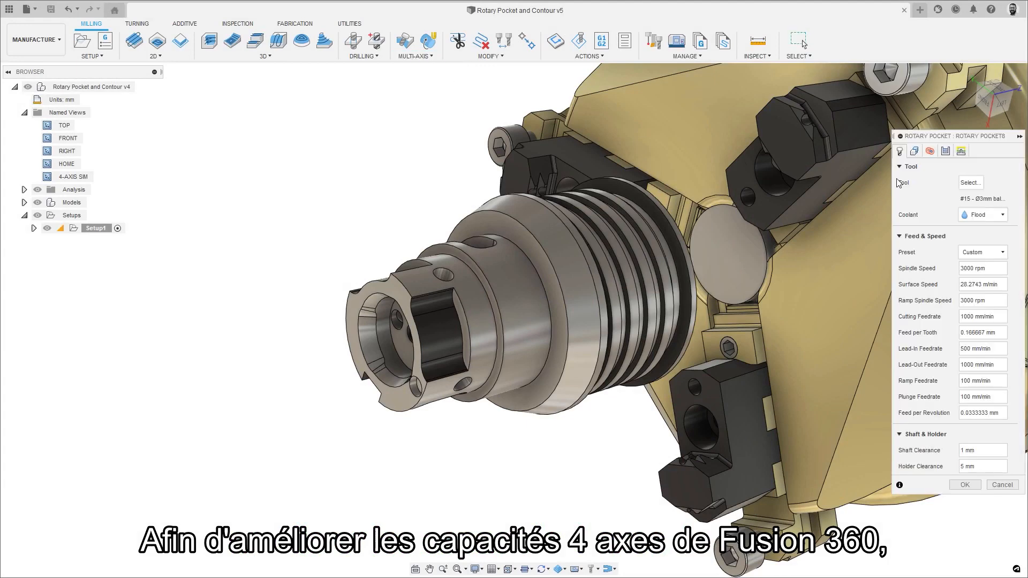
{"action": "left_click", "coordinate": [914, 151]}
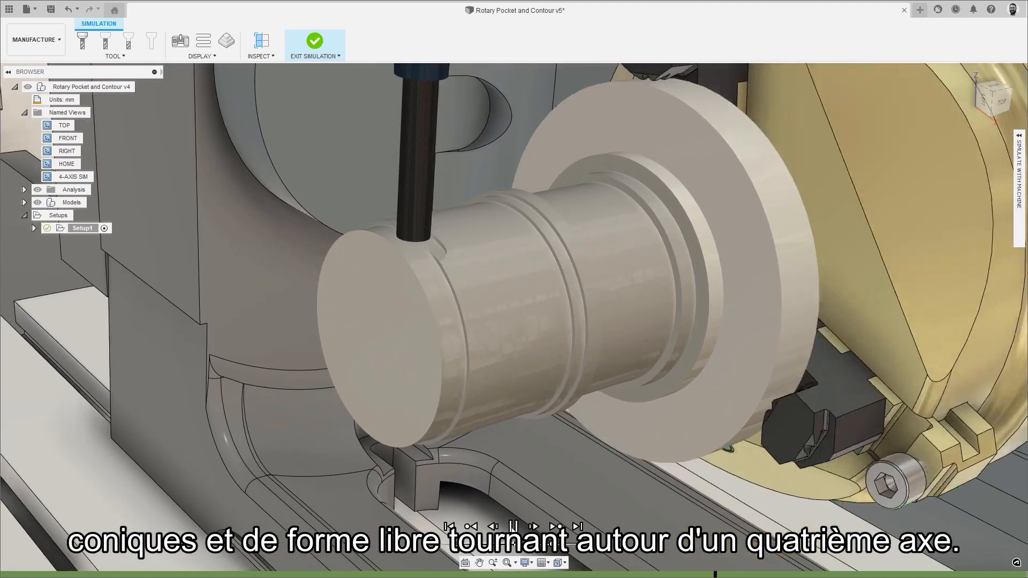
- Start a Rotary Contour operation and assign the 2 mm flat end mill, tool number 10, using the flat end mill filter
{"action": "left_click", "coordinate": [409, 58]}
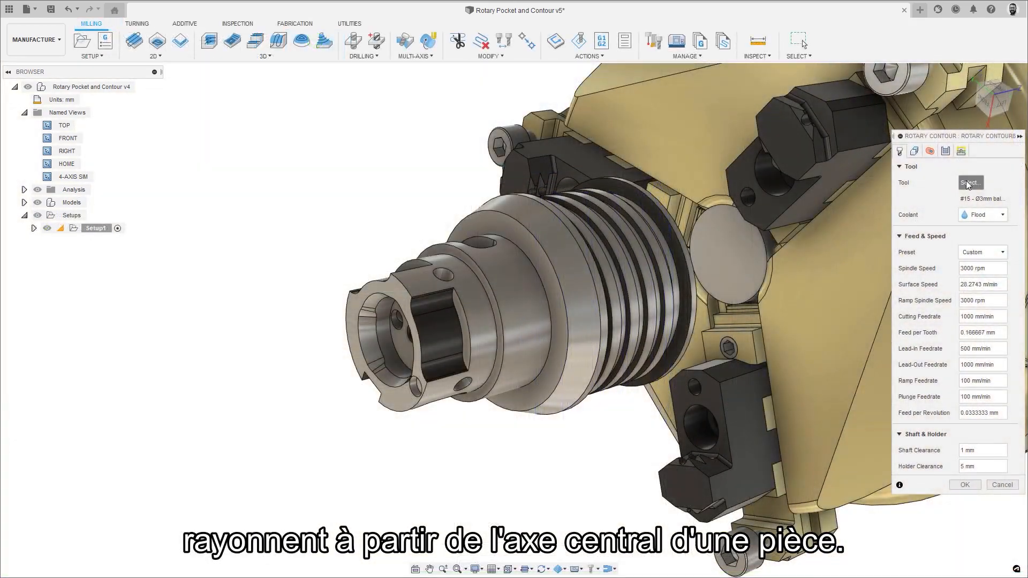
{"action": "left_click", "coordinate": [968, 184]}
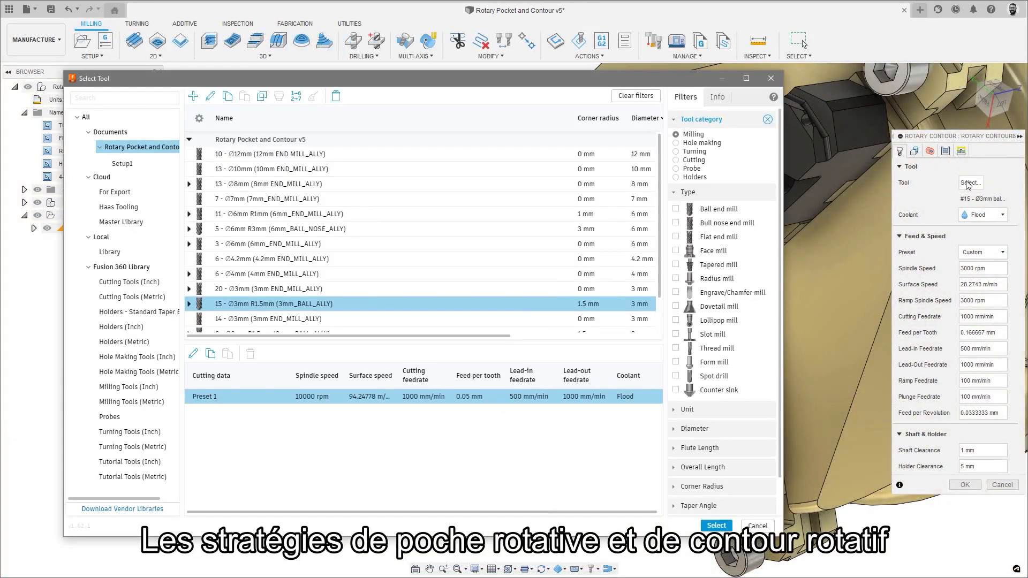
{"action": "left_click", "coordinate": [676, 237]}
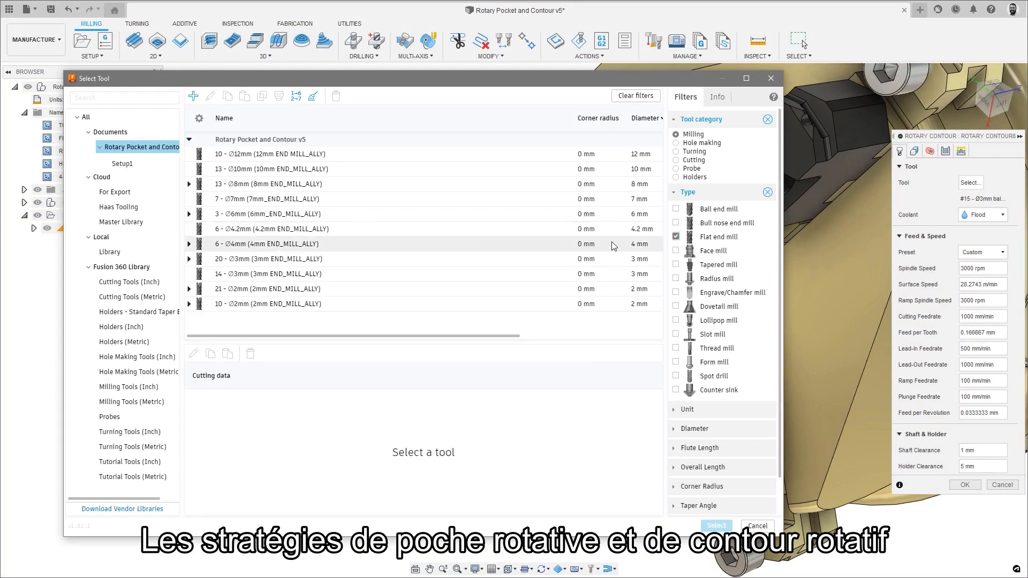
{"action": "left_click", "coordinate": [304, 304]}
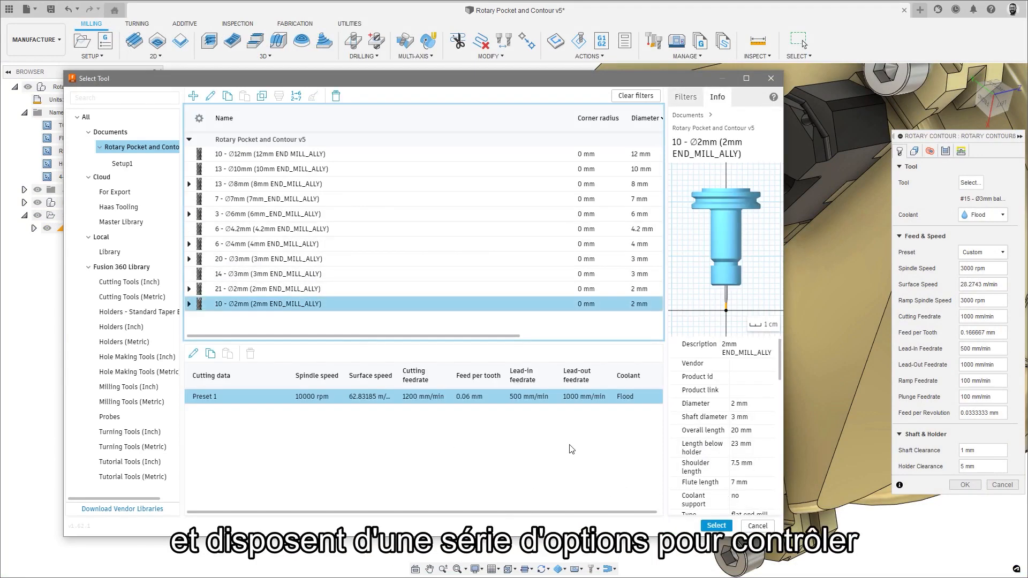
{"action": "left_click", "coordinate": [716, 526]}
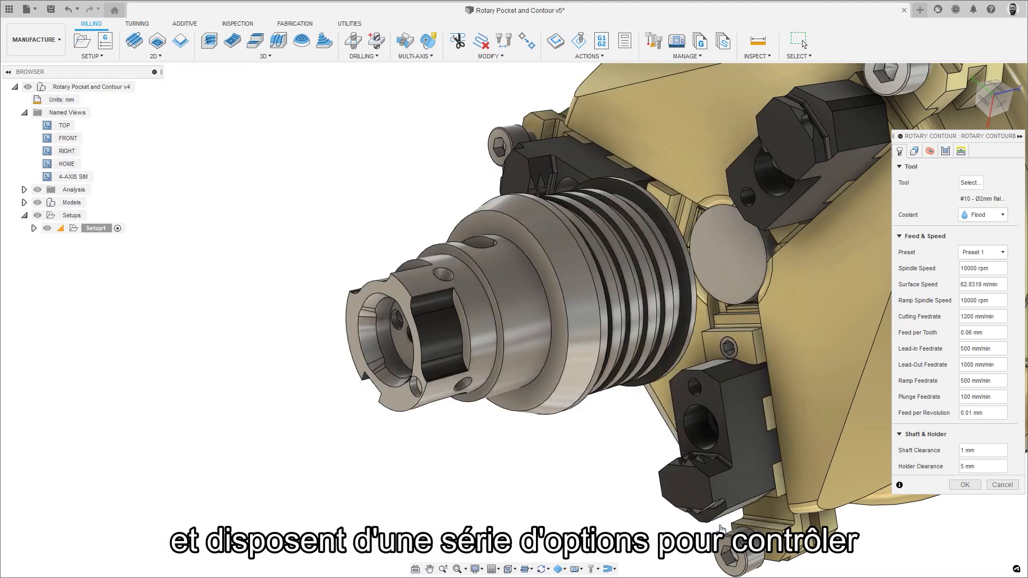
- Offset the Rotary Contour's front limit by -46 mm from the stock front
{"action": "left_click", "coordinate": [916, 152]}
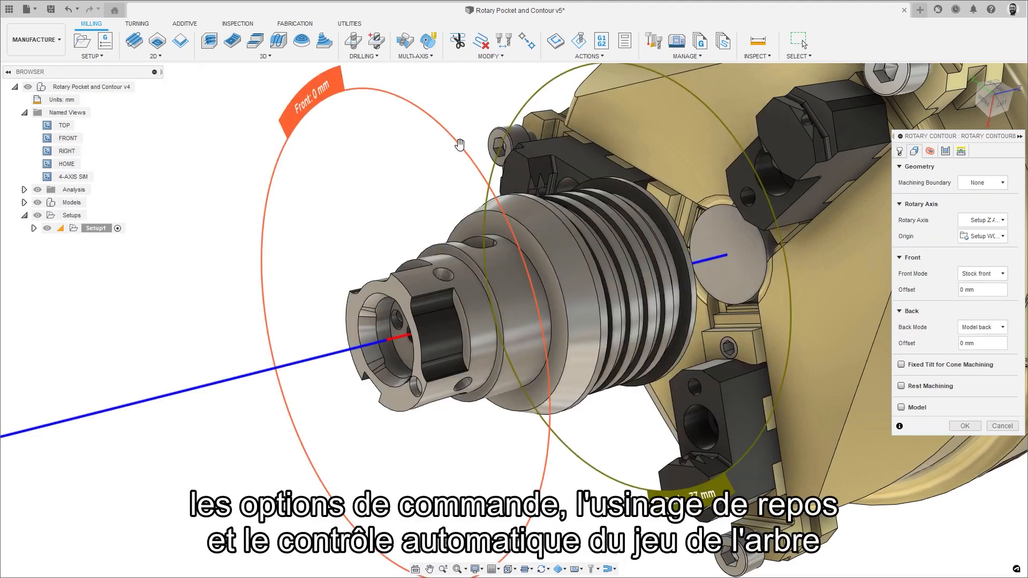
{"action": "left_click_drag", "start_coordinate": [459, 142], "coordinate": [593, 136]}
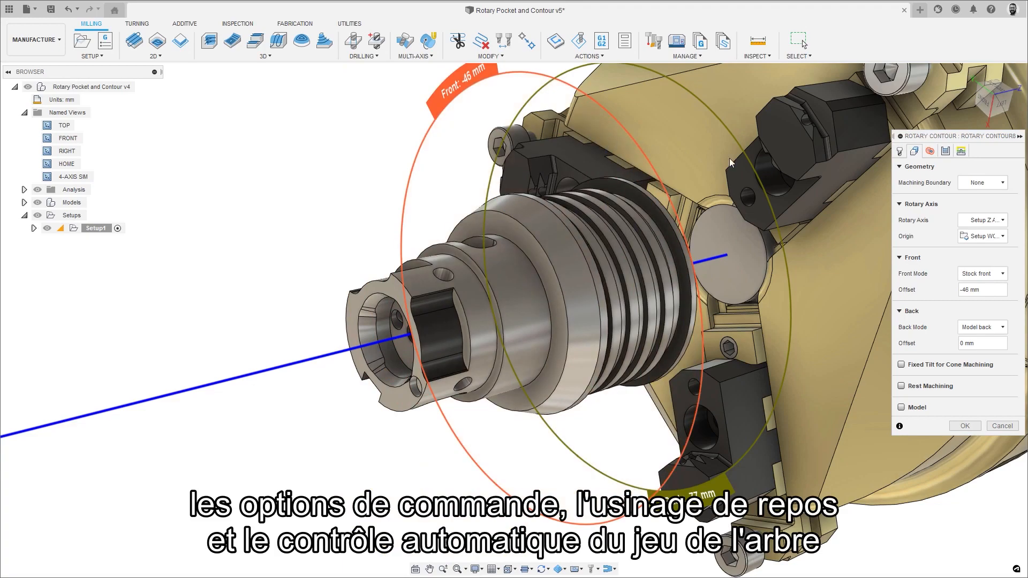
{"action": "left_click", "coordinate": [931, 154]}
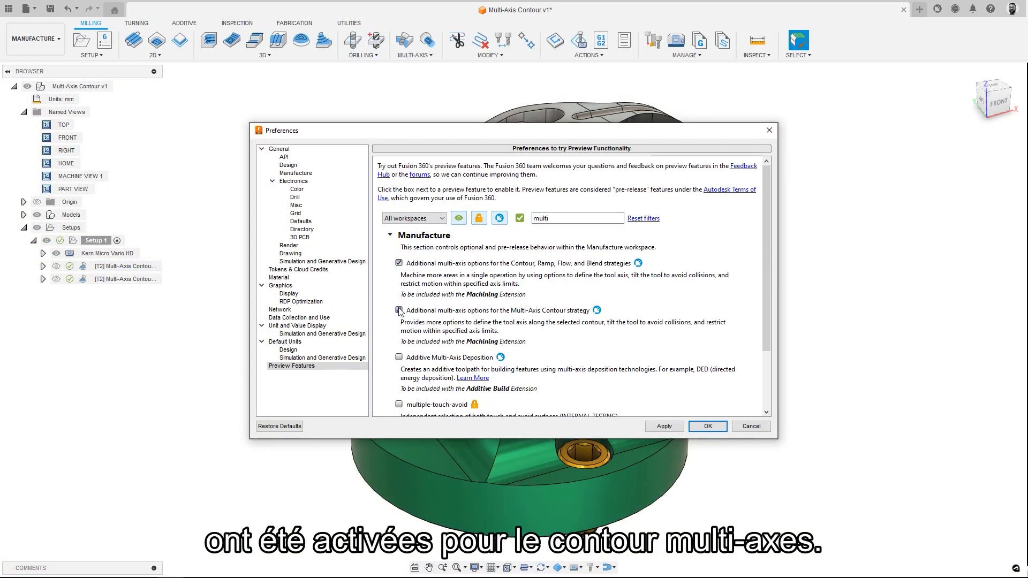
- Apply the additional Multi-Axis Contour preview options and enable Collision Avoidance in Automatic mode for the second multi-axis contour
{"action": "left_click", "coordinate": [700, 428]}
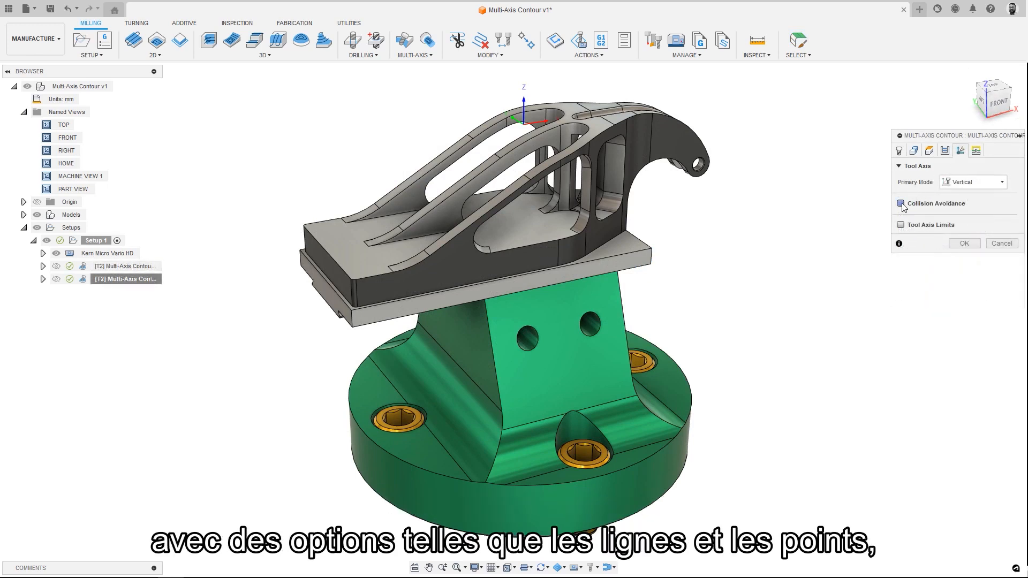
{"action": "left_click", "coordinate": [901, 203]}
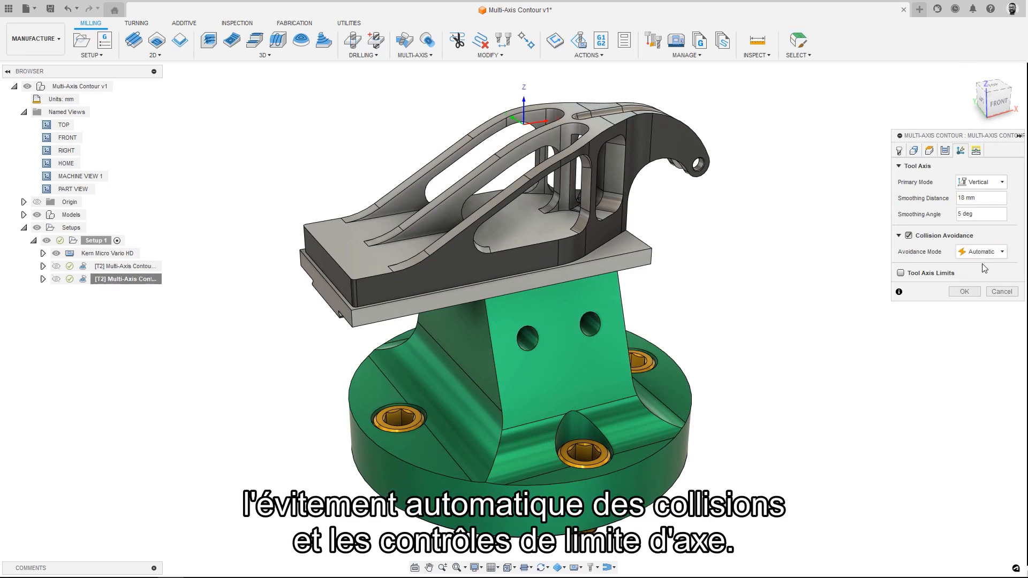
{"action": "left_click", "coordinate": [970, 292]}
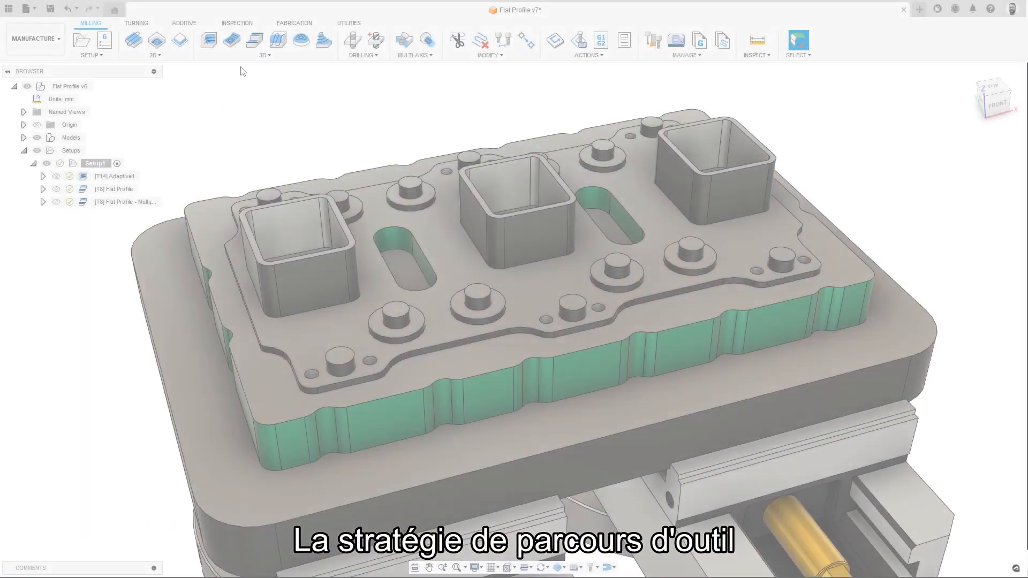
- Start a 3D Flat operation, set its pass type to Profile and generate the toolpath
{"action": "left_click", "coordinate": [249, 56]}
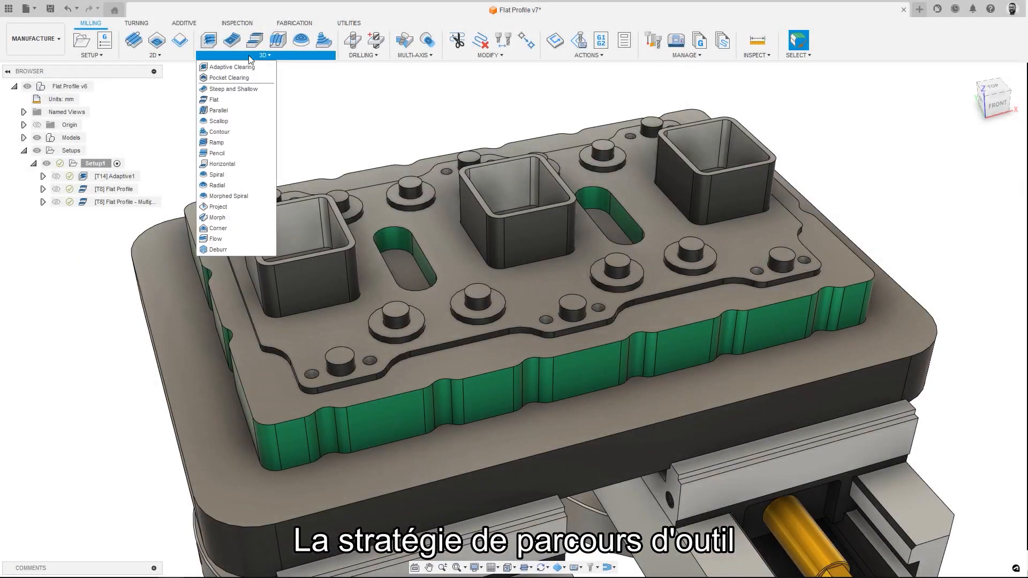
{"action": "left_click", "coordinate": [236, 99]}
{"action": "left_click", "coordinate": [977, 199]}
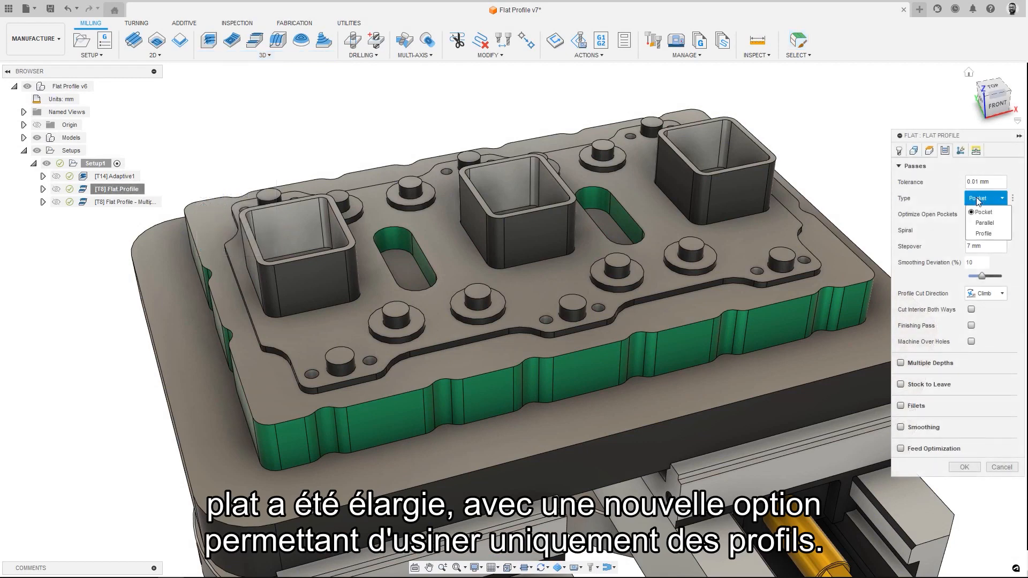
{"action": "left_click", "coordinate": [983, 234]}
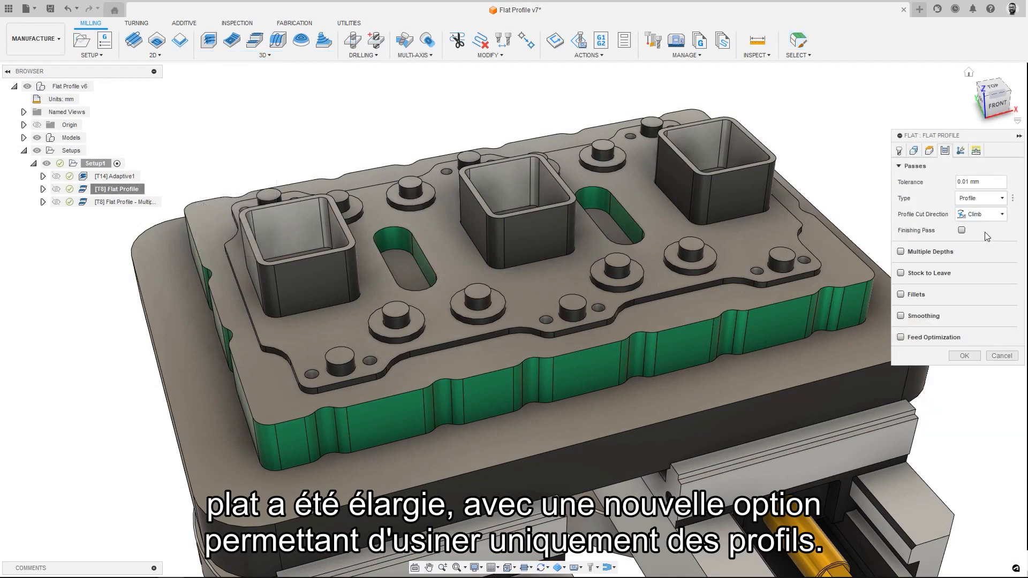
{"action": "left_click", "coordinate": [965, 354]}
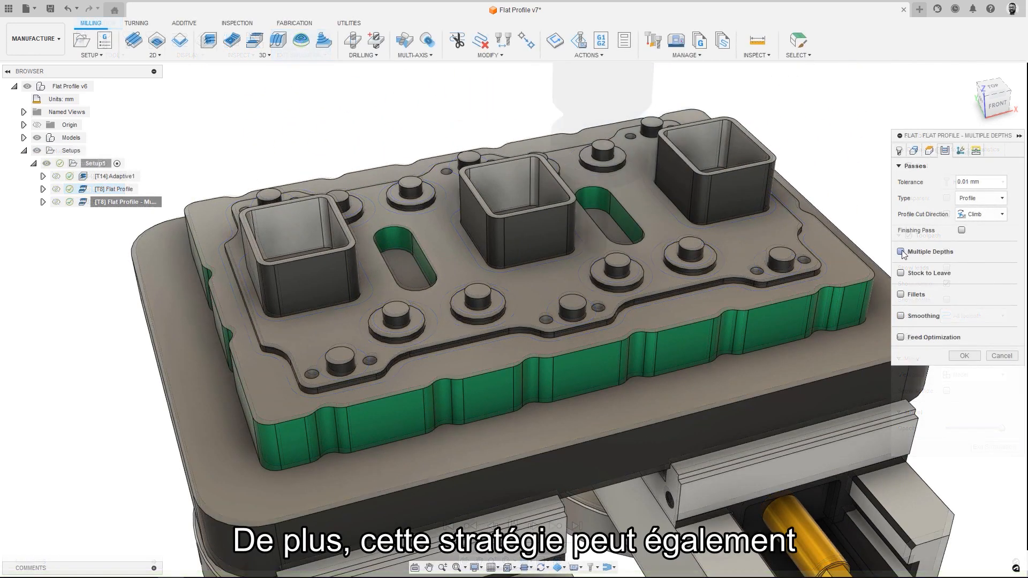
- Enable Multiple Depths in the Flat Profile - Multiple Depths operation with 2 stepdowns
{"action": "left_click", "coordinate": [902, 251]}
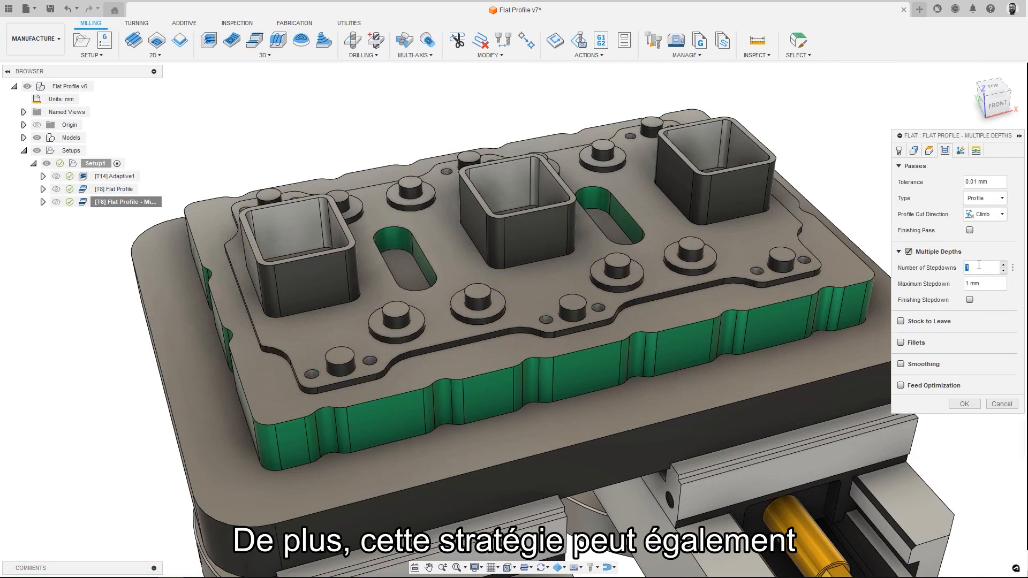
{"action": "type", "text": "2"}
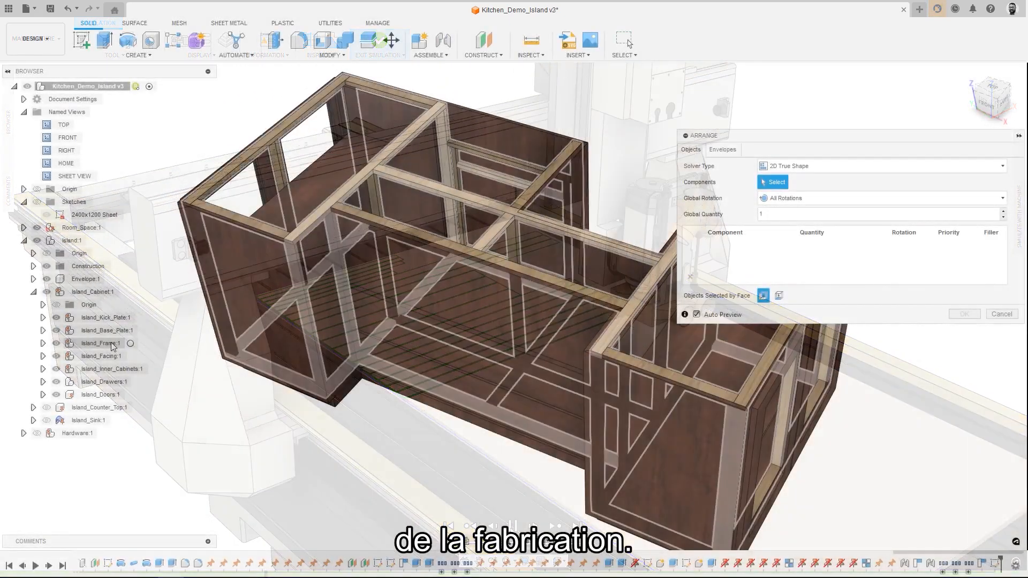
- Select the Island_Frame components for the 2D True Shape arrangement and set all five Sink_Cab_Frame parts to Very High priority
{"action": "left_click", "coordinate": [110, 344]}
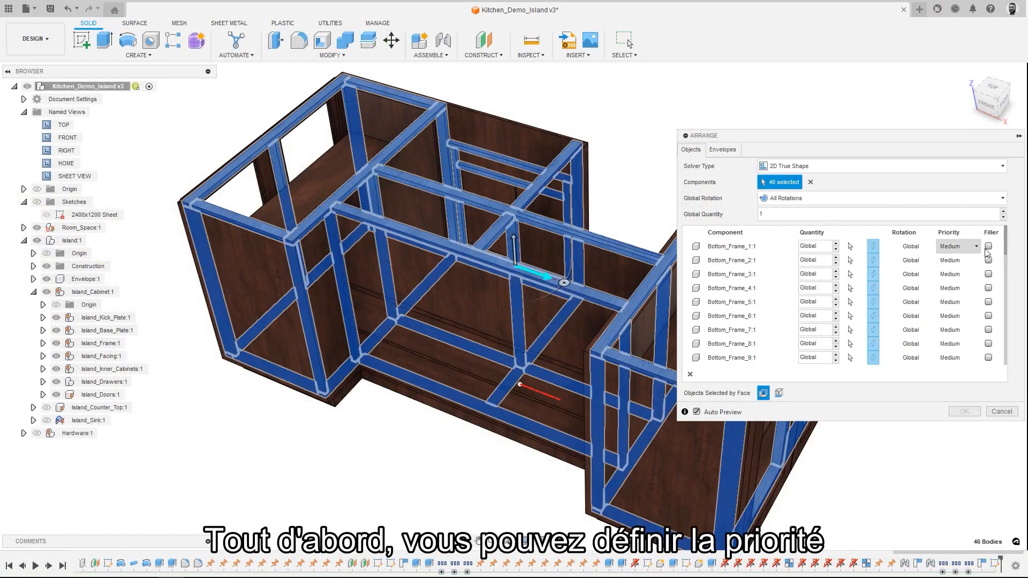
{"action": "left_click_drag", "start_coordinate": [1006, 337], "coordinate": [1009, 367]}
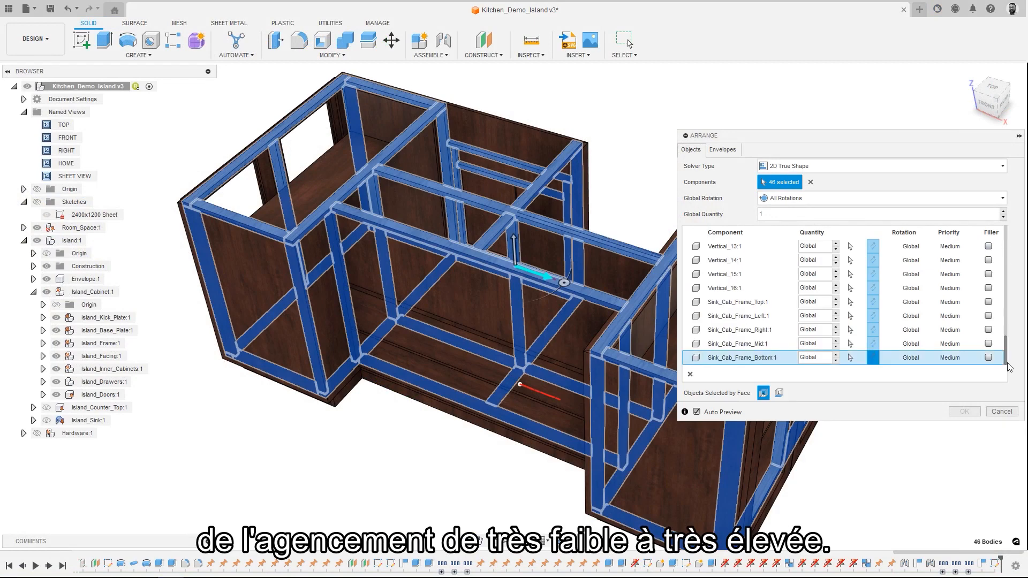
{"action": "left_click", "coordinate": [960, 304]}
{"action": "left_click", "coordinate": [960, 316]}
{"action": "left_click", "coordinate": [958, 315]}
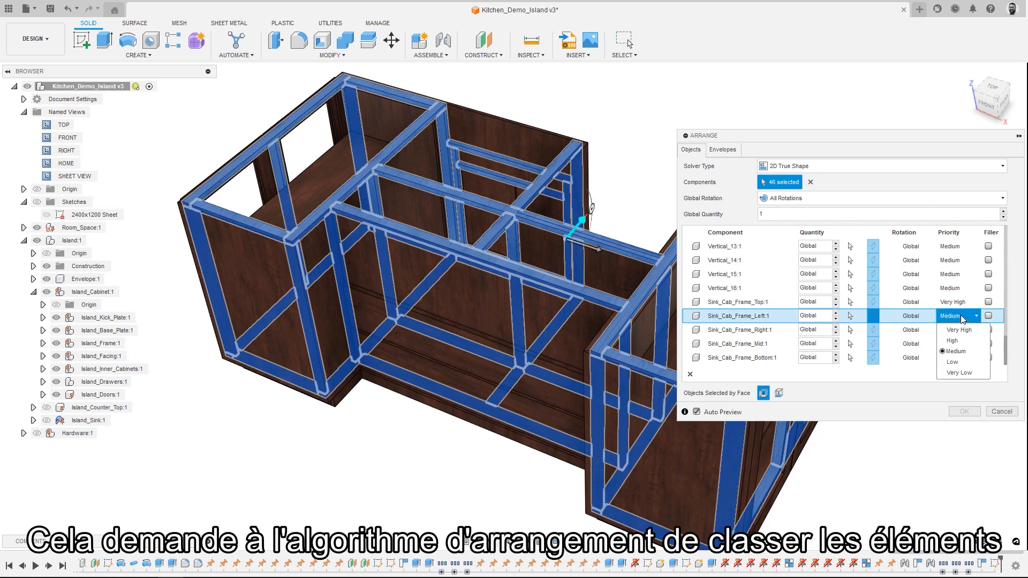
{"action": "left_click", "coordinate": [962, 330]}
{"action": "left_click", "coordinate": [962, 329]}
{"action": "left_click", "coordinate": [961, 344]}
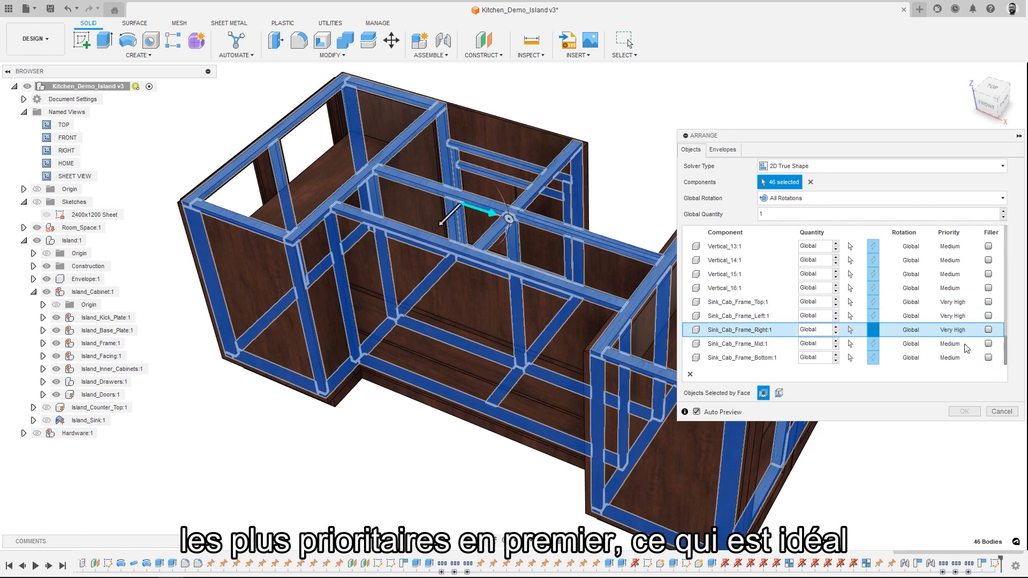
{"action": "left_click", "coordinate": [958, 344]}
{"action": "left_click", "coordinate": [958, 344]}
{"action": "left_click", "coordinate": [967, 357]}
{"action": "left_click", "coordinate": [967, 358]}
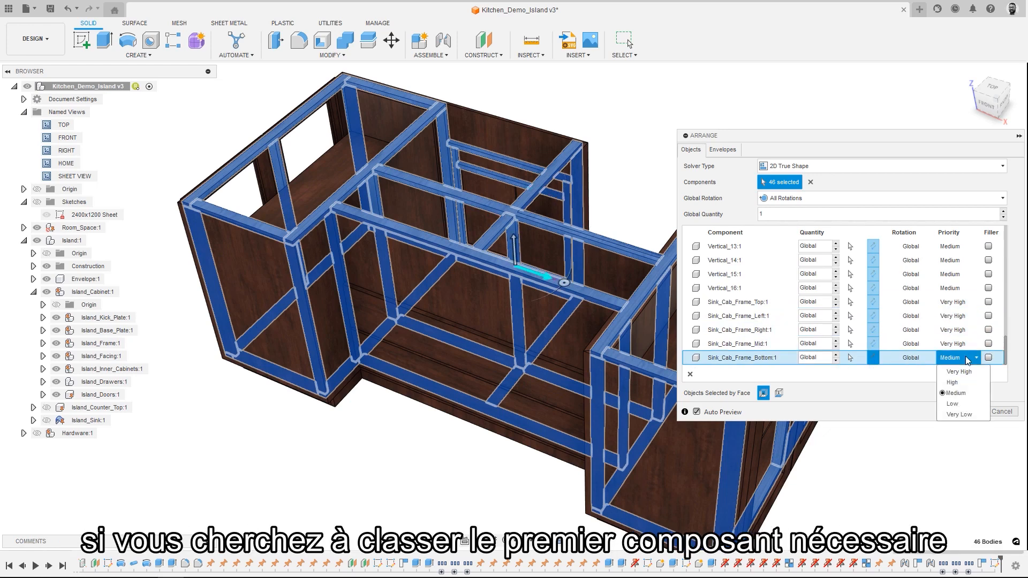
{"action": "left_click", "coordinate": [966, 371]}
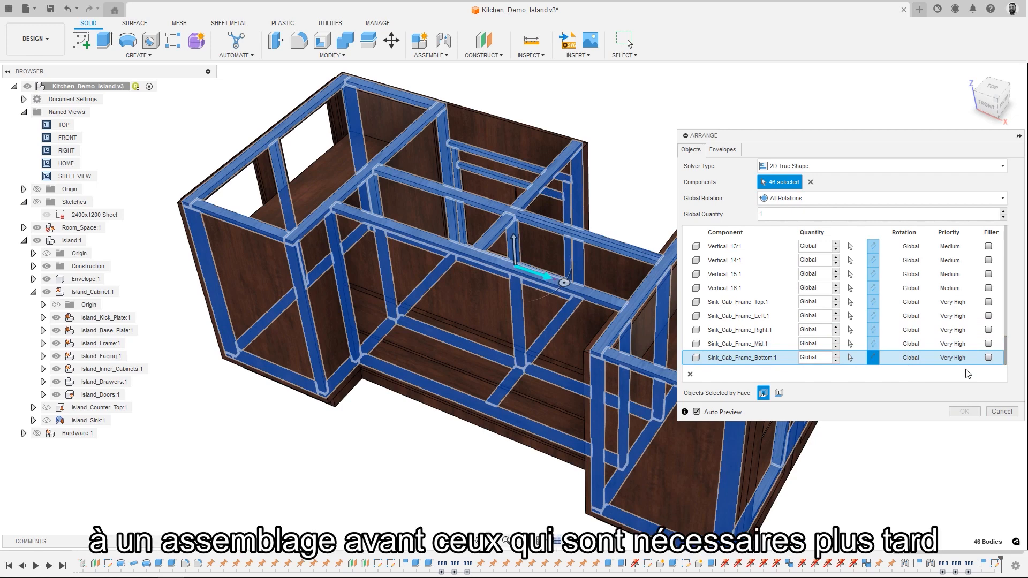
- Set the Vertical_16 quantity to 4 and make Top_Frame_7 a filler part with a quantity of 999
{"action": "left_click", "coordinate": [730, 291]}
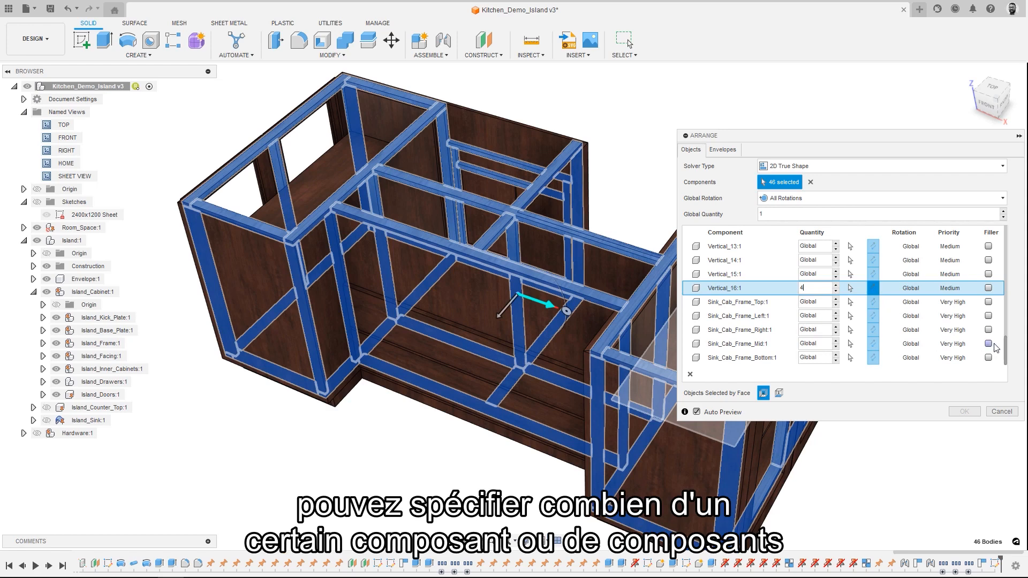
{"action": "left_click_drag", "start_coordinate": [1008, 350], "coordinate": [1008, 320]}
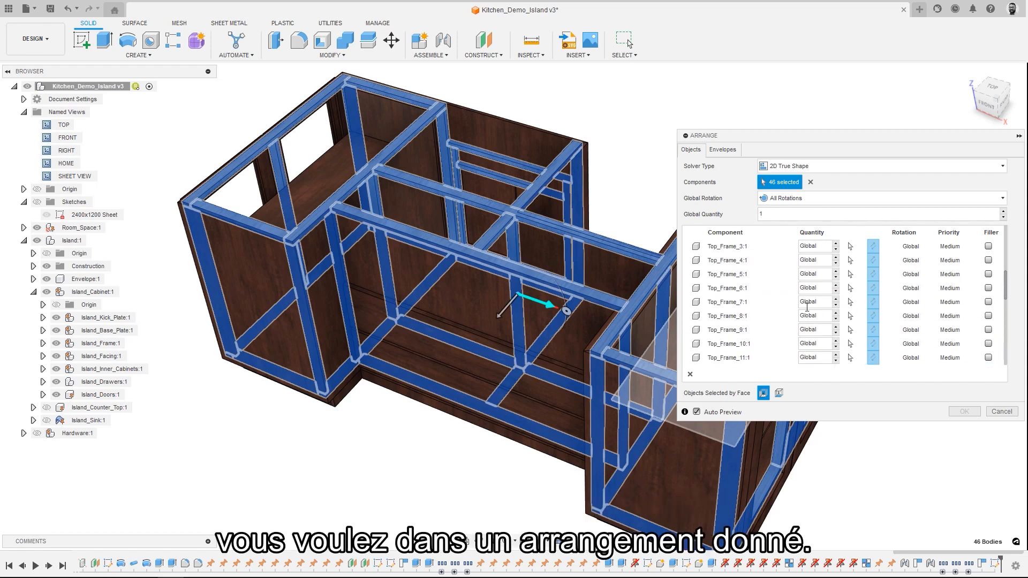
{"action": "left_click", "coordinate": [741, 304]}
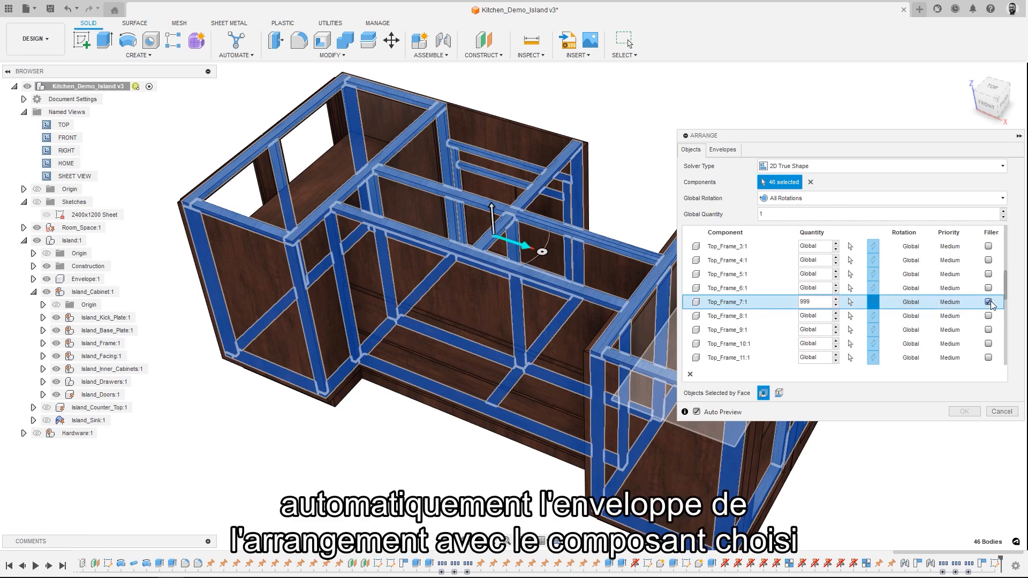
- Arrange the frame parts on the 2400x1200 Sheet sketch with 0 mm frame width and 10 mm object spacing
{"action": "left_click", "coordinate": [731, 155]}
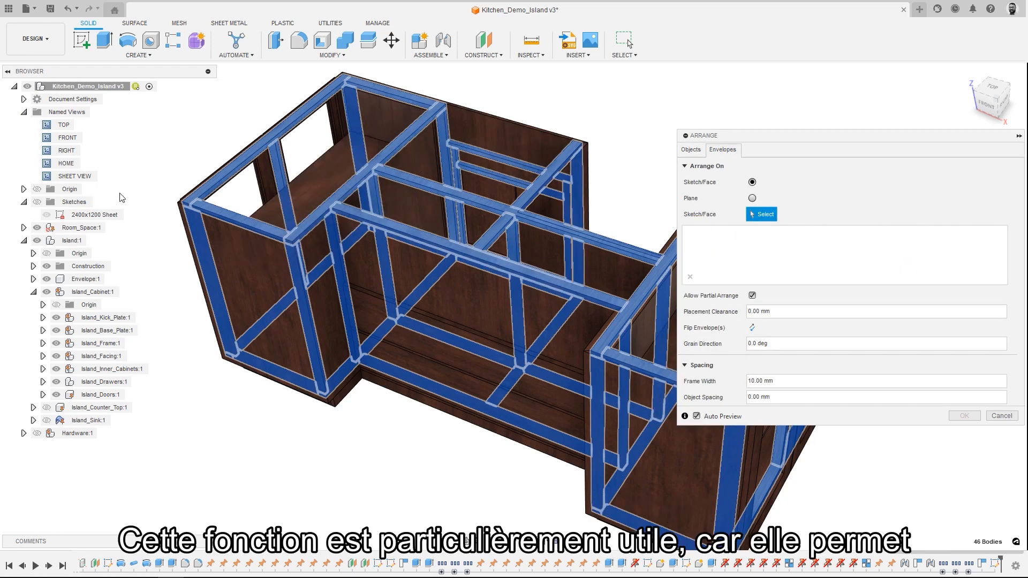
{"action": "left_click", "coordinate": [78, 215]}
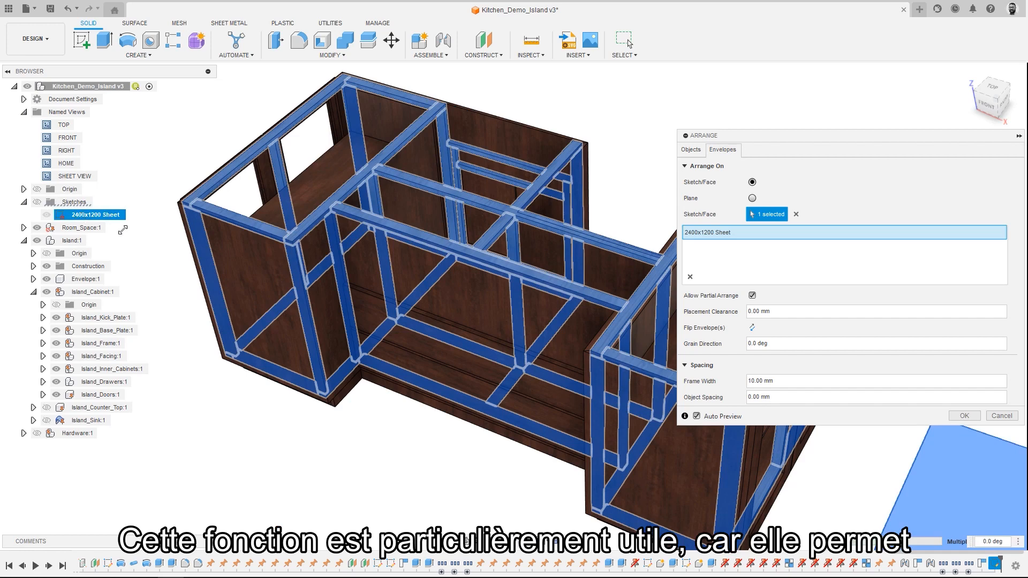
{"action": "left_click", "coordinate": [759, 381]}
{"action": "type", "text": "0"}
{"action": "key", "text": "Tab"}
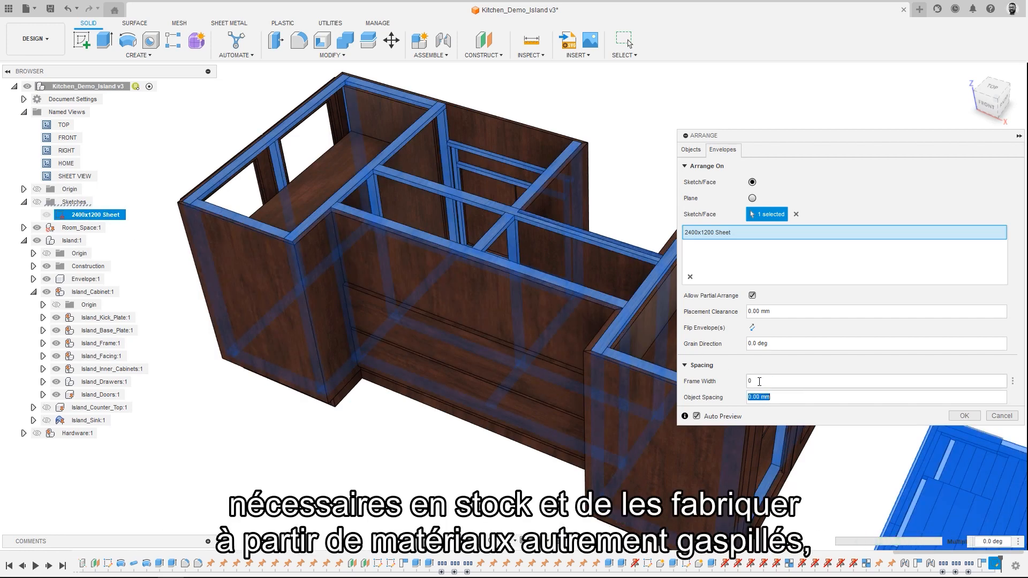
{"action": "type", "text": "10"}
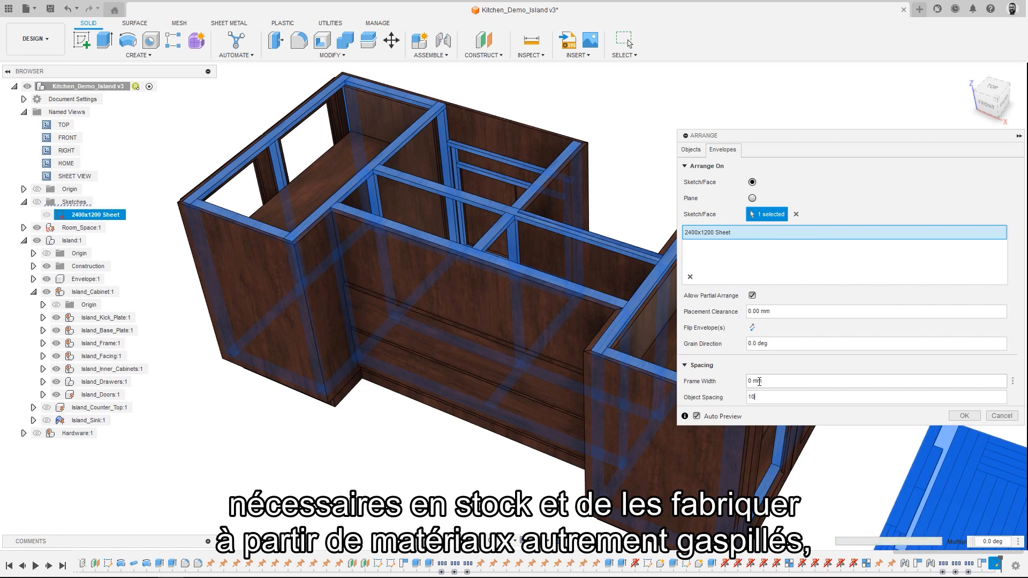
{"action": "left_click", "coordinate": [965, 416]}
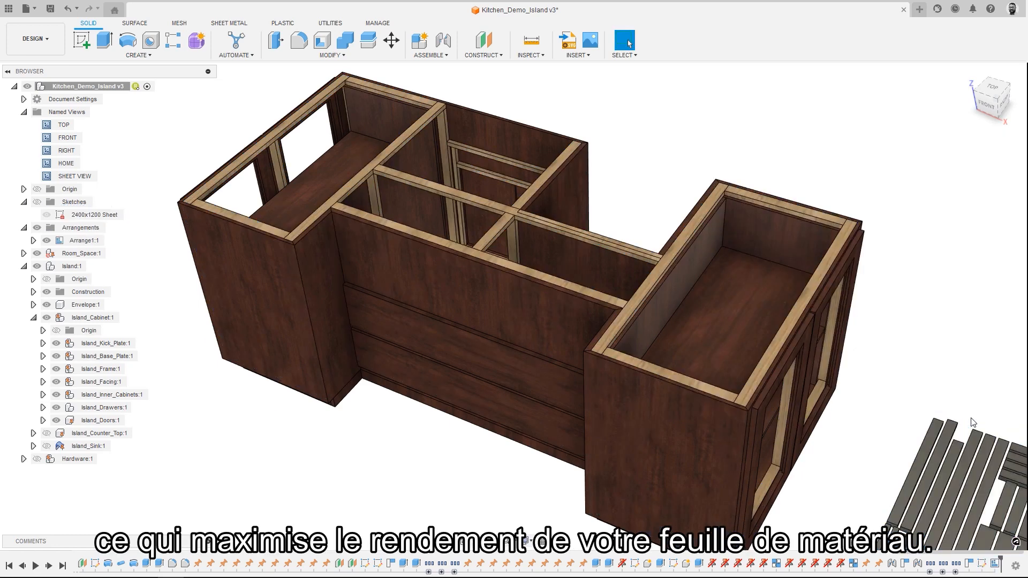
{"action": "double_click", "coordinate": [54, 176]}
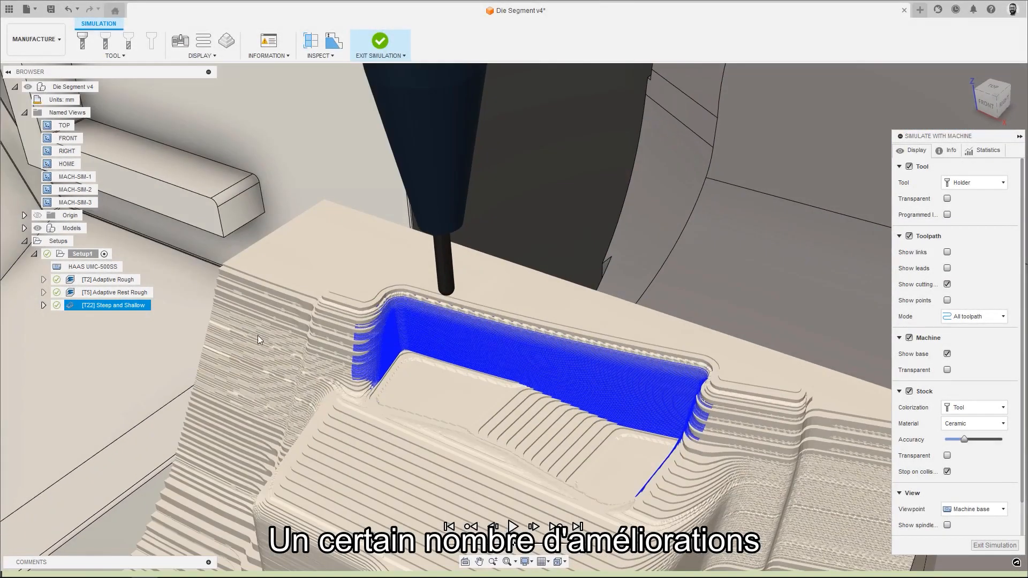
- Play the machine simulation of the Steep and Shallow toolpath and check the issue markers along its timeline
{"action": "left_click", "coordinate": [512, 527]}
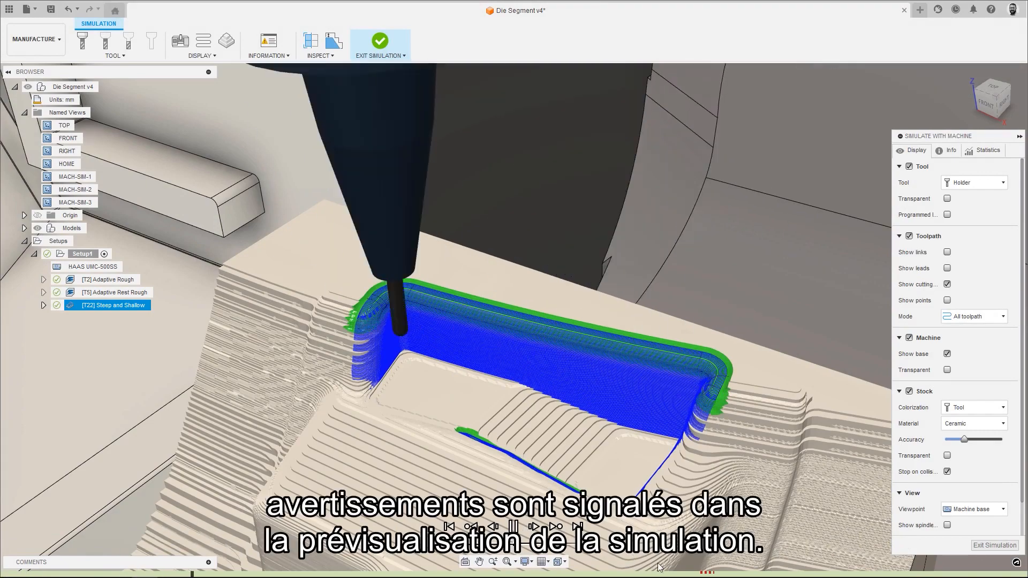
{"action": "mouse_move", "coordinate": [706, 573]}
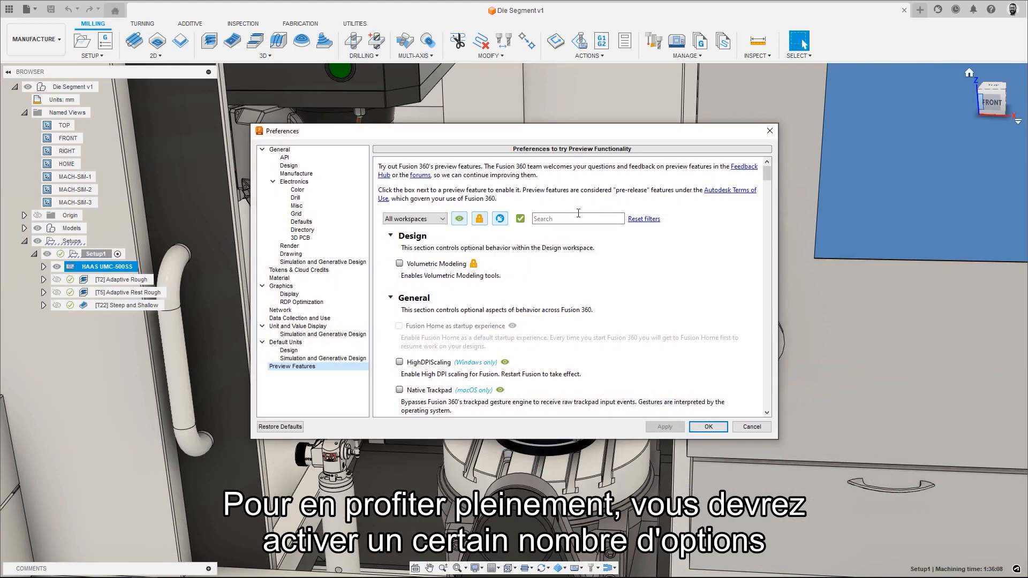
- Enable the preview features for machine axis overtravel reporting, retract and reconfigure reporting, Machine Collision Detection and Stock Simulation Improvements
{"action": "left_click", "coordinate": [578, 215]}
{"action": "type", "text": "overt"}
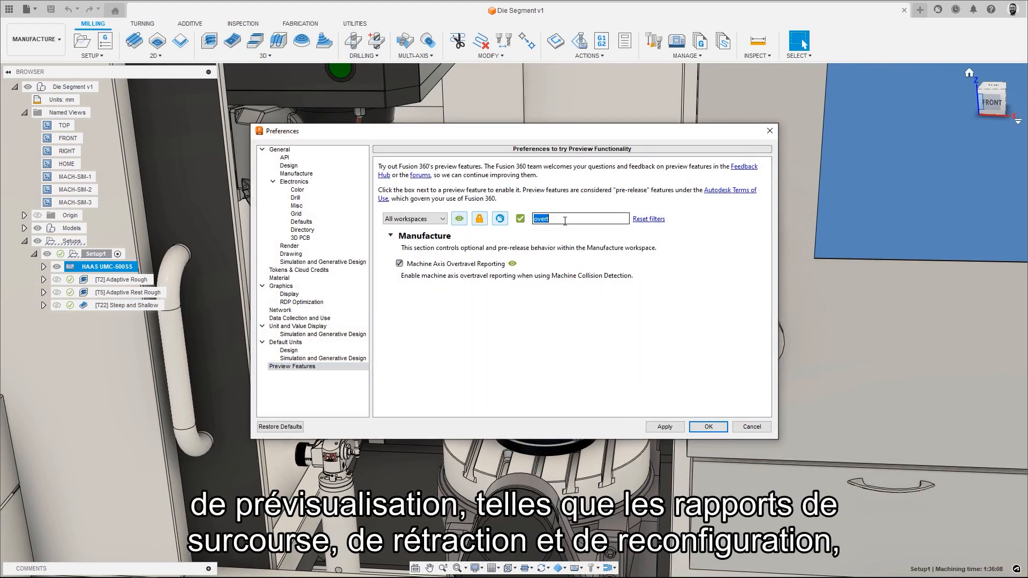
{"action": "type", "text": "retract"}
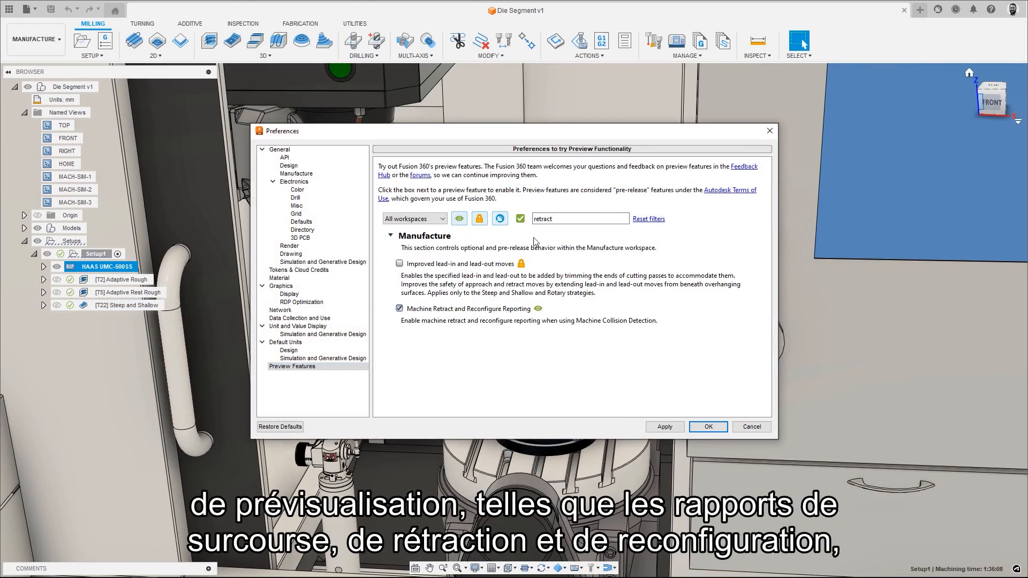
{"action": "double_click", "coordinate": [549, 216]}
{"action": "type", "text": "machine colli"}
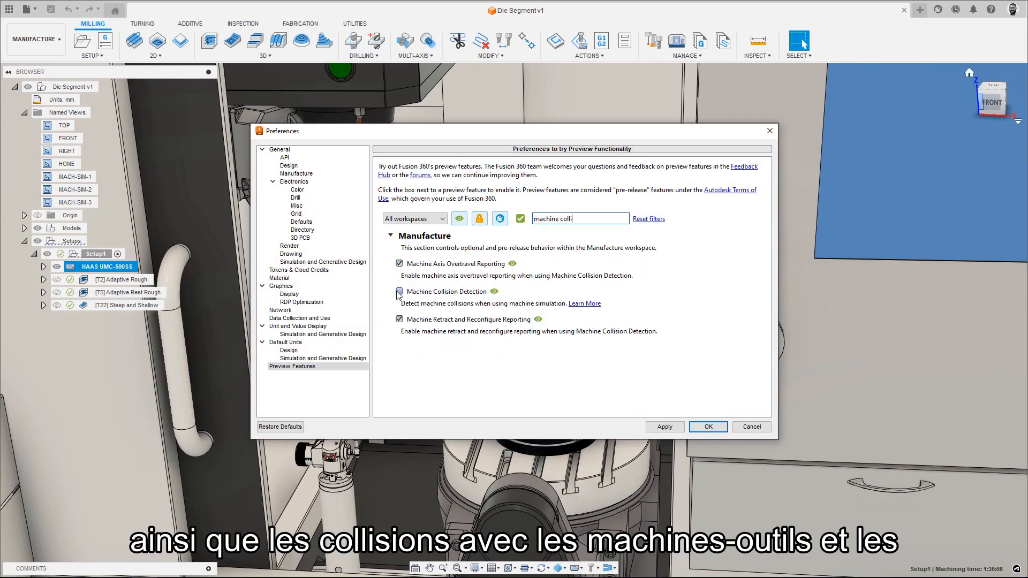
{"action": "type", "text": "stock sim"}
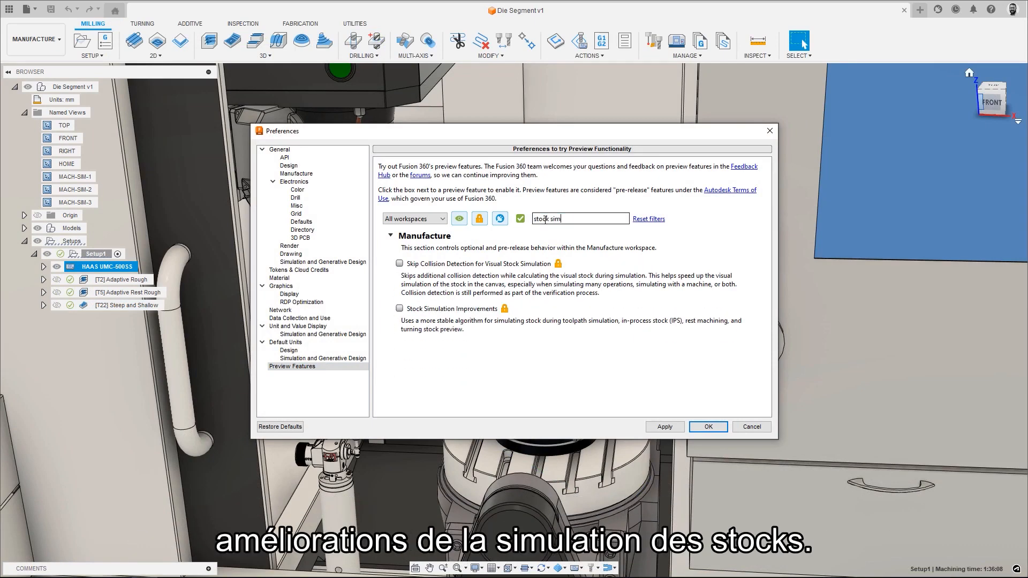
{"action": "left_click", "coordinate": [399, 309]}
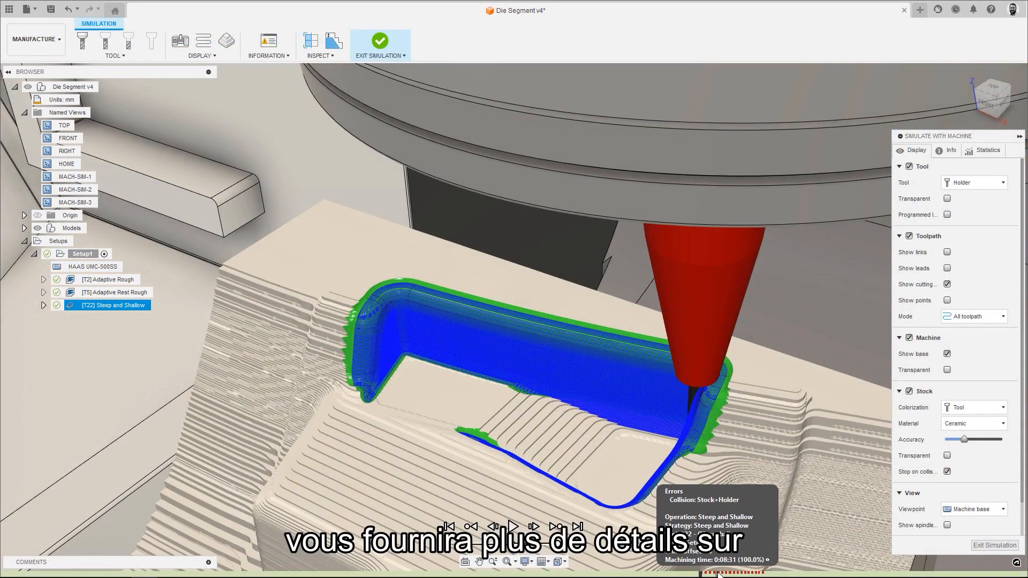
- Jump the Steep and Shallow simulation to several flagged points along the timeline and examine their error details
{"action": "left_click", "coordinate": [744, 574]}
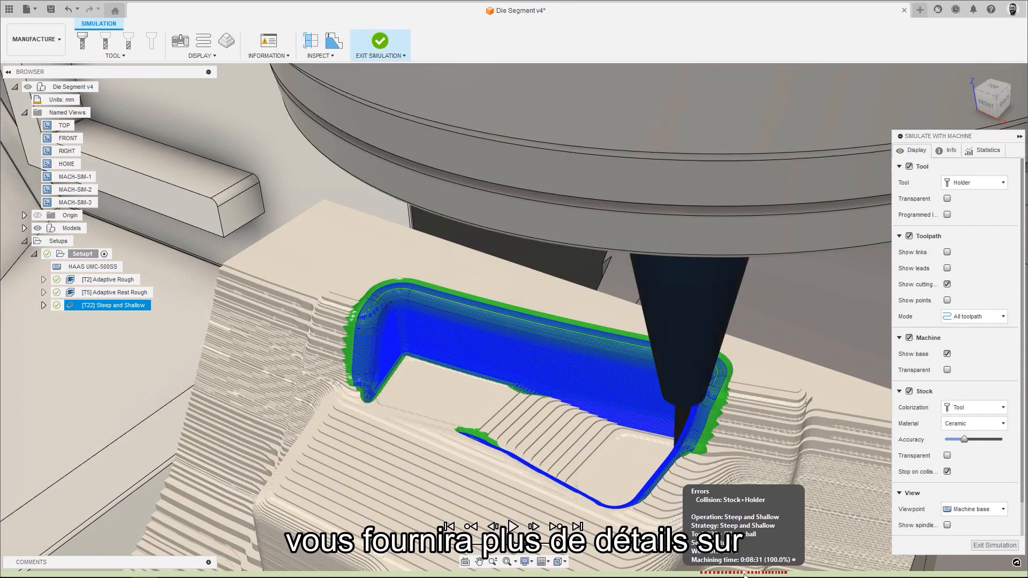
{"action": "left_click", "coordinate": [768, 573]}
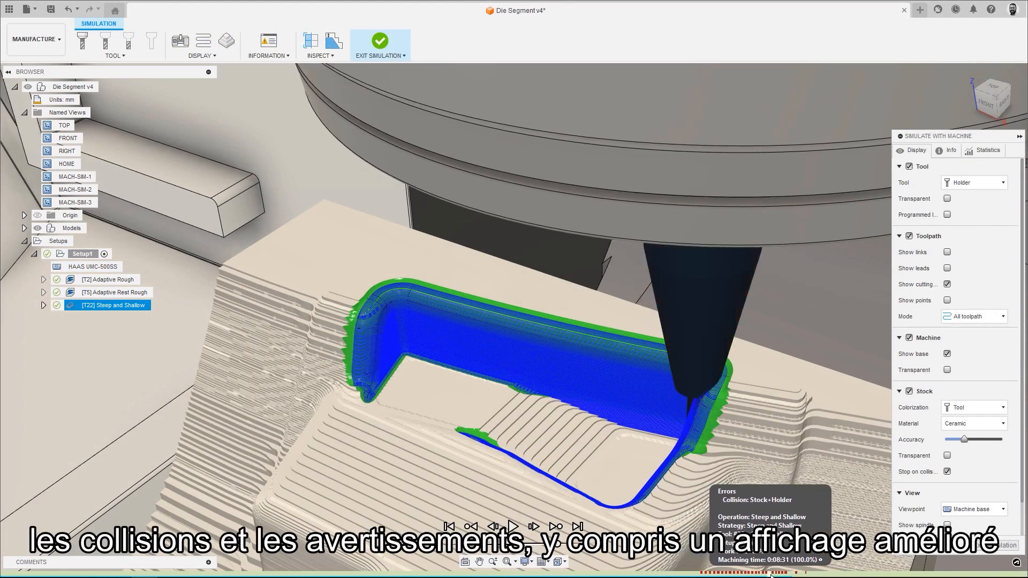
{"action": "left_click", "coordinate": [784, 575]}
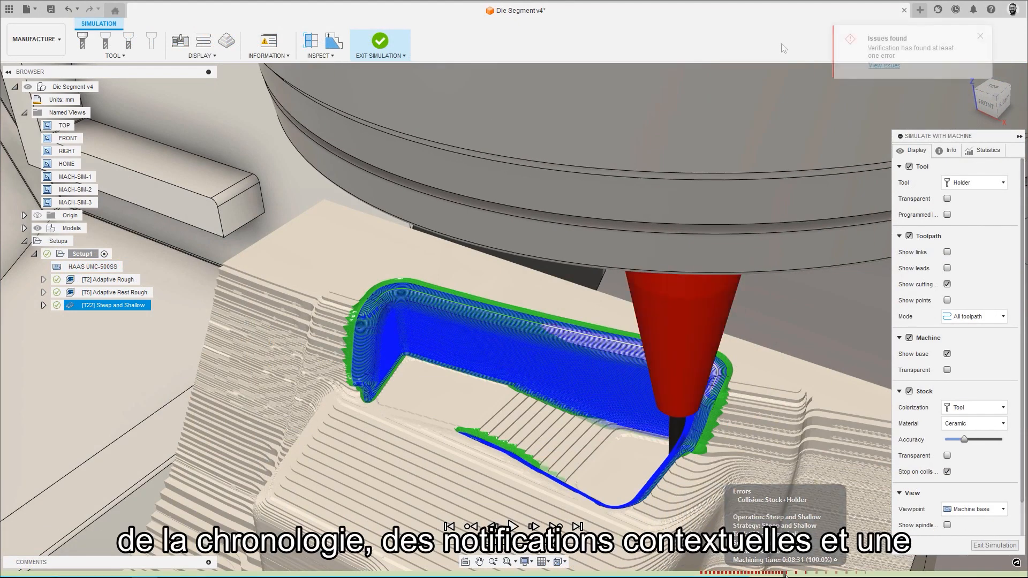
- Open the list of verification issues and jump to one of the later Stock+Holder collisions
{"action": "left_click", "coordinate": [884, 66]}
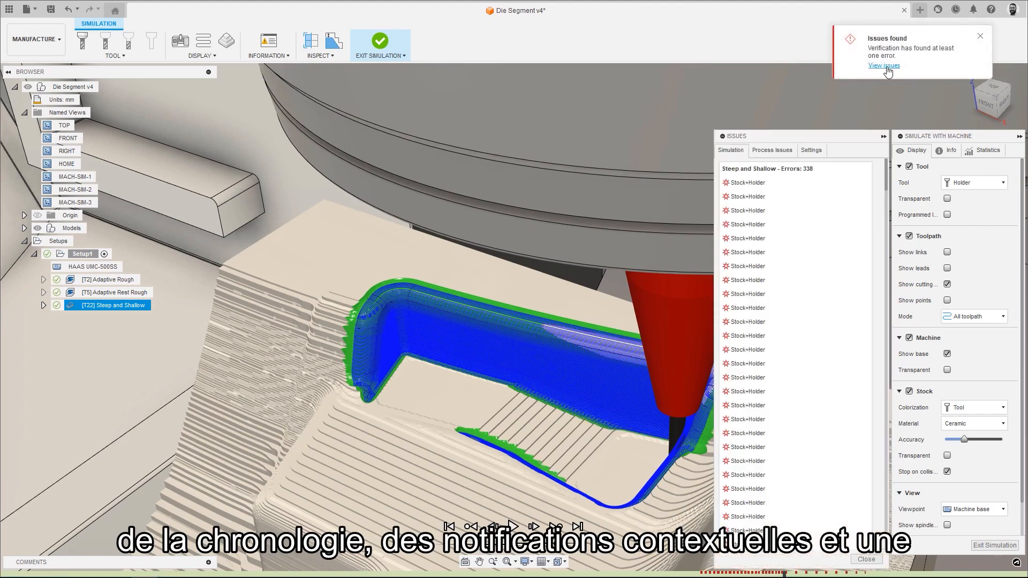
{"action": "left_click_drag", "start_coordinate": [885, 182], "coordinate": [883, 360]}
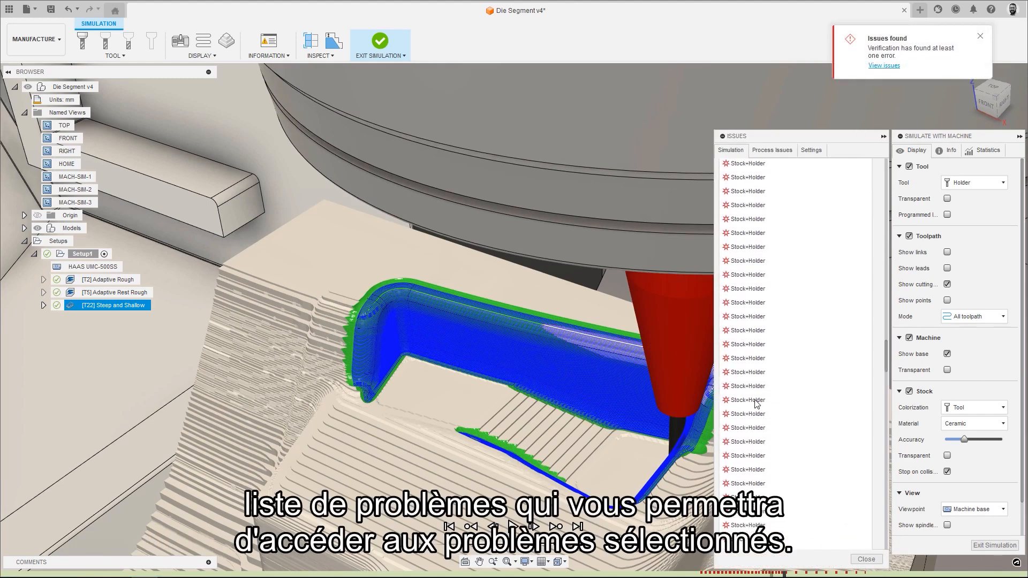
{"action": "left_click", "coordinate": [755, 442]}
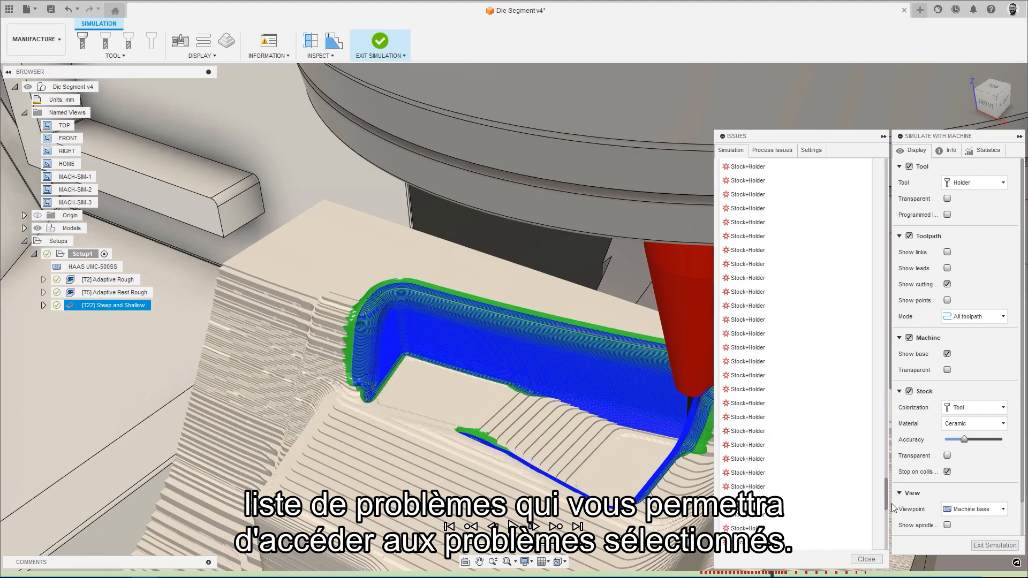